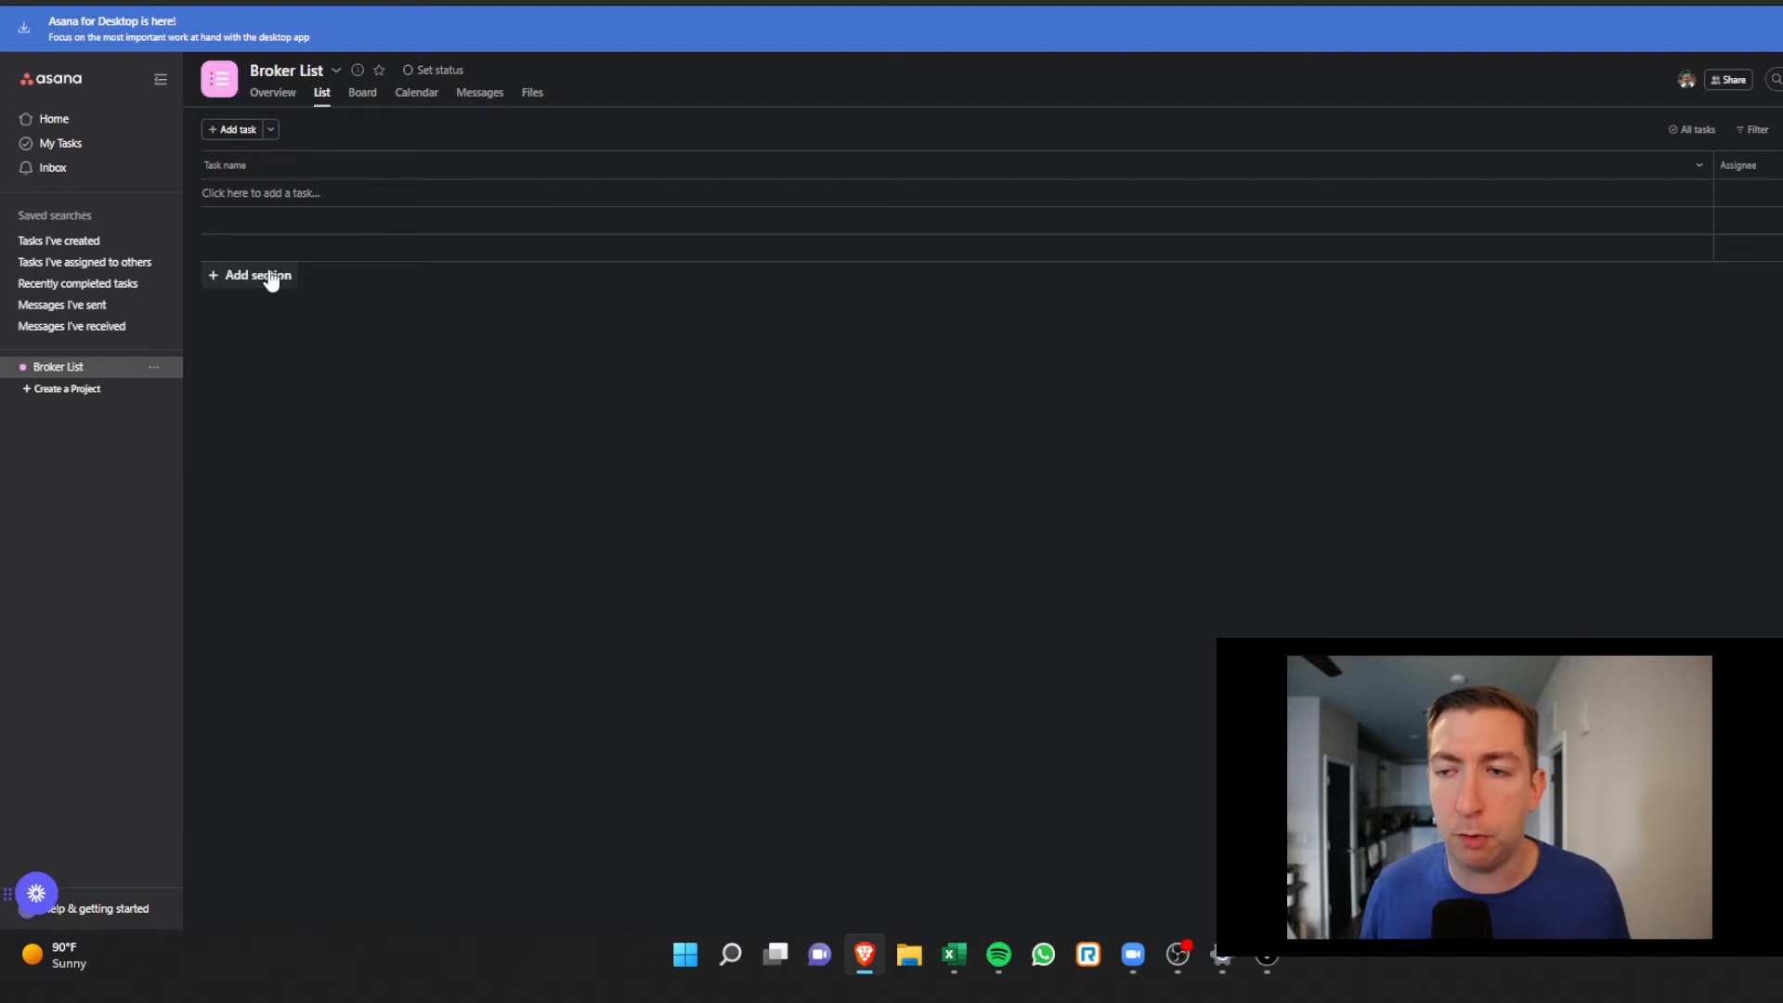
Add a 'Tacoma WA' section to Broker List, then switch to the LoopNet Tacoma search
click(267, 277)
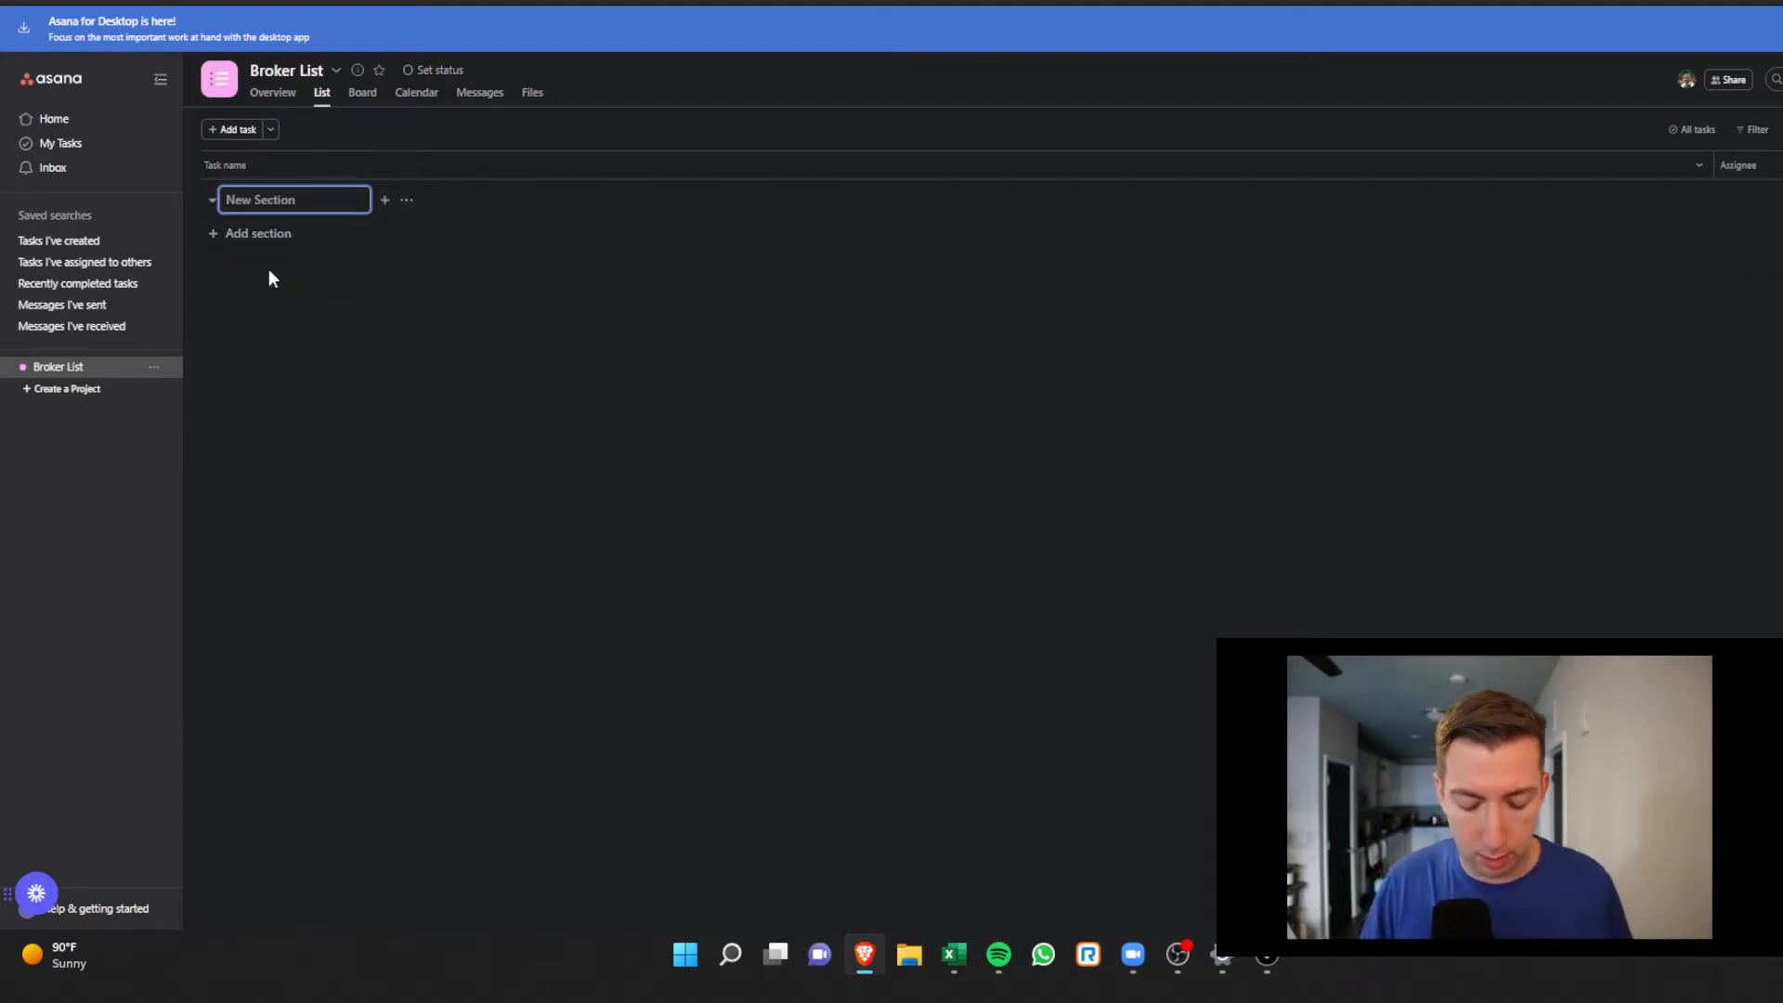
text(Tacoma WA)
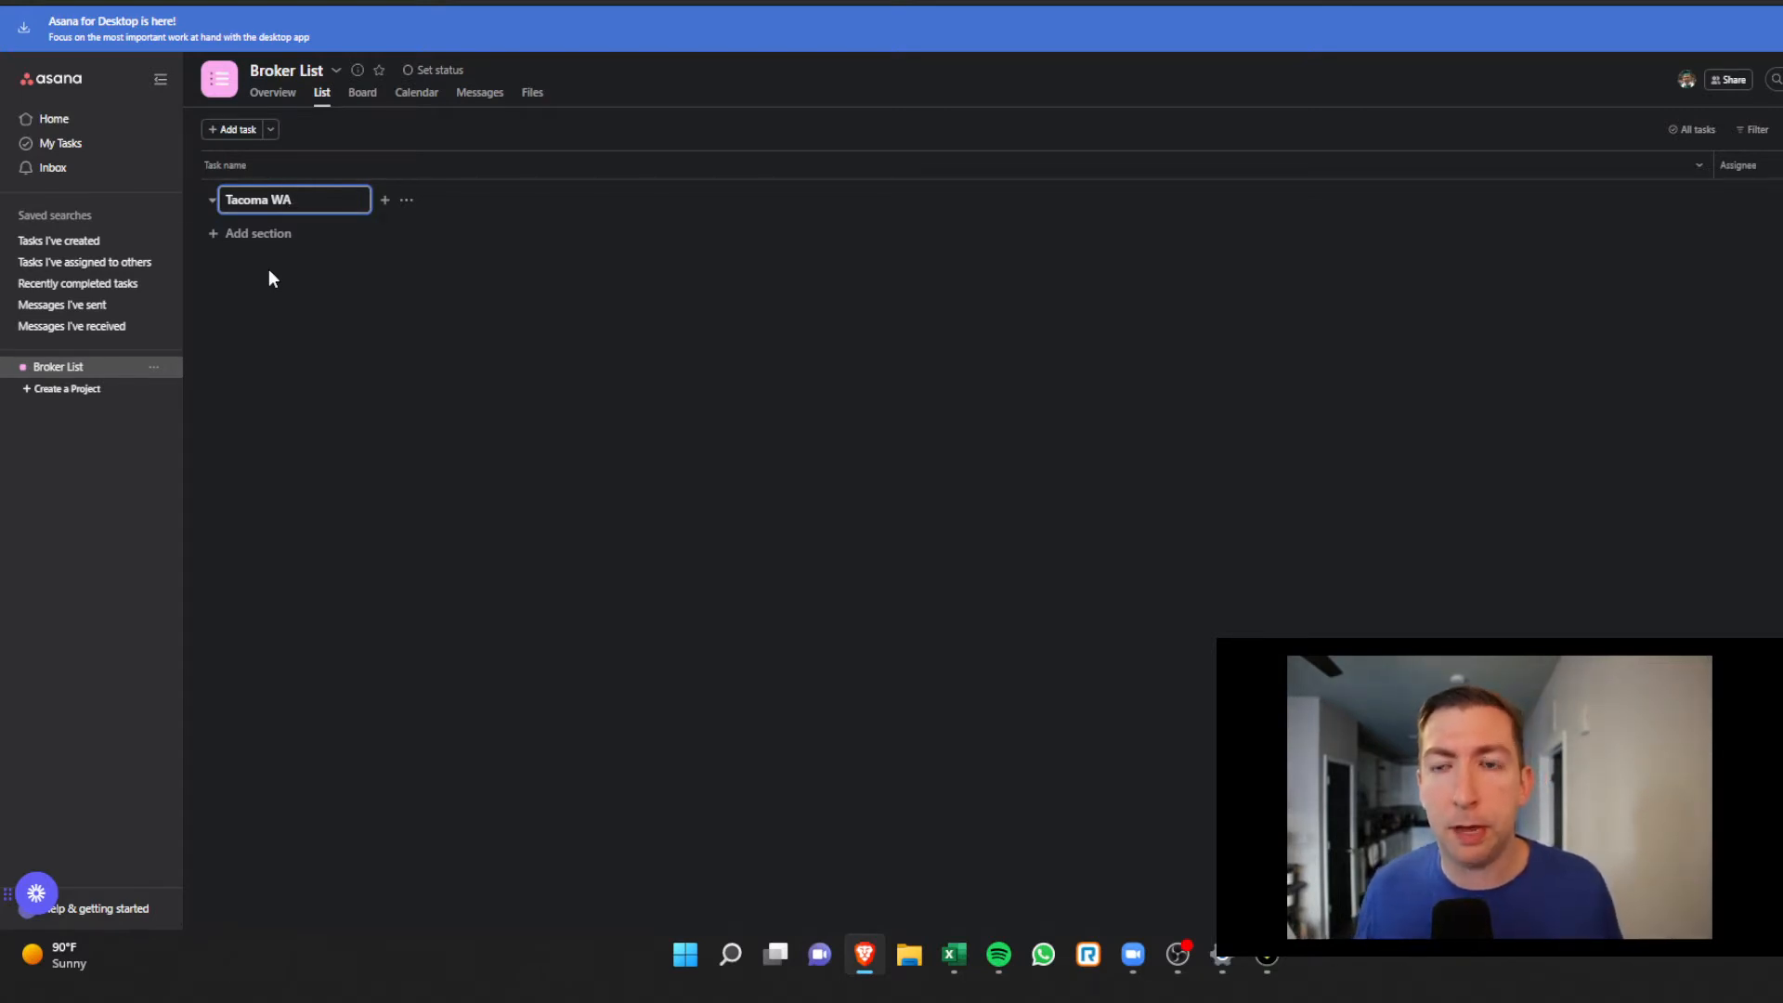
key(Return)
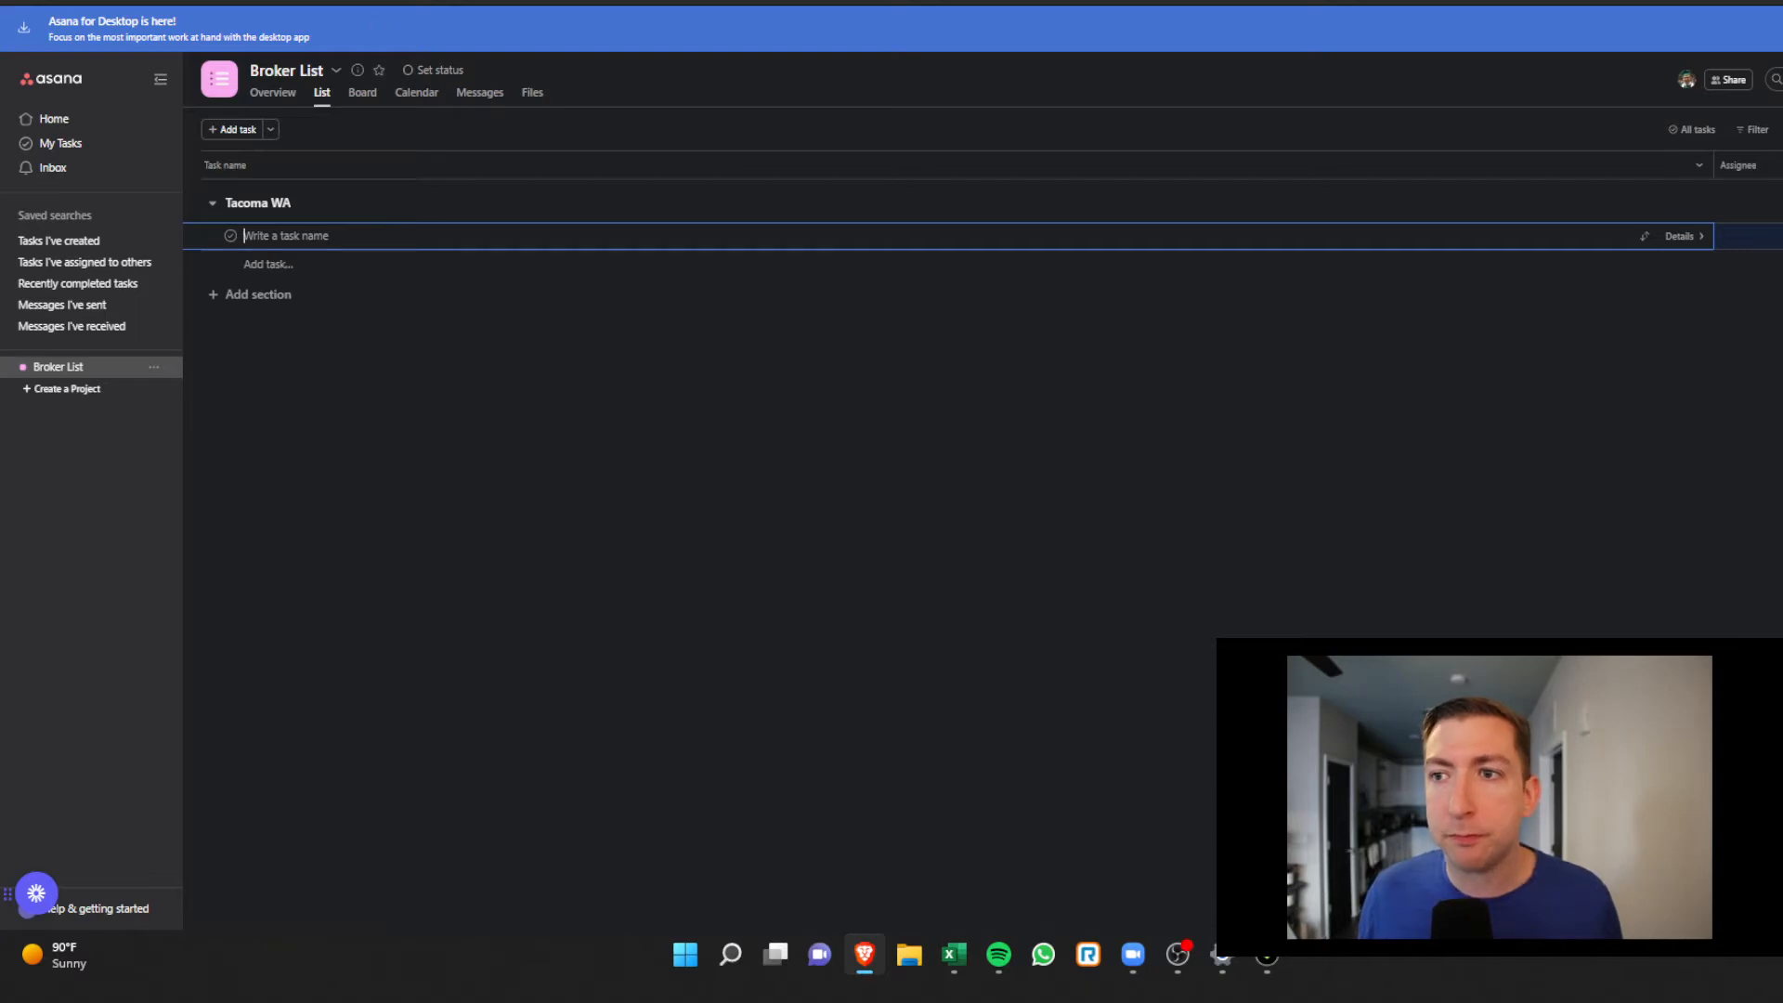
key(ctrl+Tab)
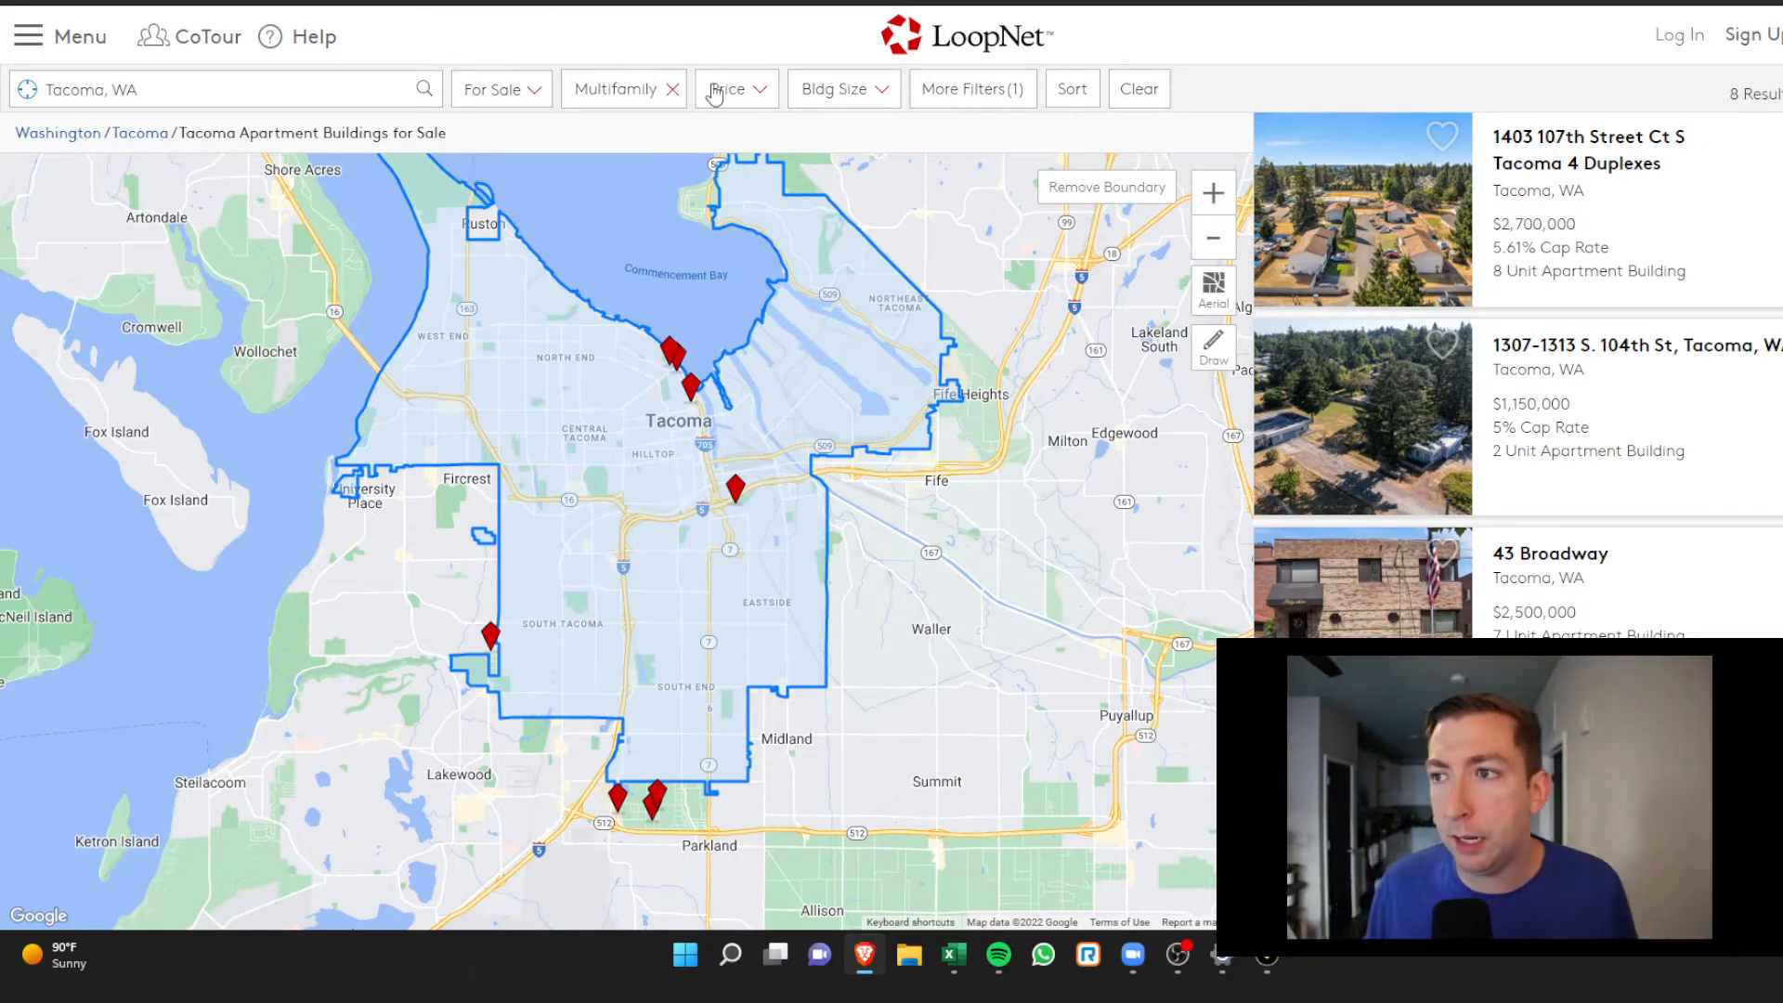
Filter the Tacoma multifamily search to a minimum of 10 units, leaving 4 results
click(831, 98)
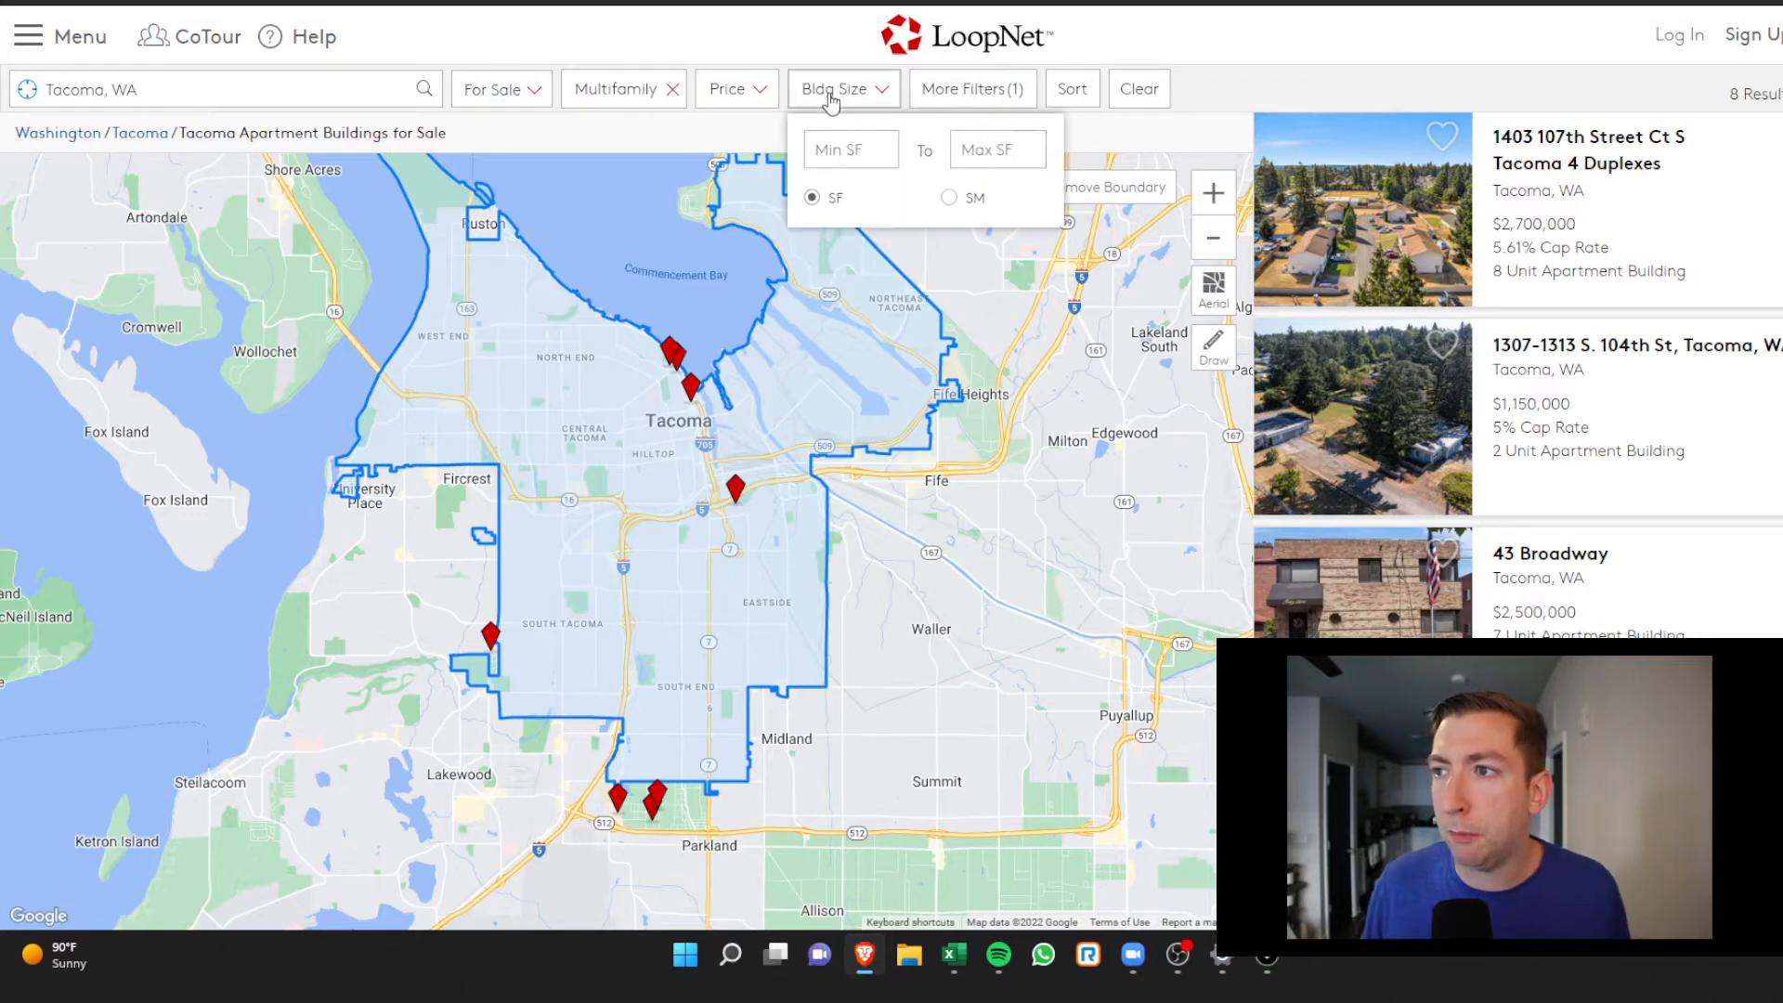
click(942, 93)
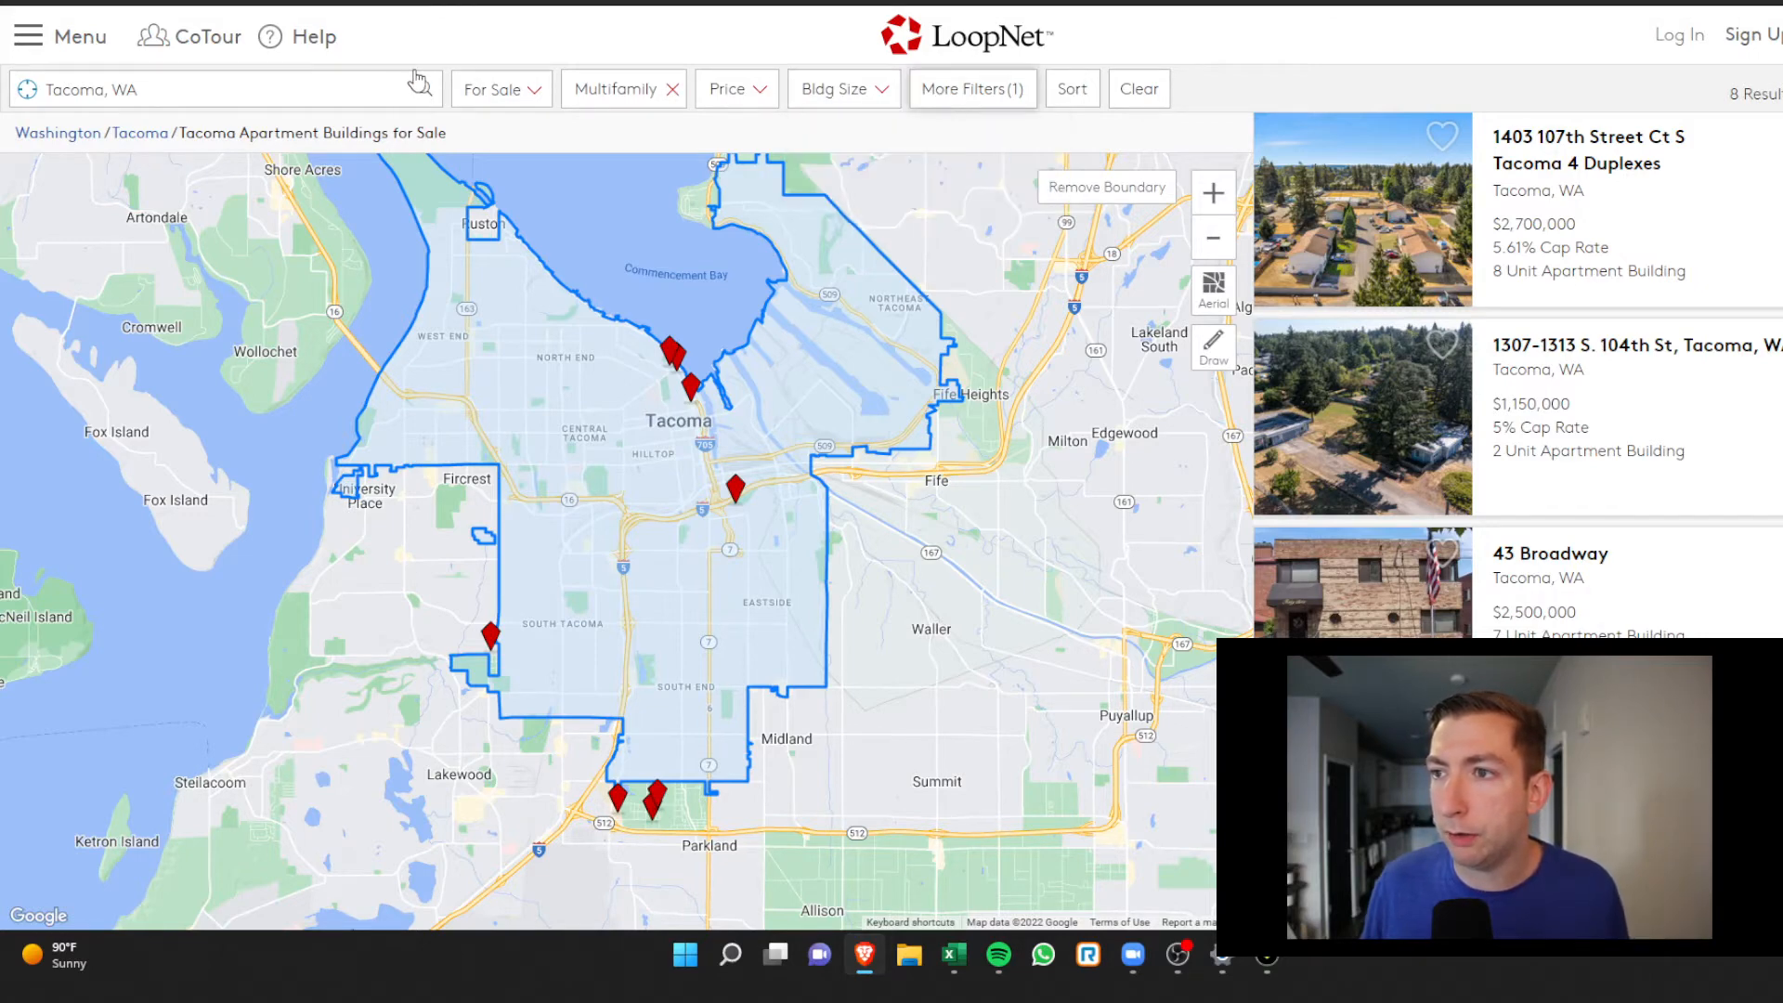
click(914, 98)
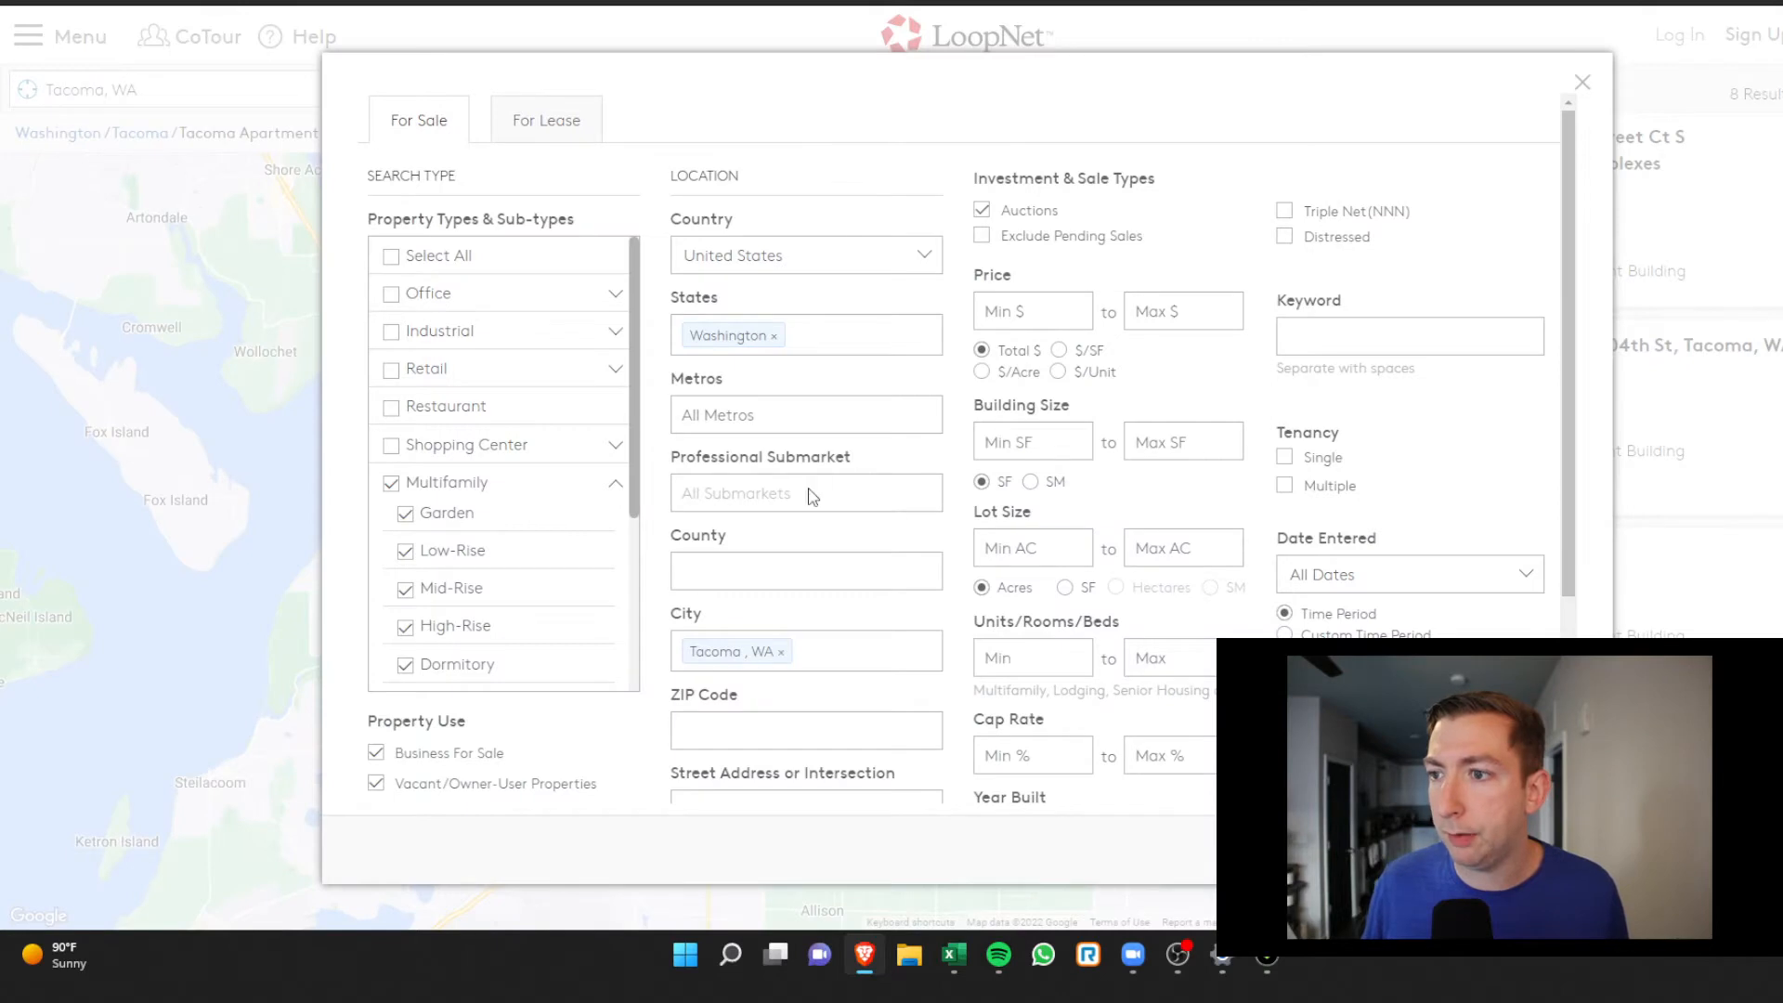
scroll(787, 629, down, 3)
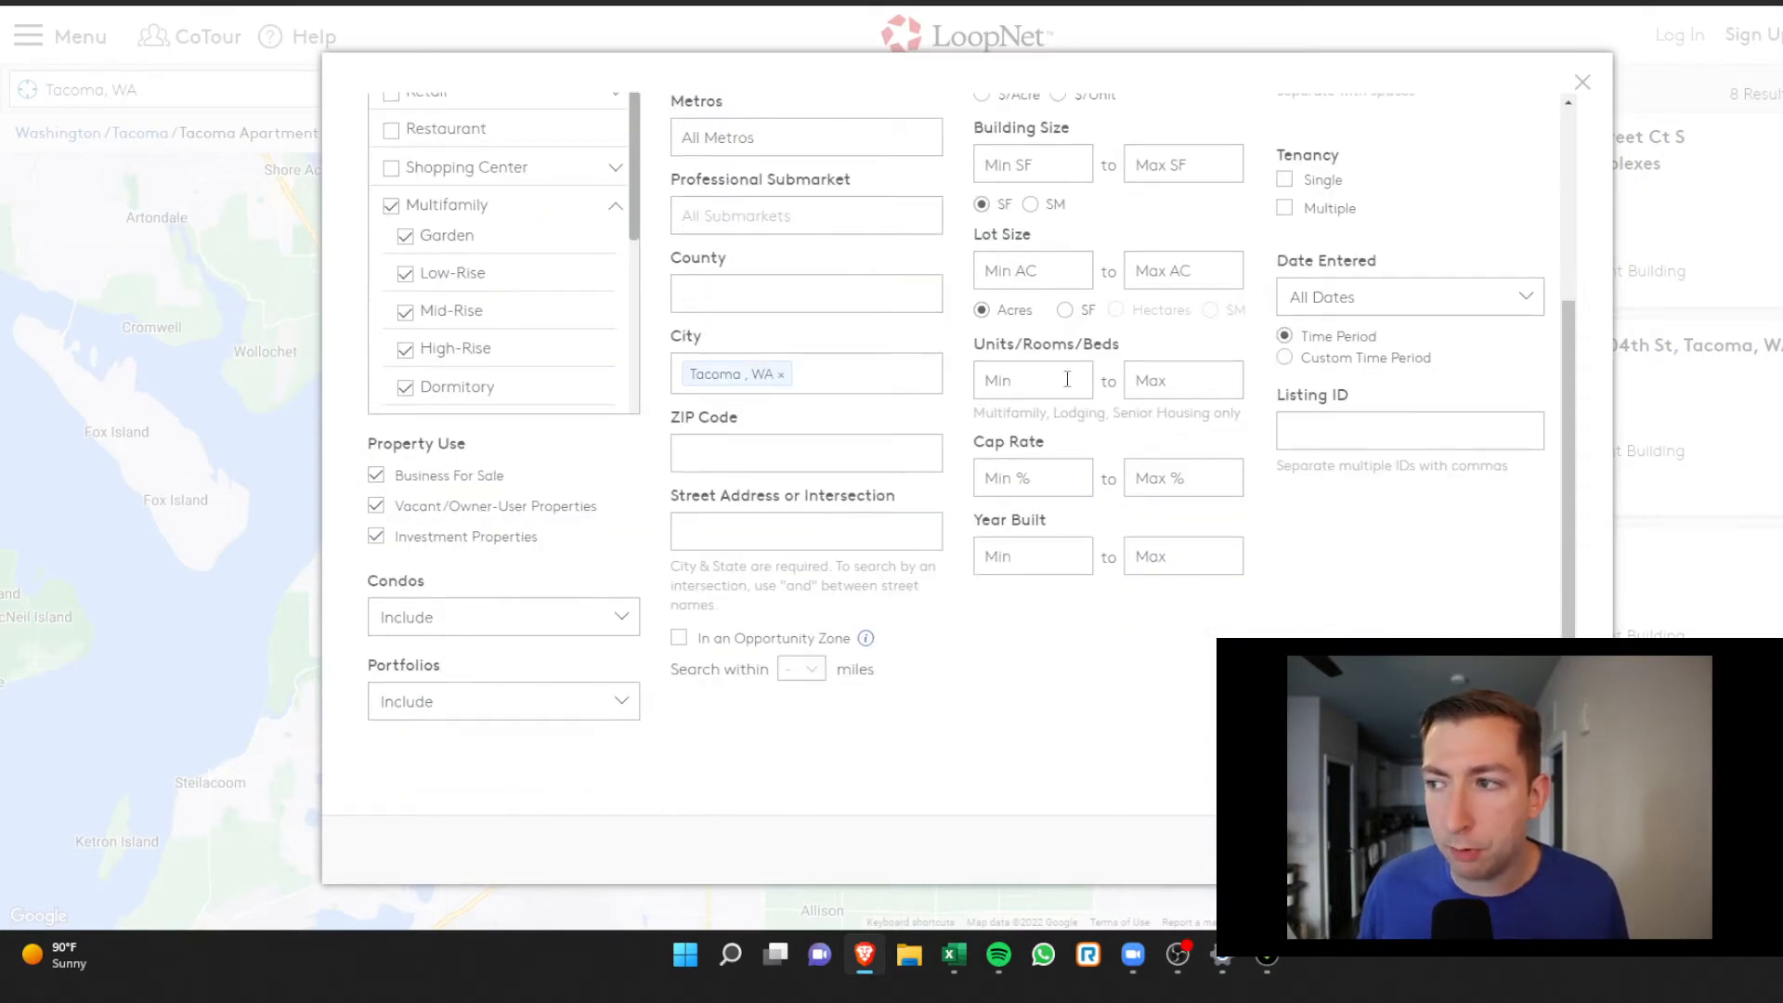
click(1063, 380)
text(10)
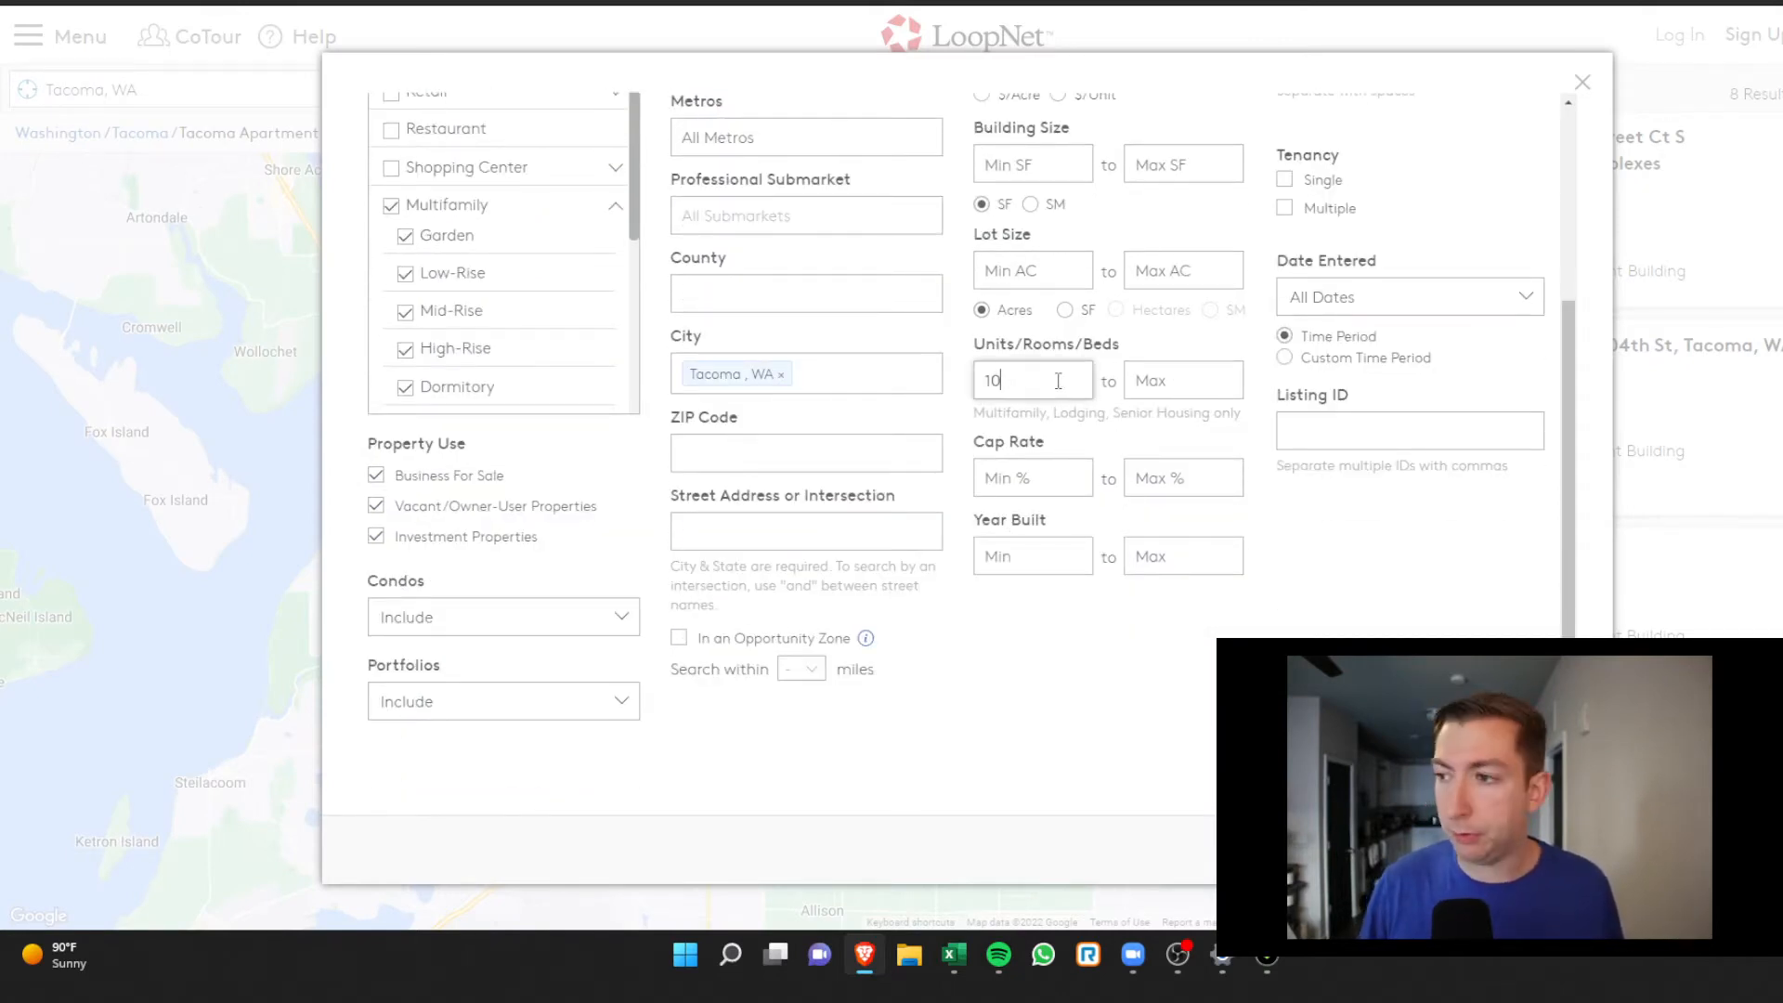
key(Return)
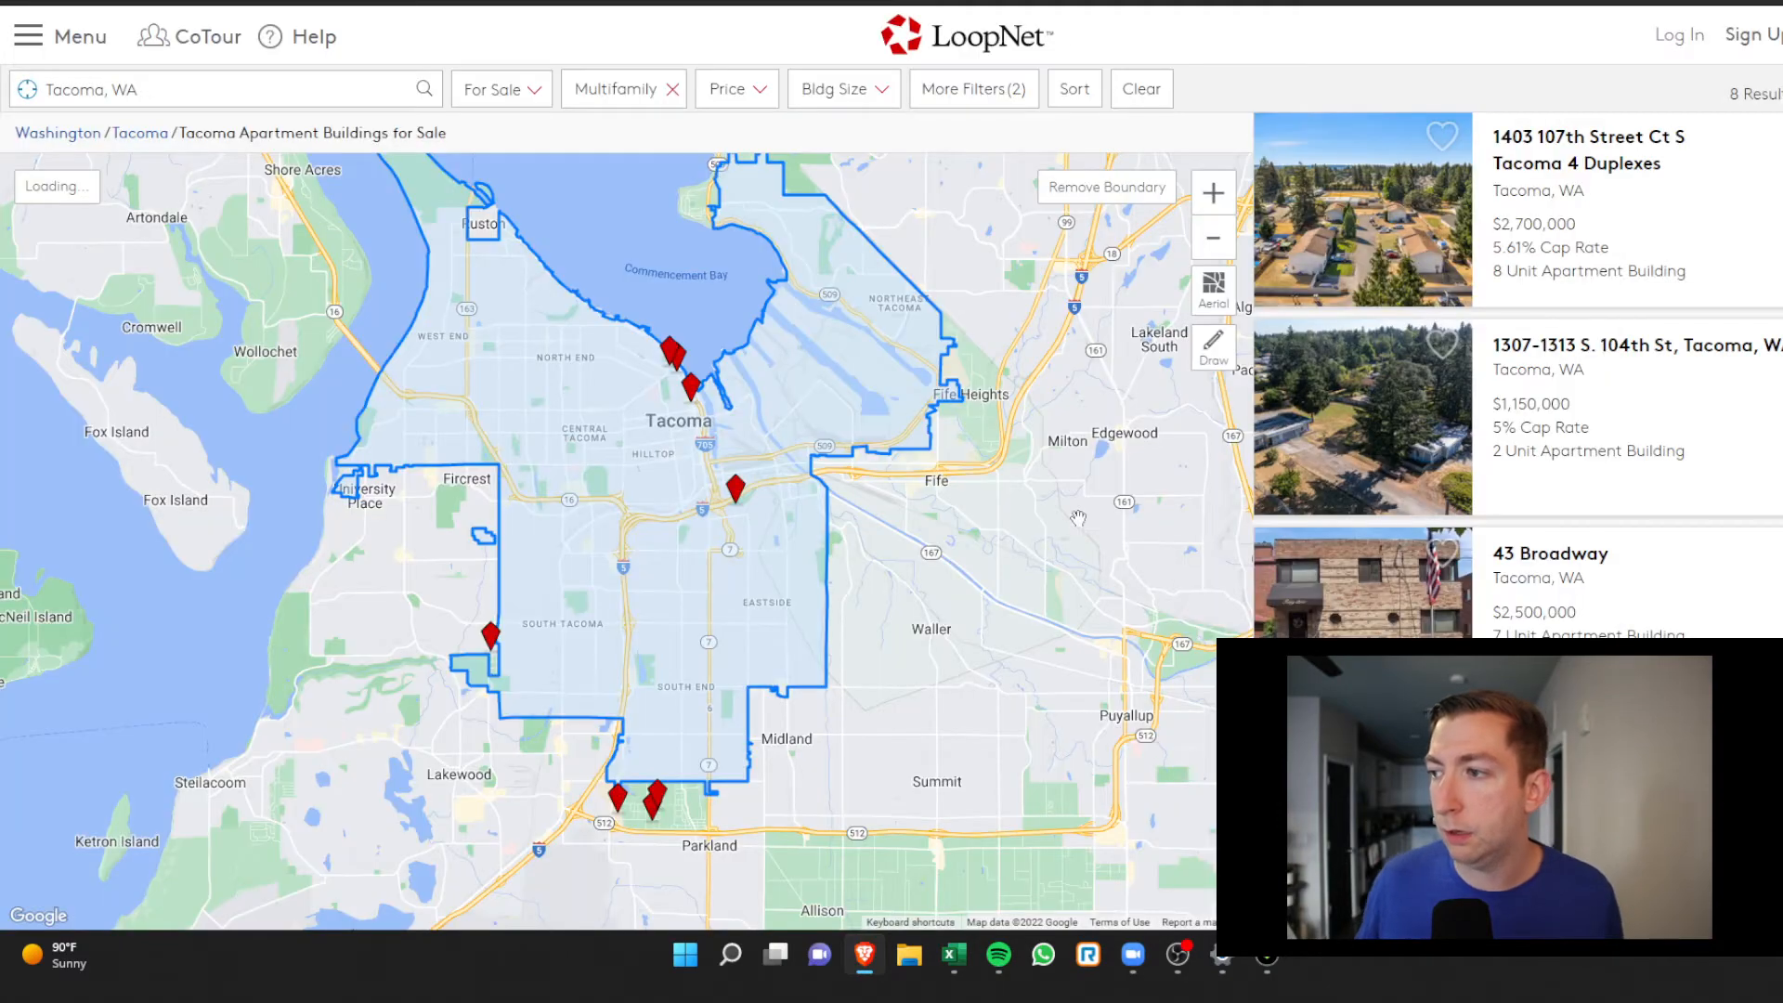
scroll(659, 419, down, 3)
scroll(664, 404, up, 2)
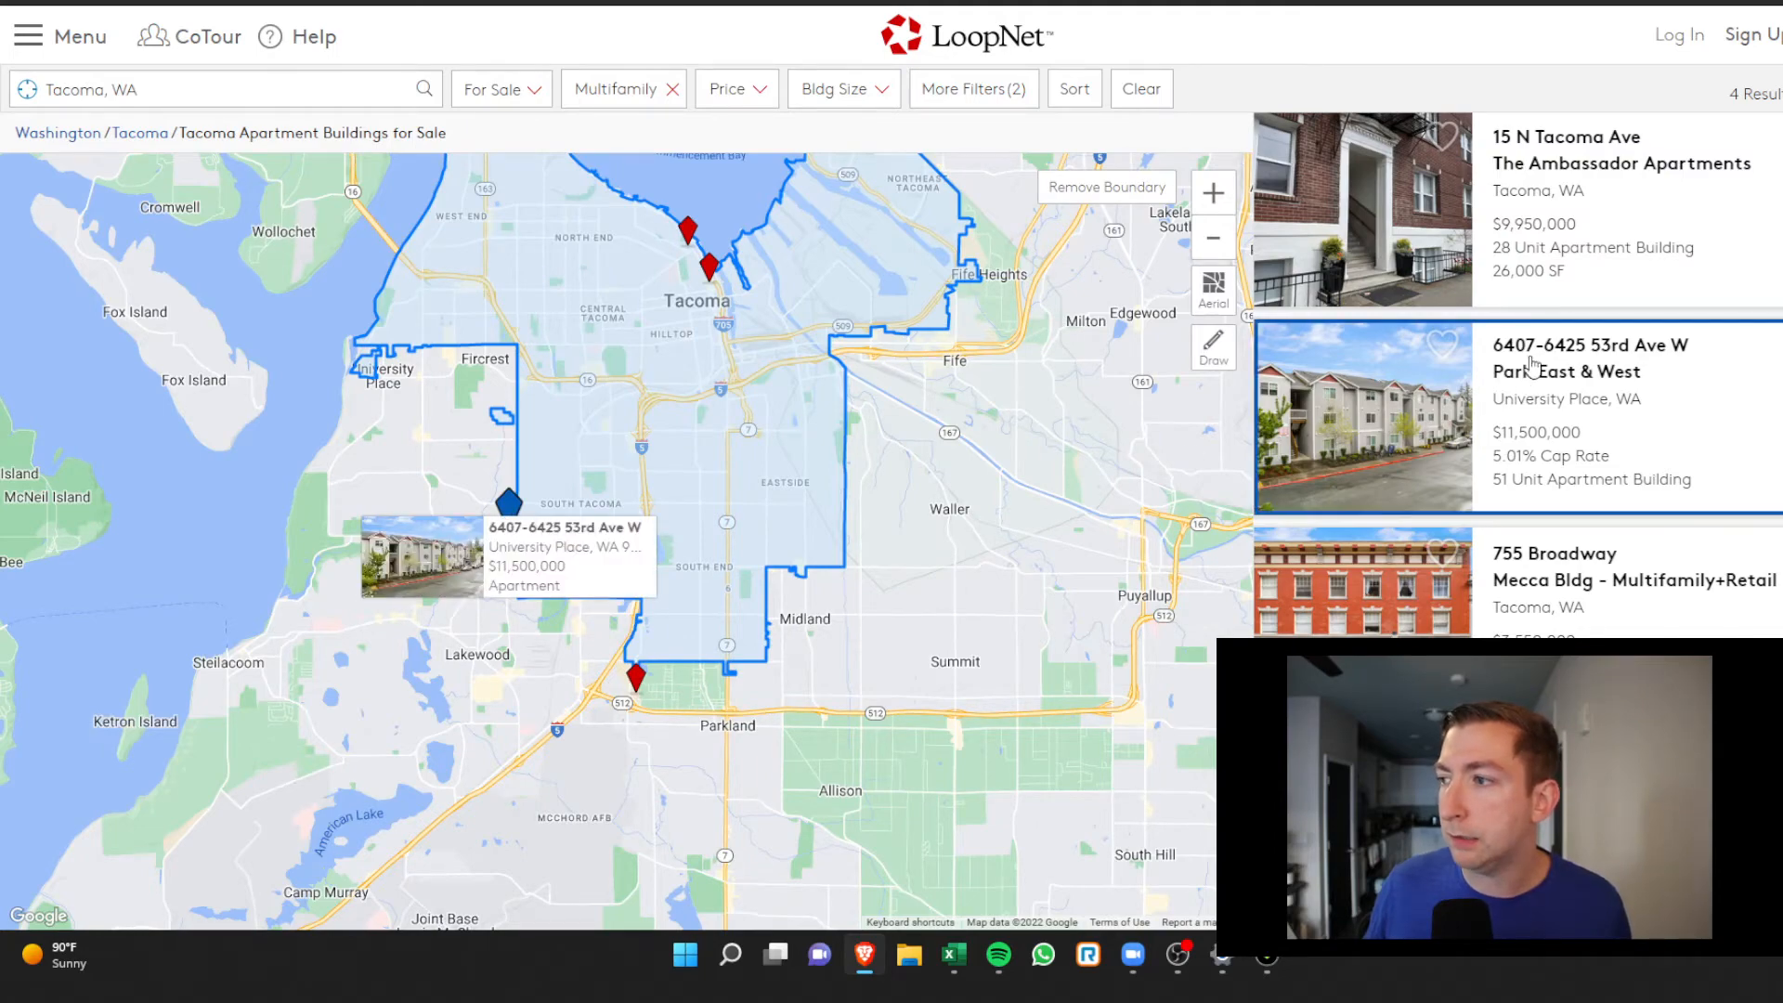
Open the Park East & West listing (51 units, $11,500,000) and detach it into its own window
click(1534, 365)
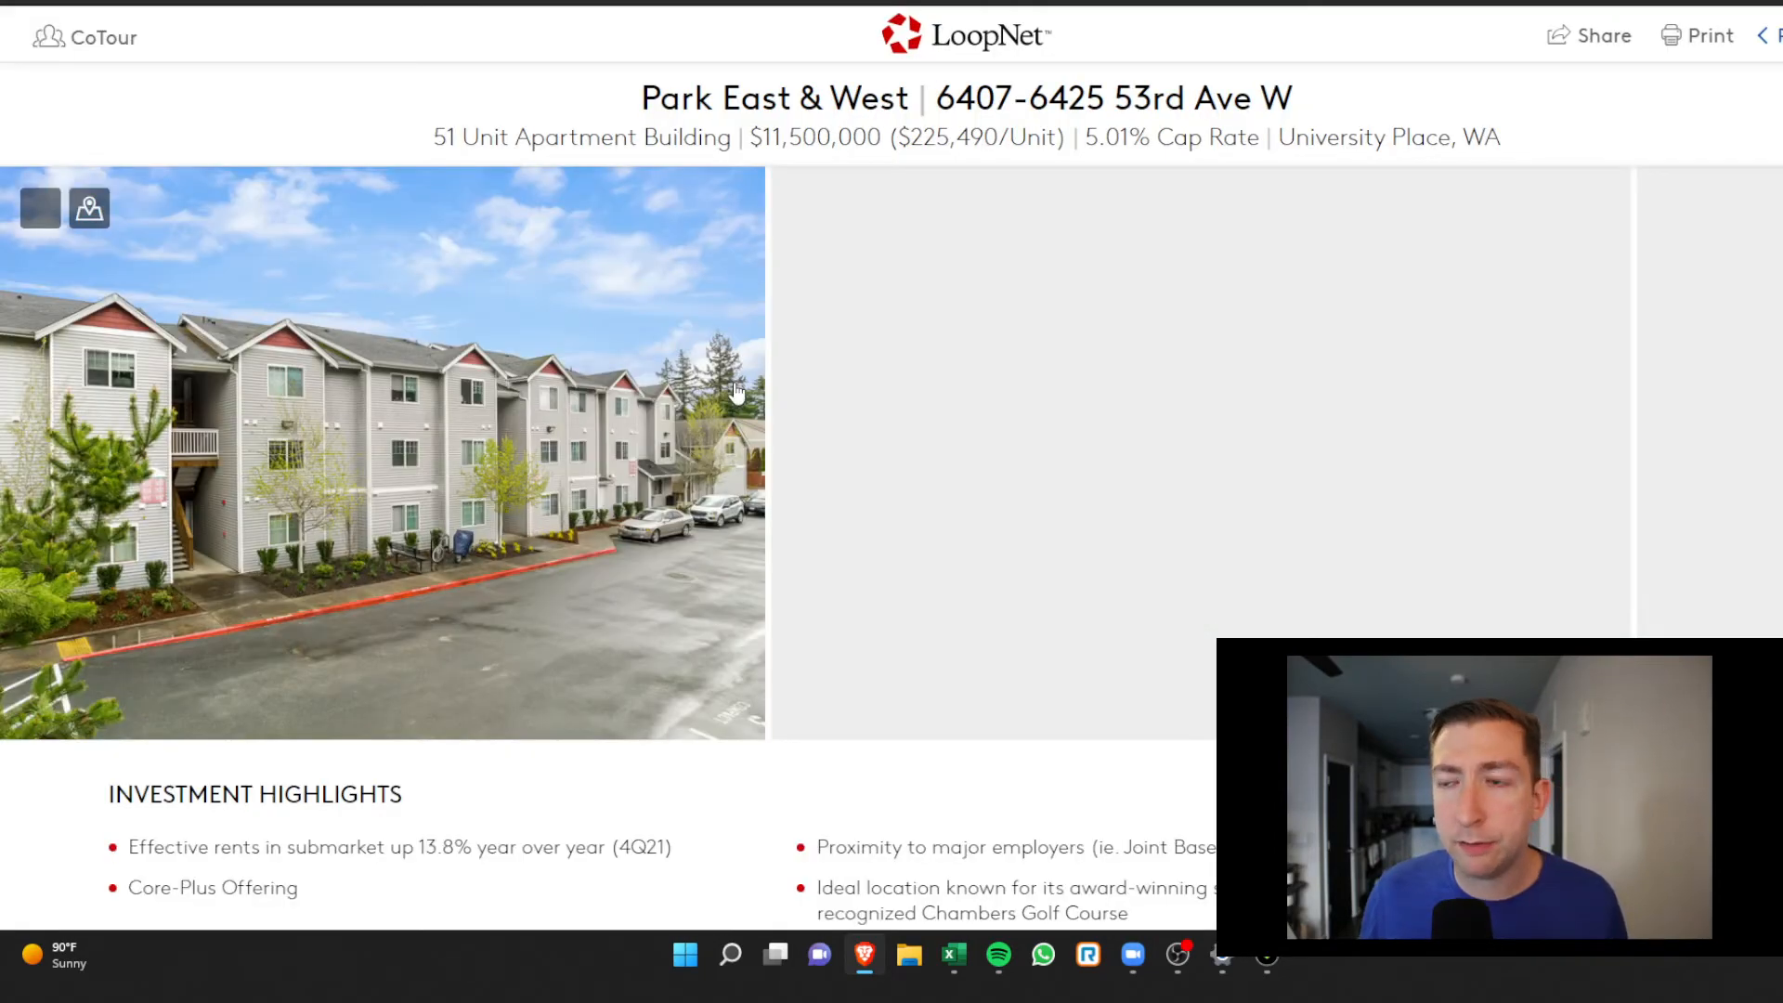
scroll(783, 392, down, 4)
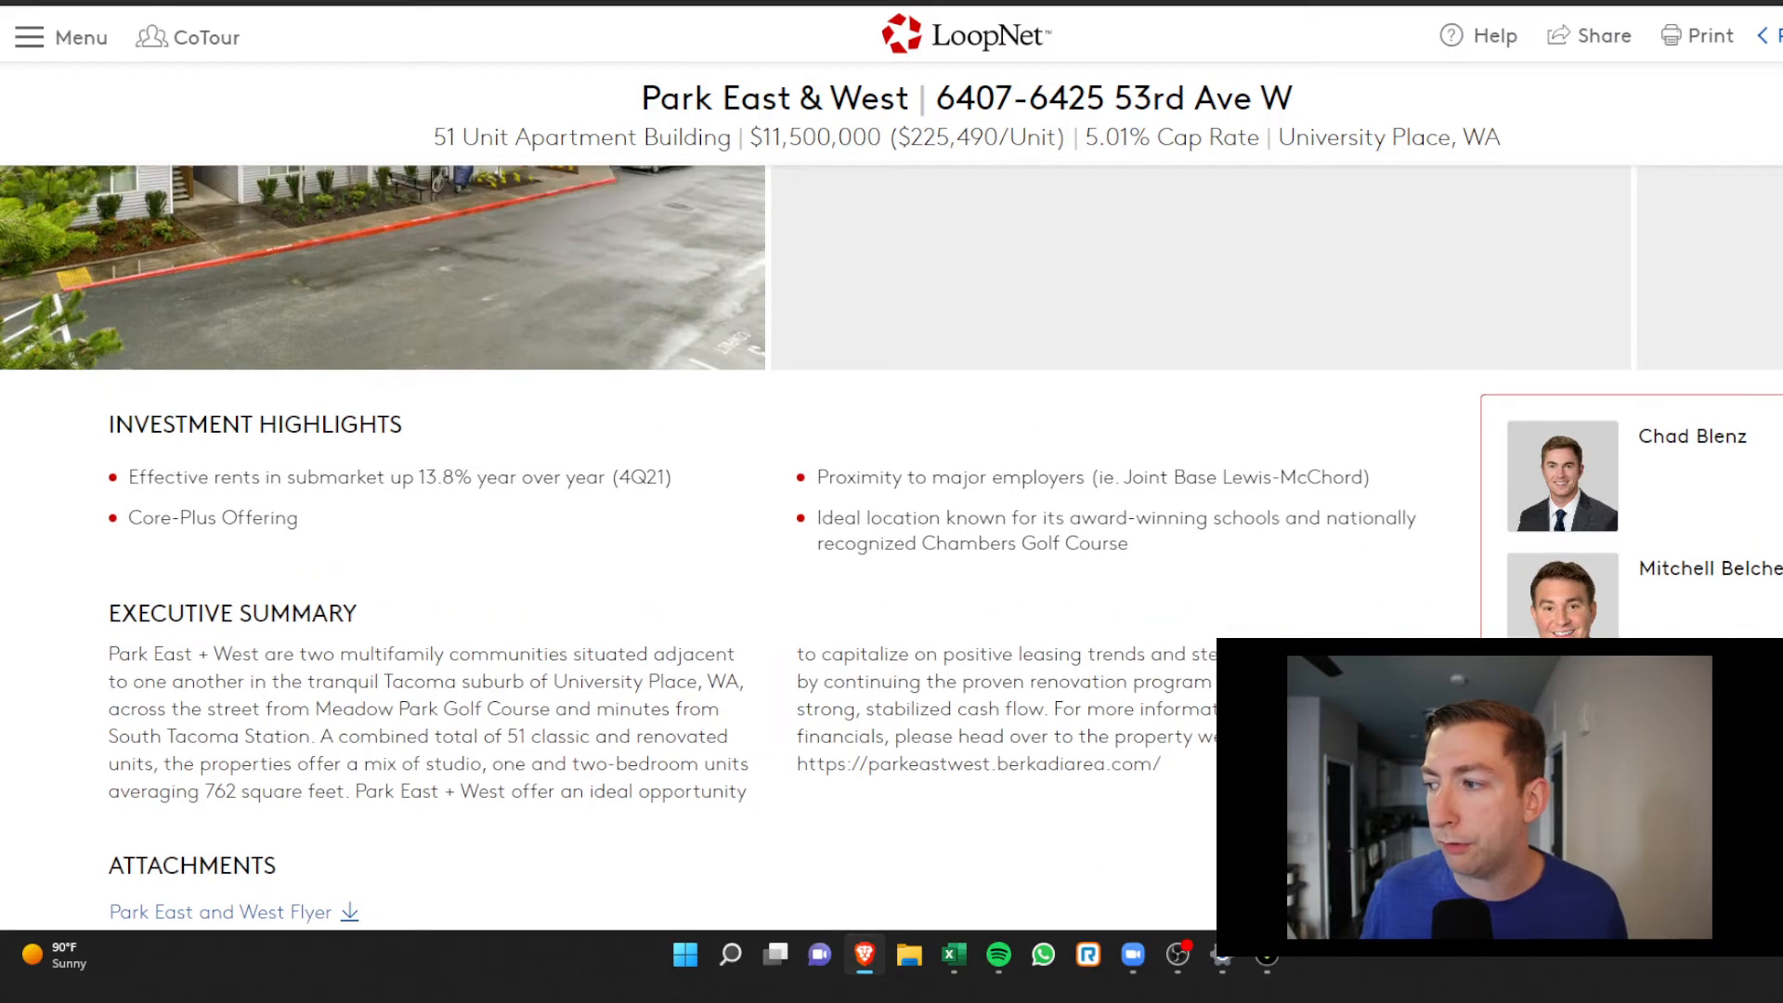
scroll(1725, 408, down, 2)
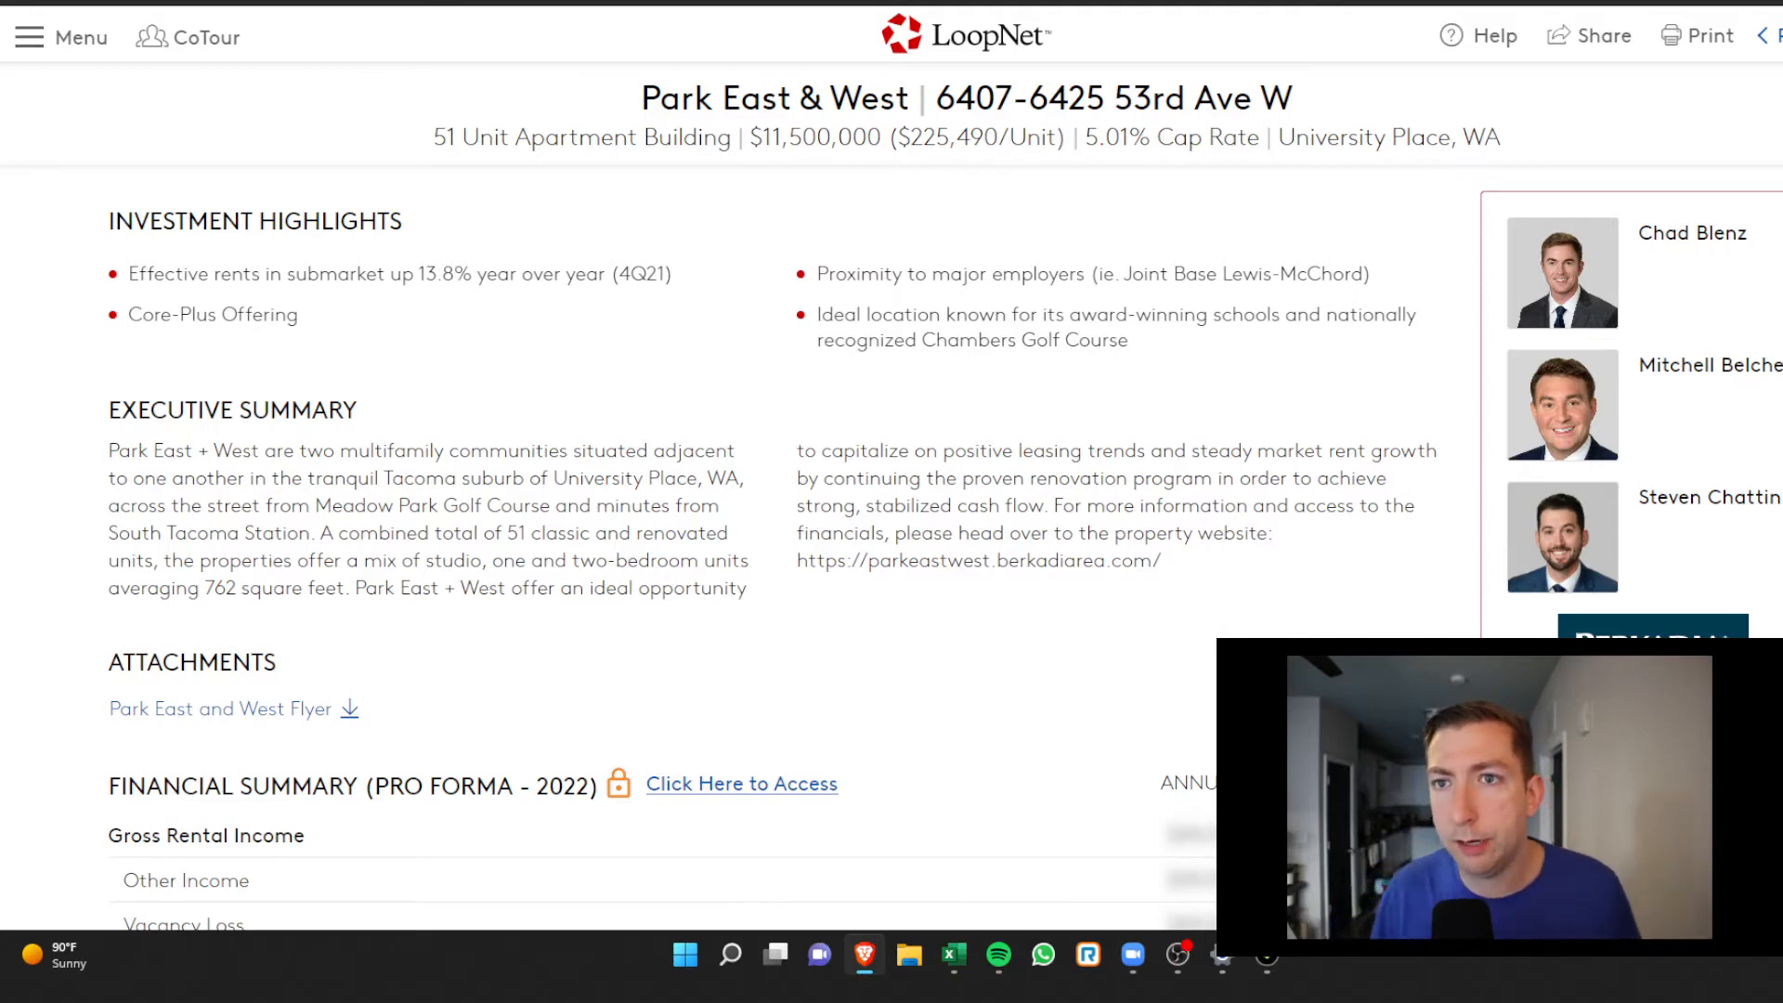
drag(561, 1, 559, 10)
Snap the listing to the right half with Asana's Broker List on the left
key(super+Right)
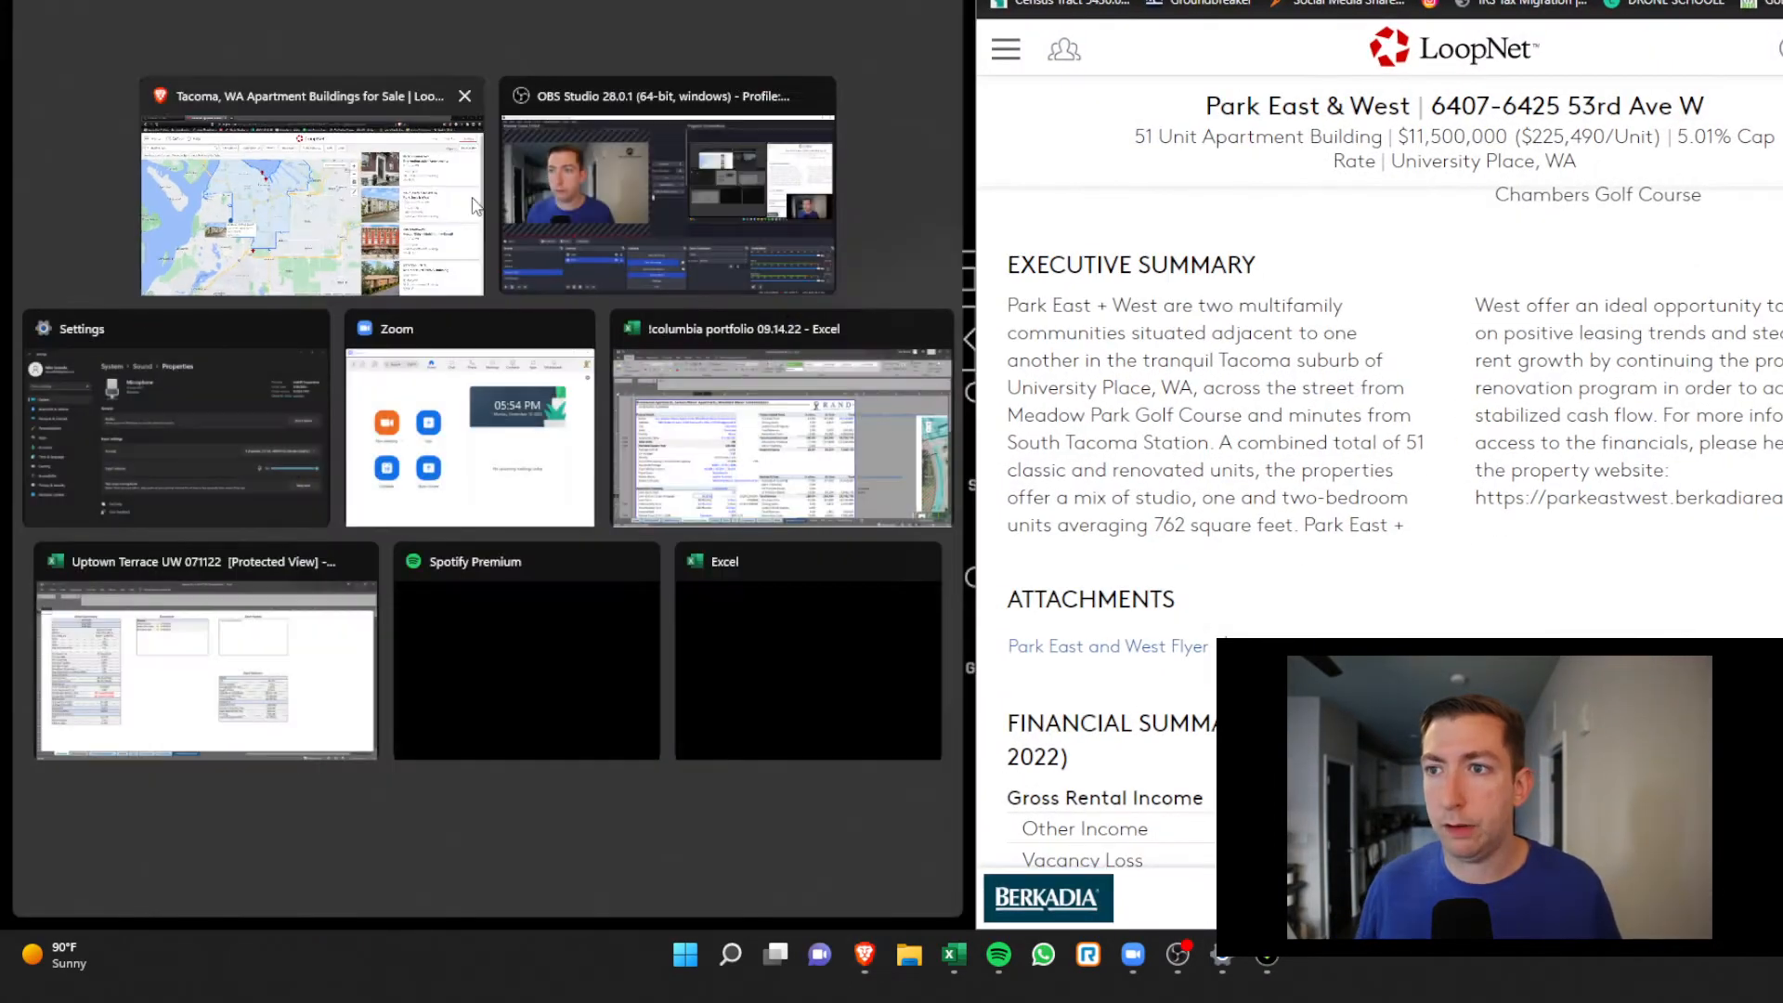
click(370, 210)
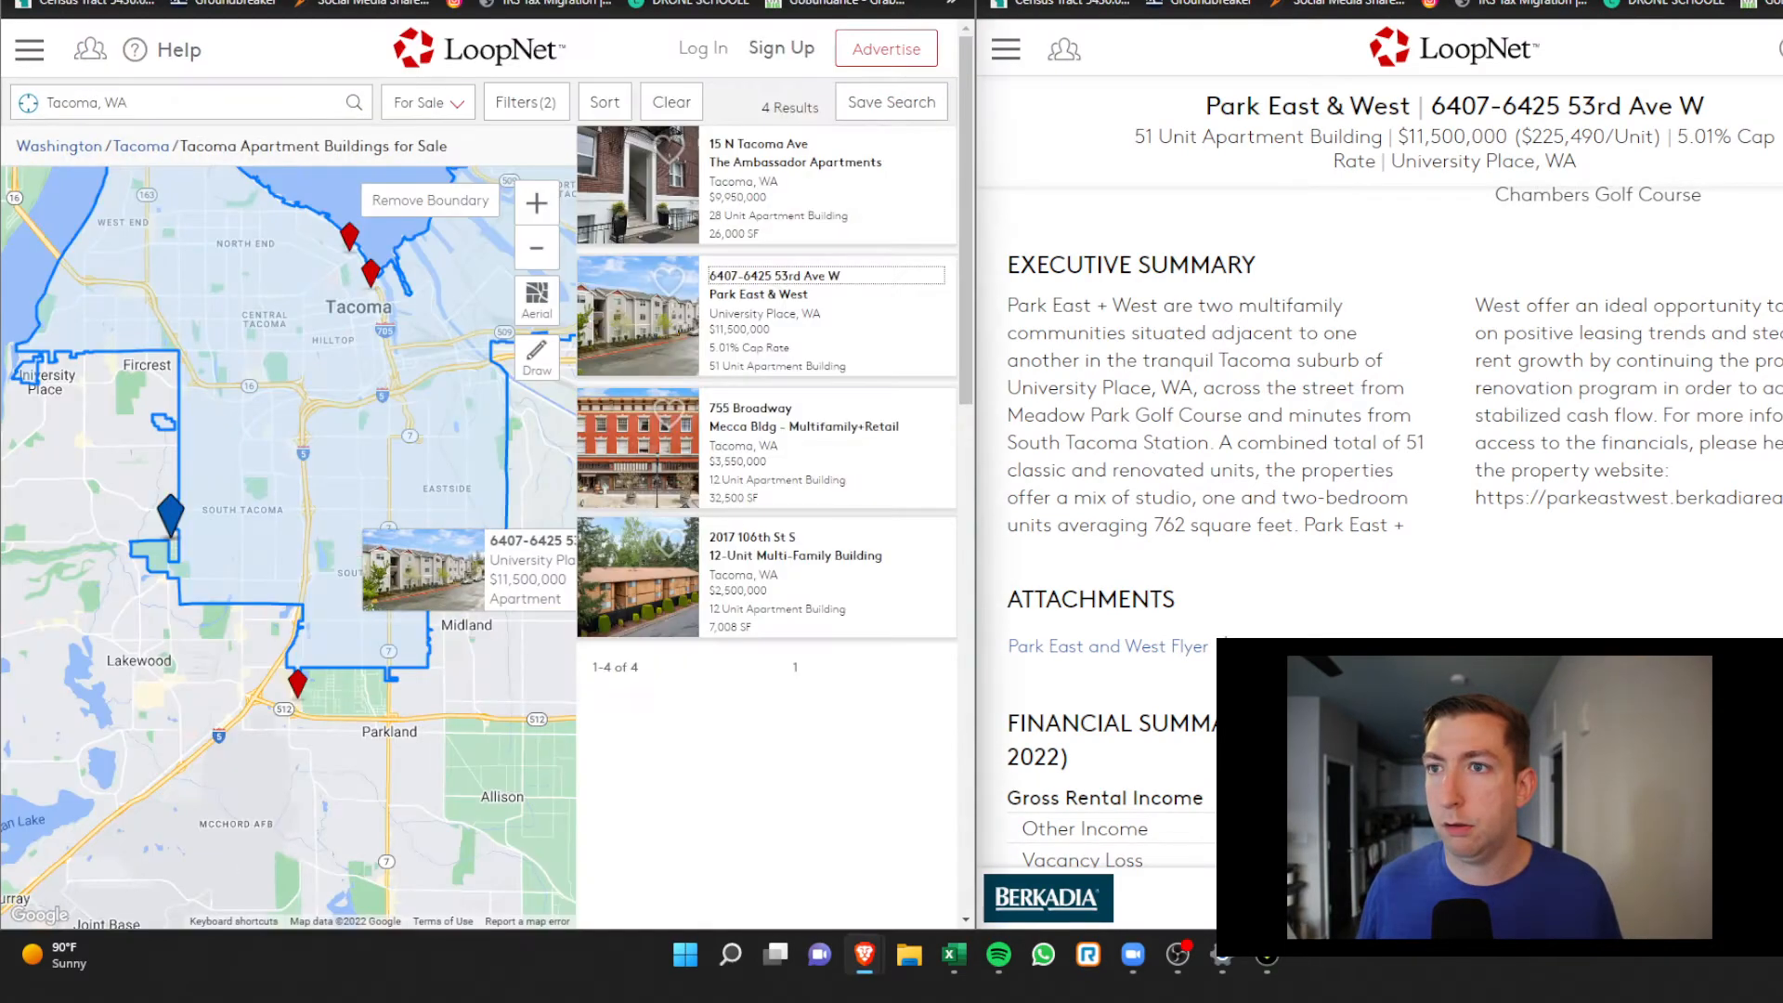
click(219, 5)
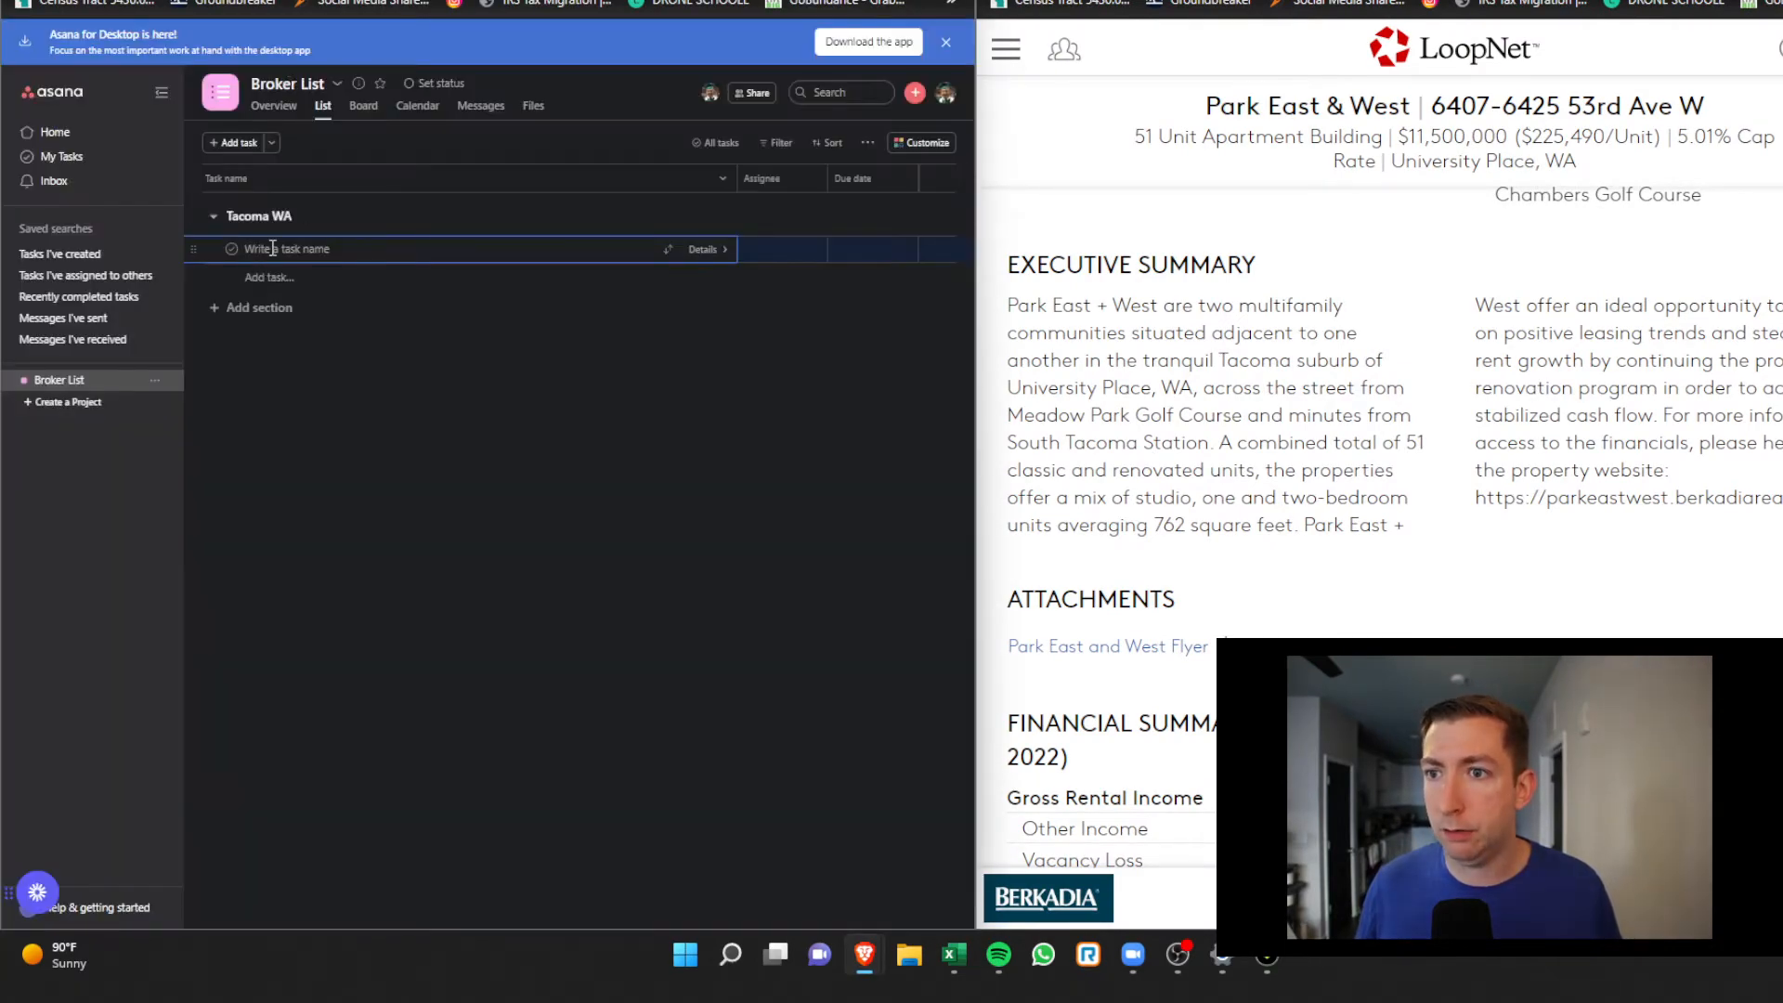
Find the listing broker card, drag the broker's profile link, and re-snap the listing beside Asana
scroll(1454, 429, down, 15)
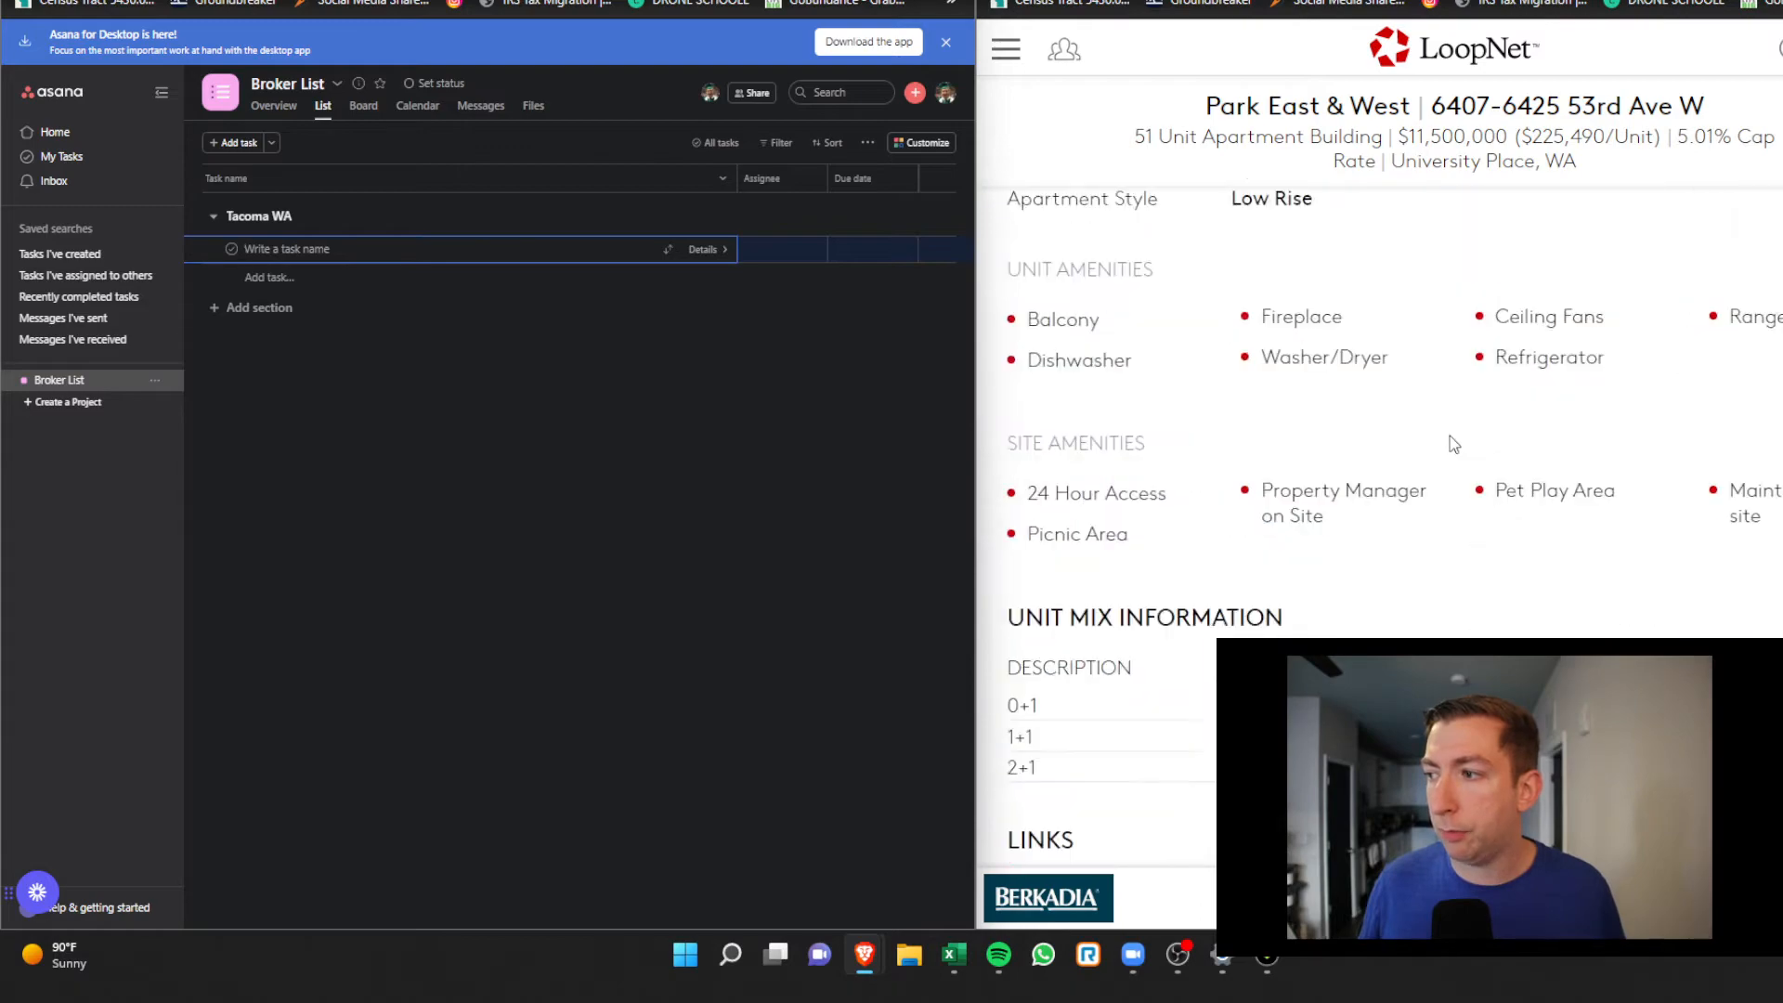
scroll(1441, 438, down, 8)
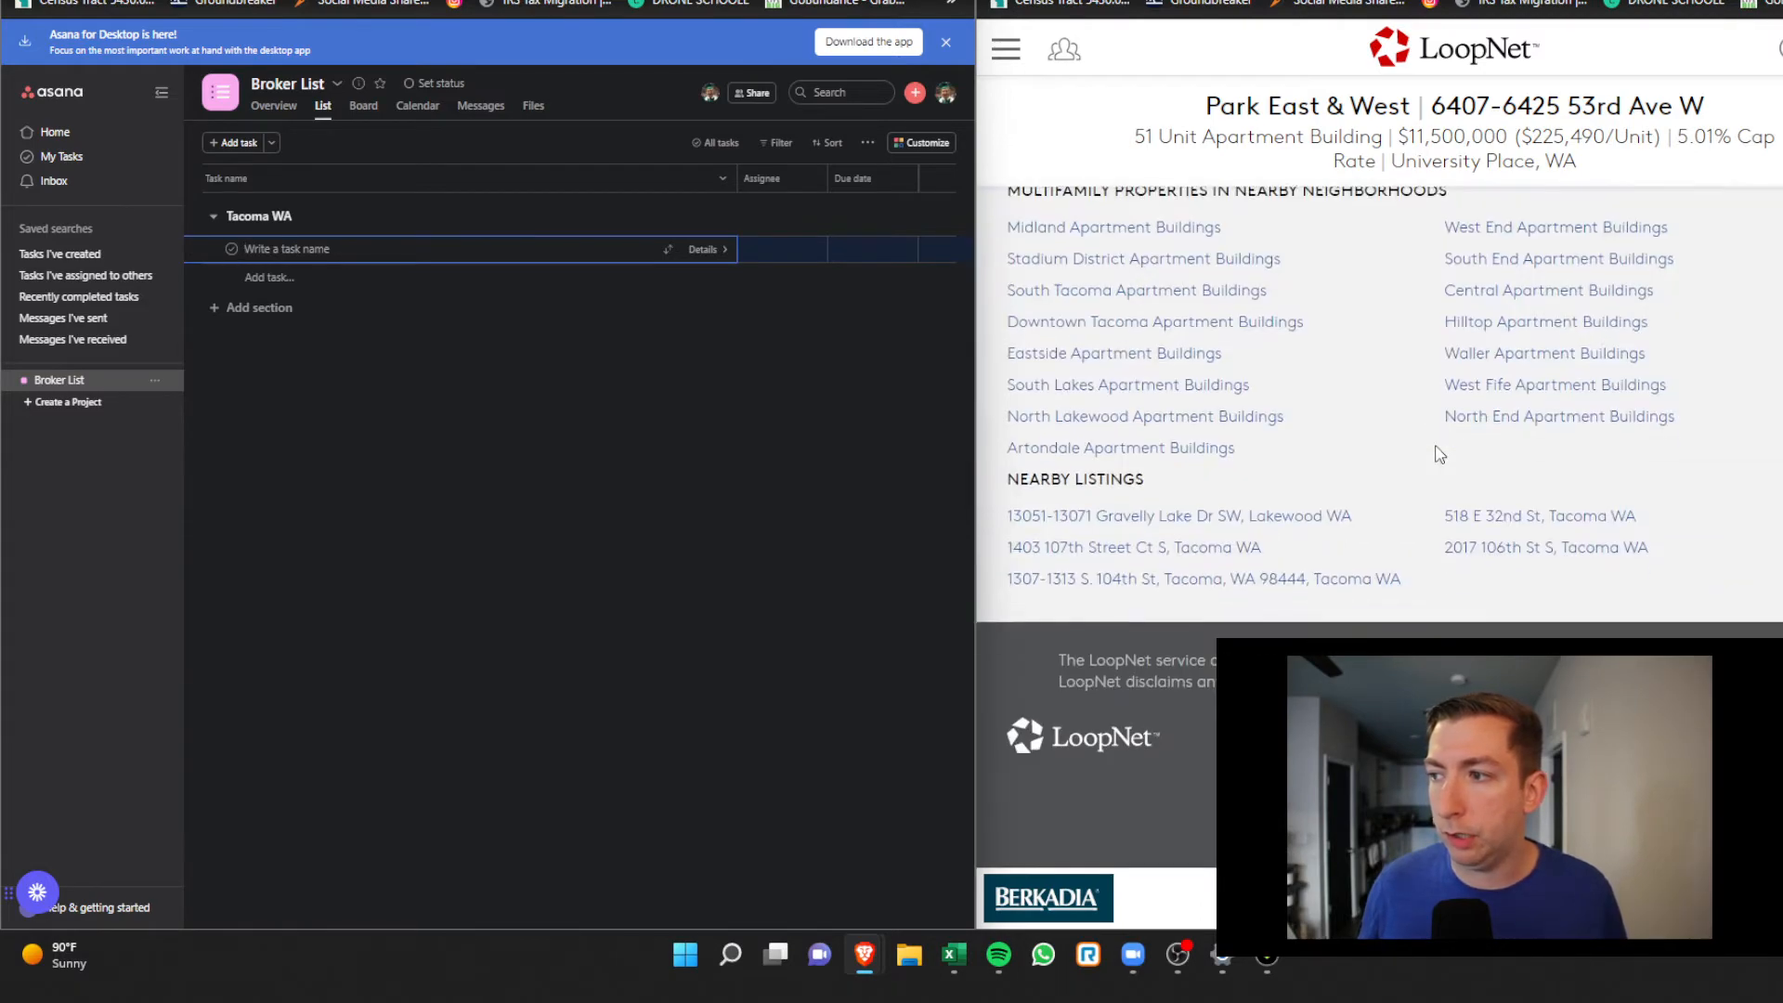
scroll(1448, 451, up, 12)
scroll(1492, 440, up, 10)
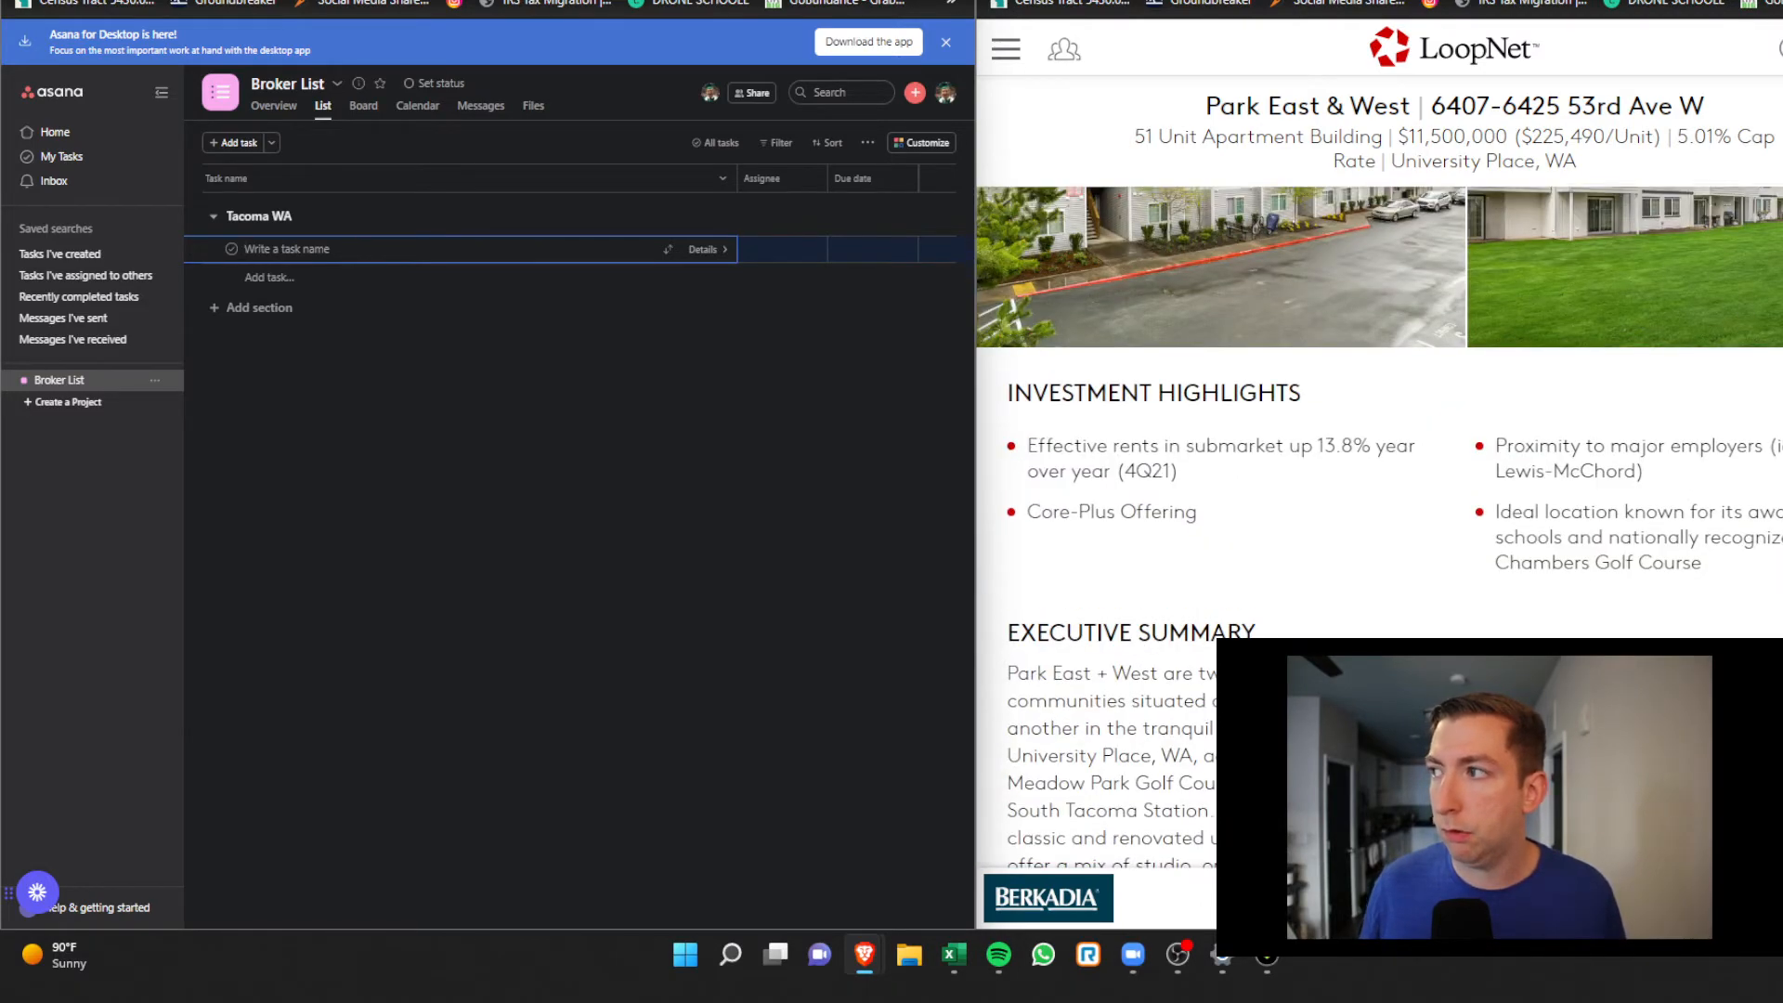
double_click(1337, 2)
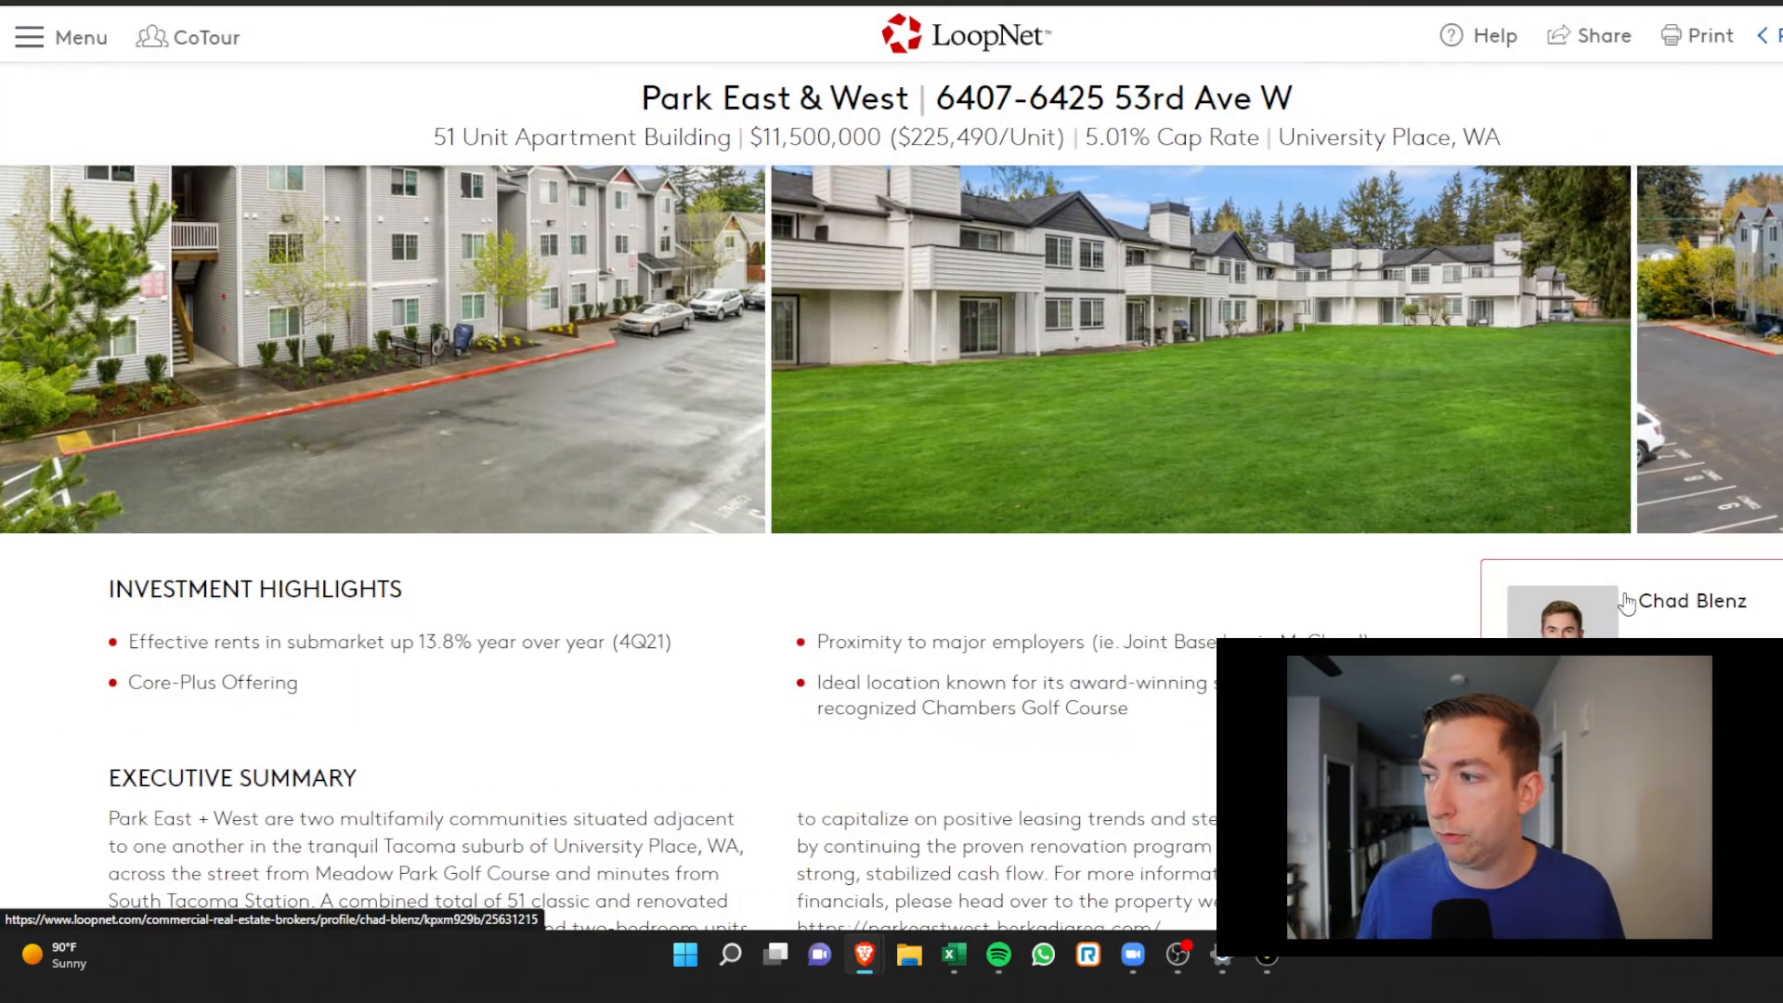
drag(1628, 599, 1250, 577)
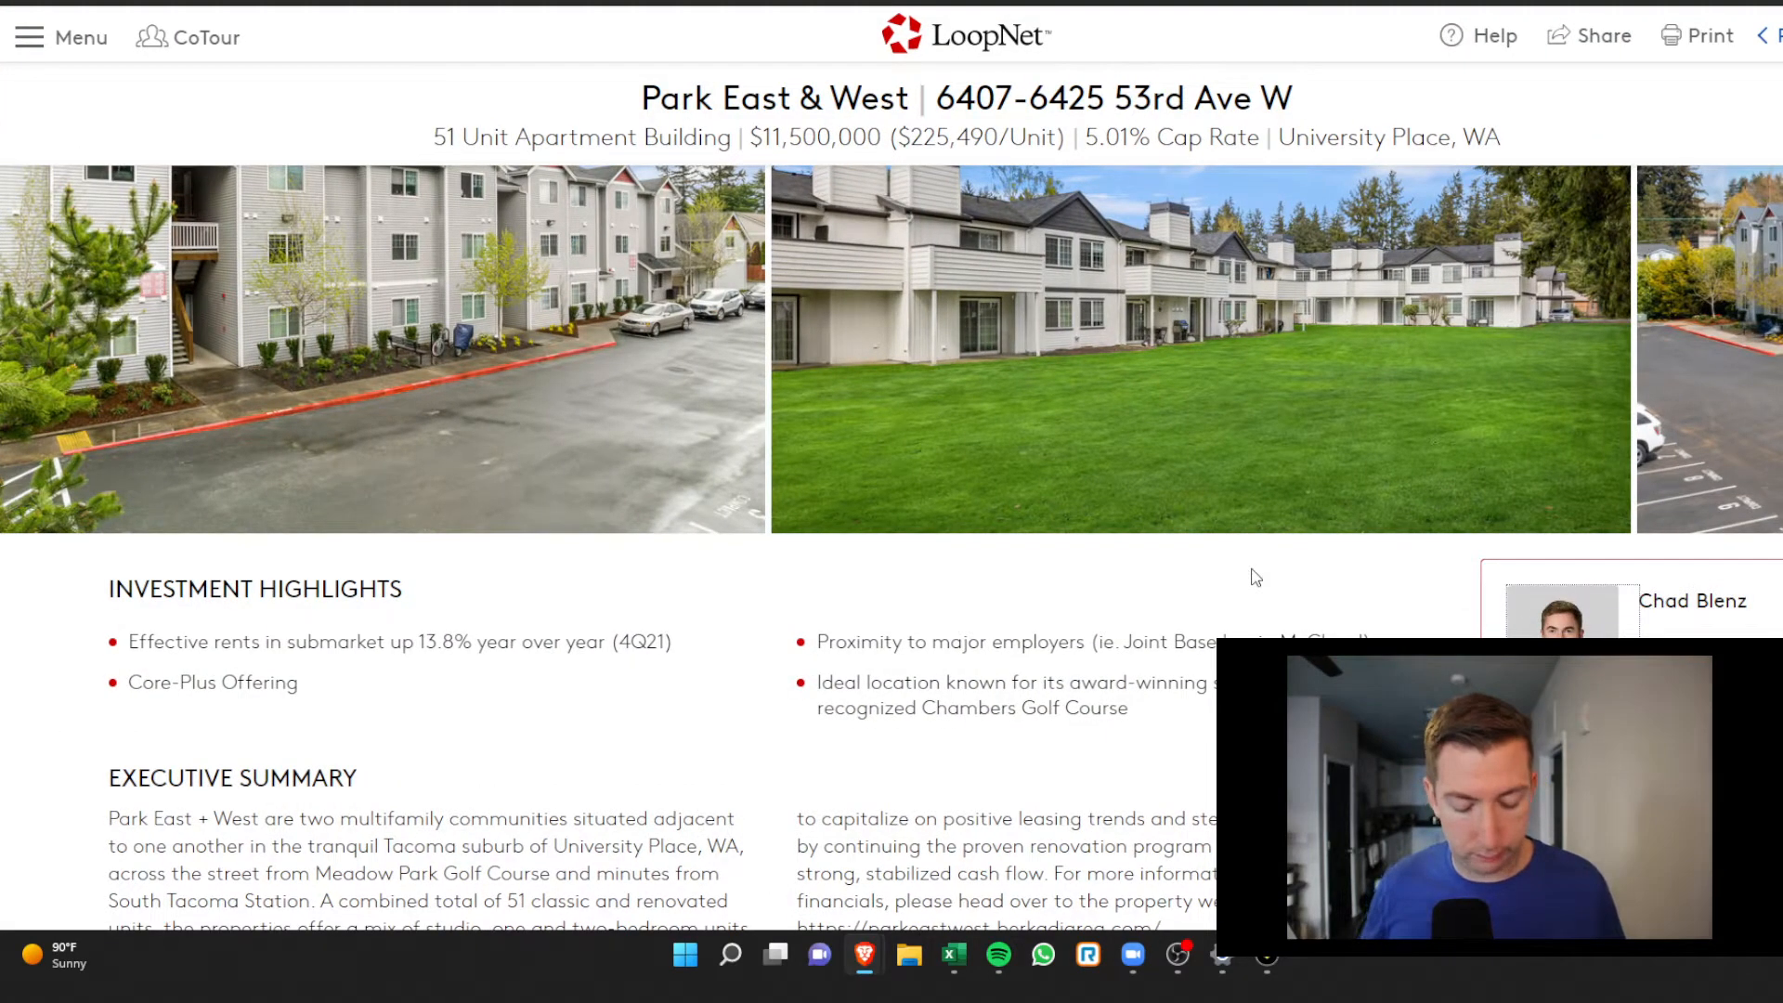
key(super+Right)
Create a task named for the listing broker under Tacoma WA, open its details, and reveal the broker's contact info
click(279, 246)
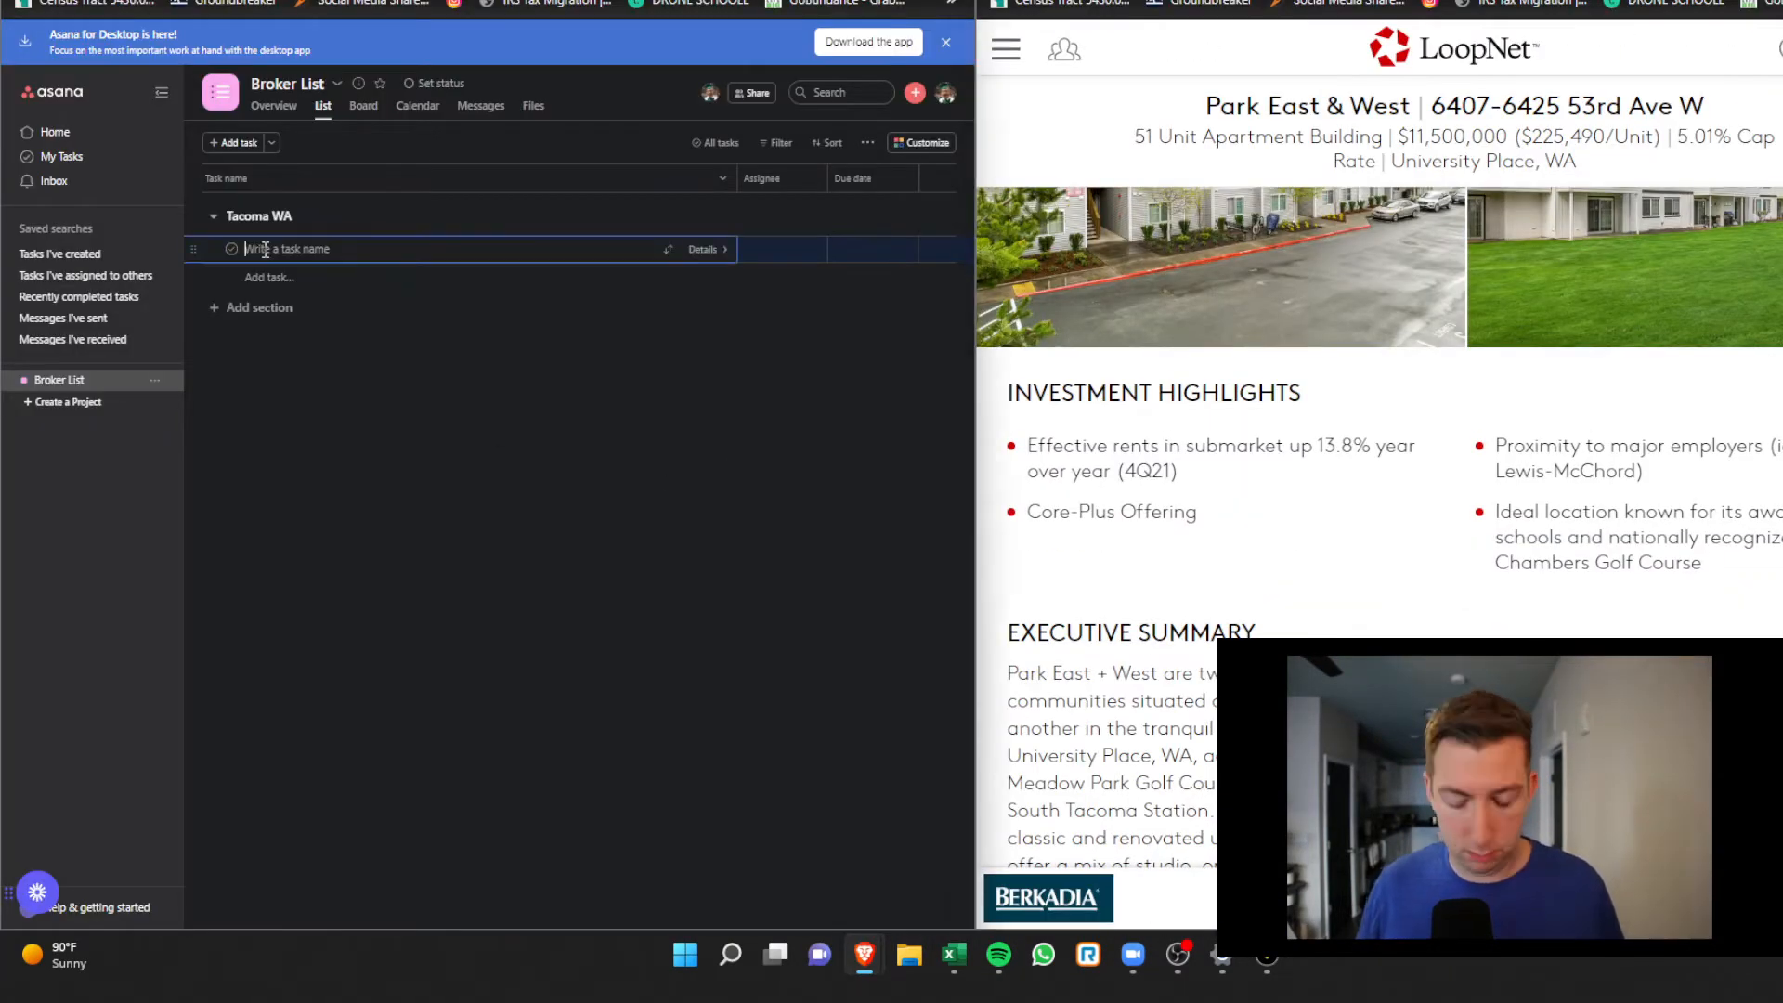
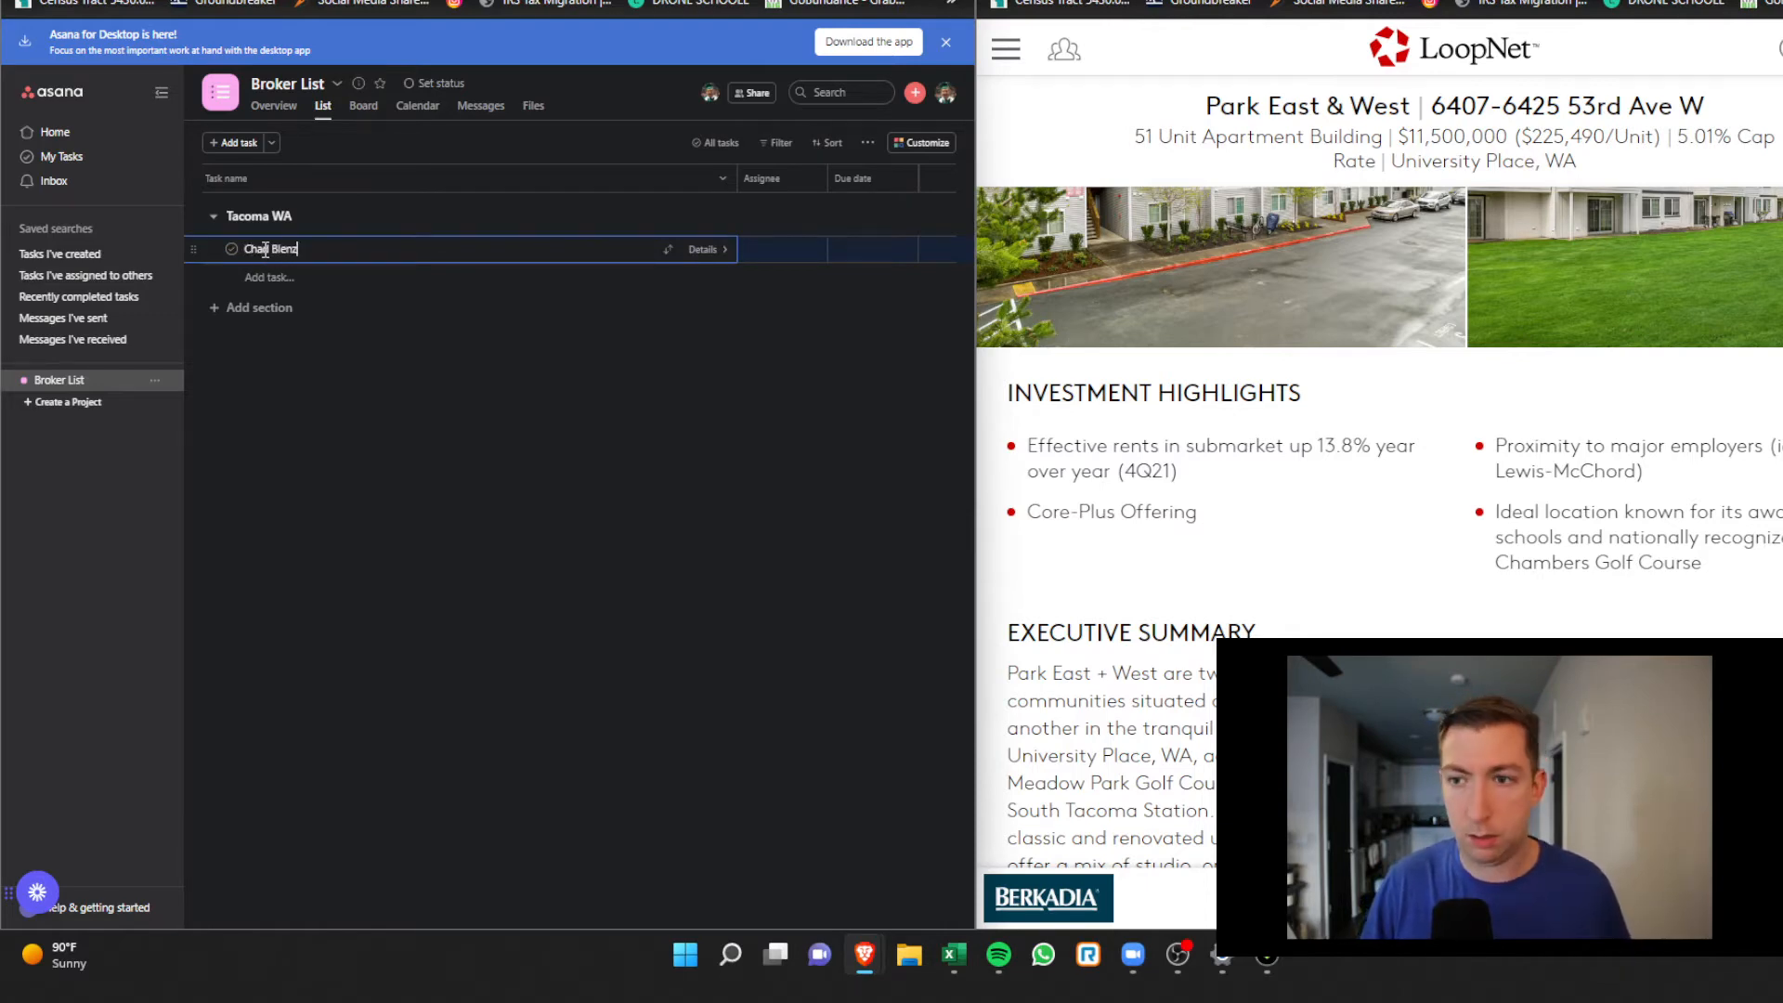
click(705, 249)
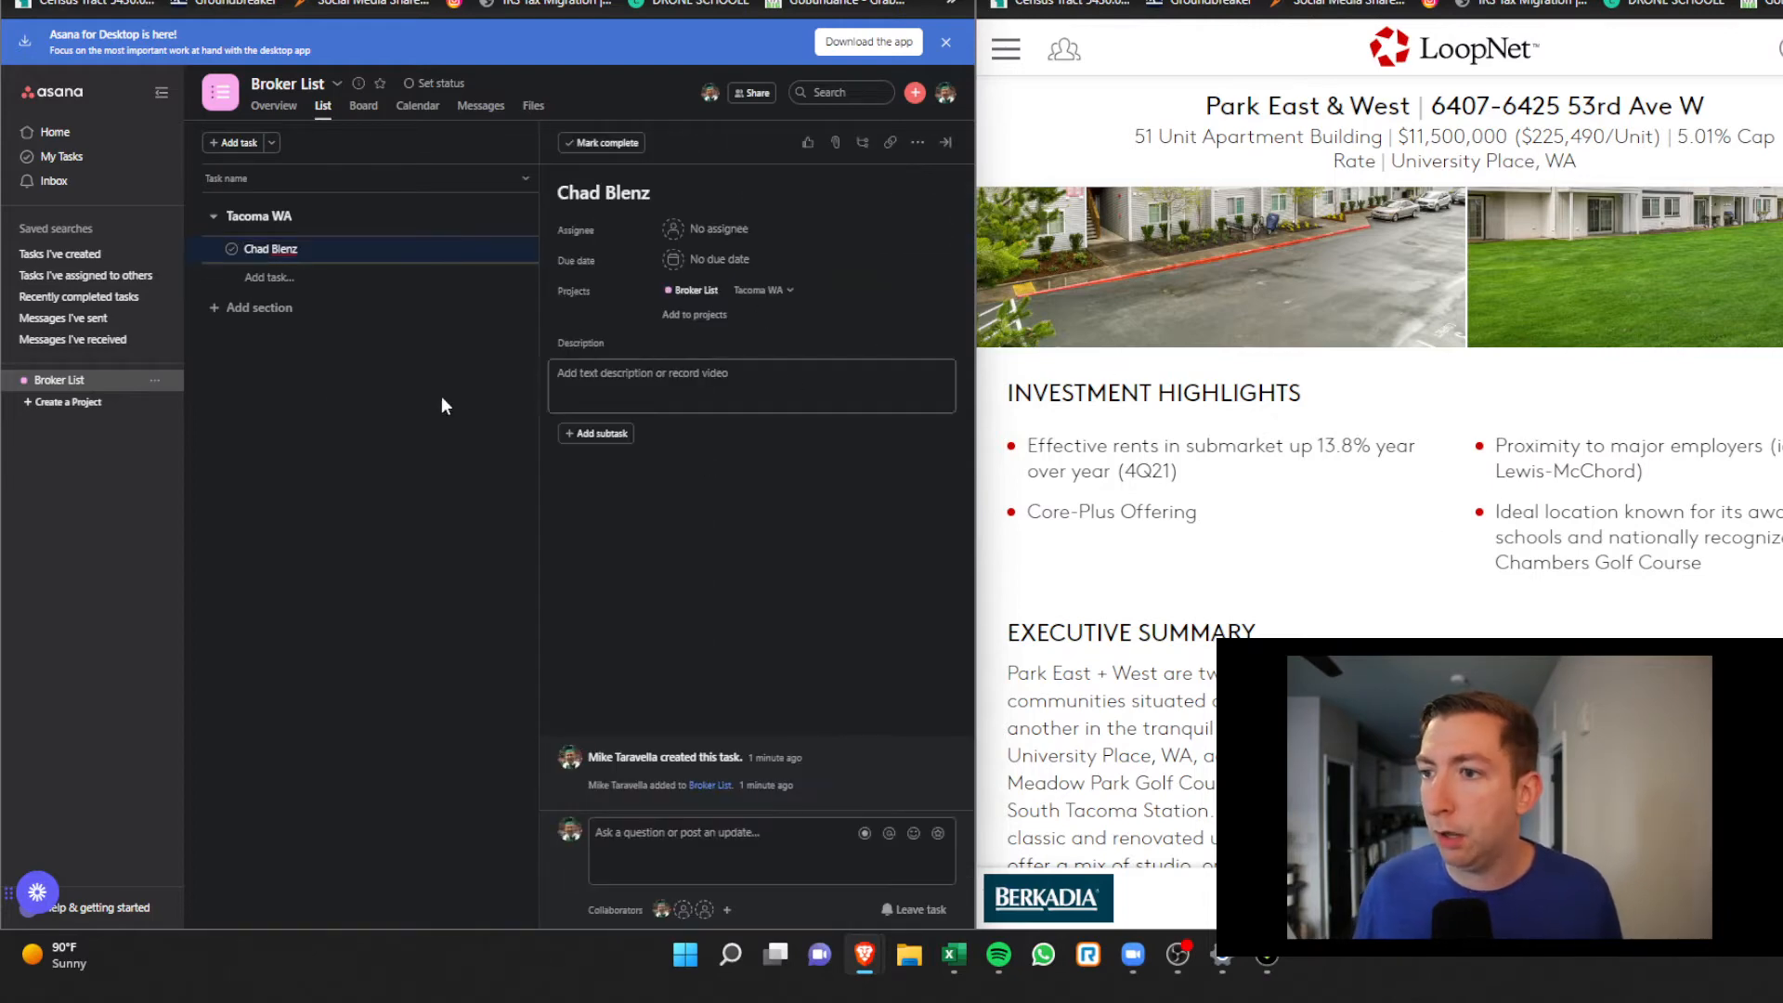
scroll(1441, 527, down, 10)
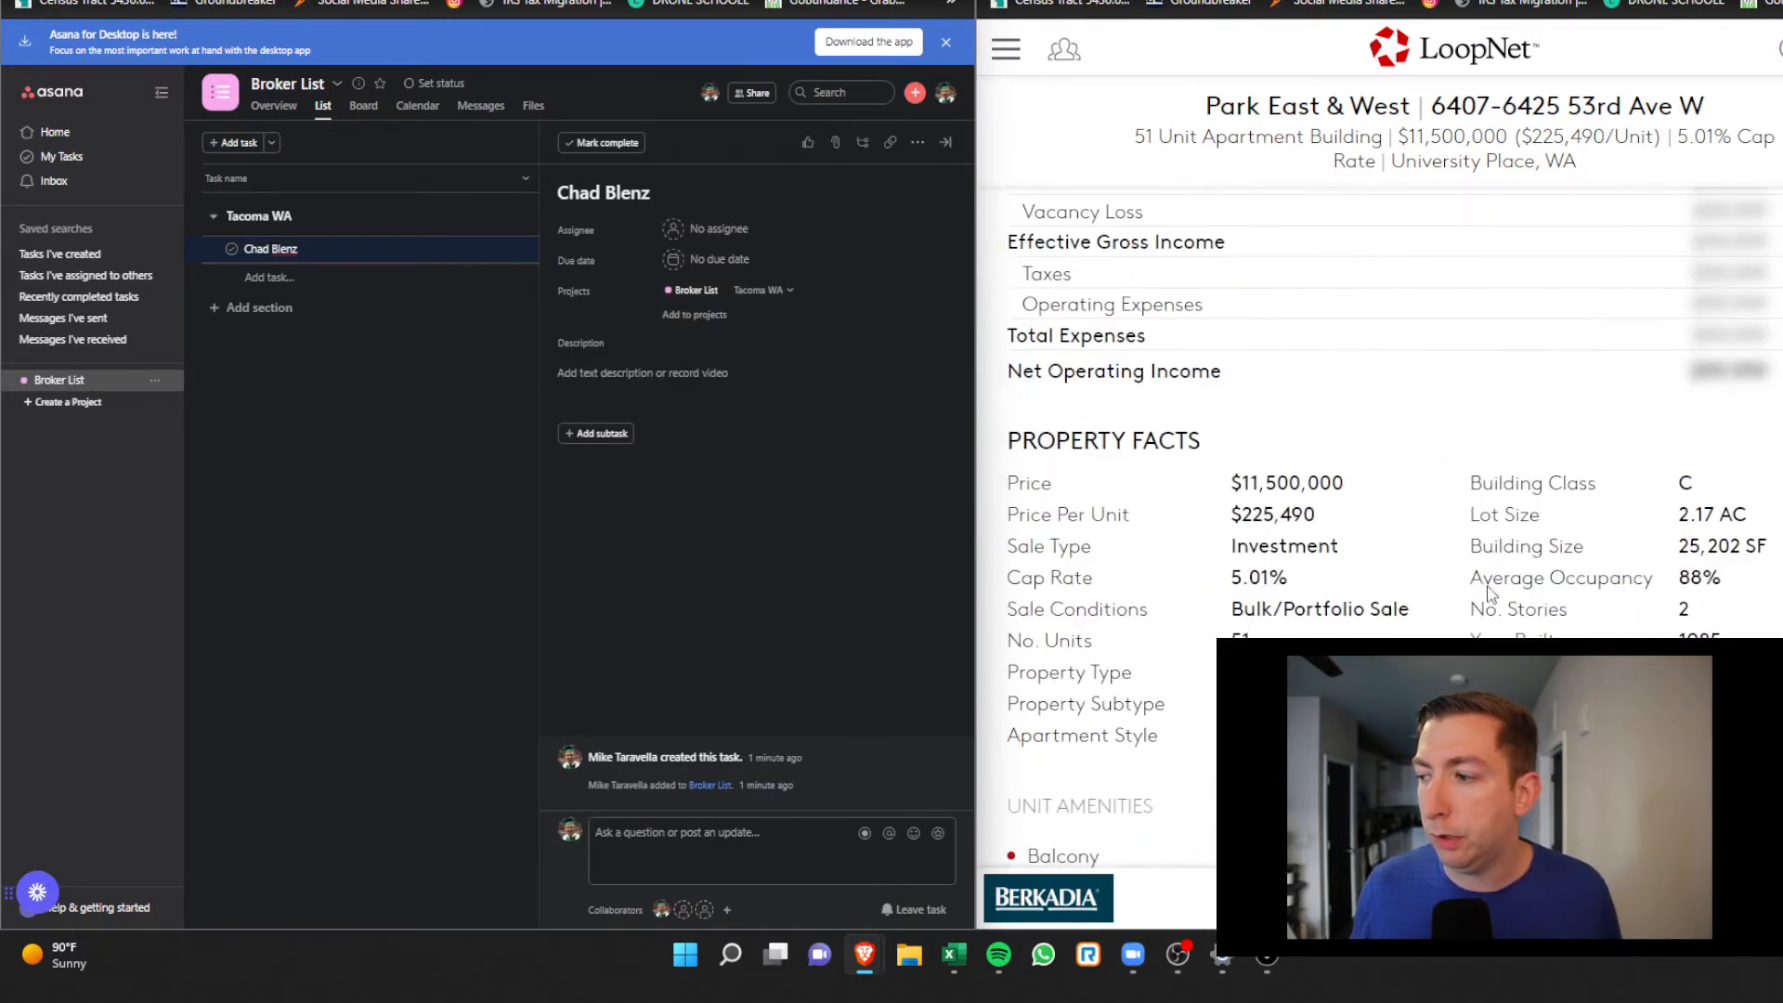
click(1458, 897)
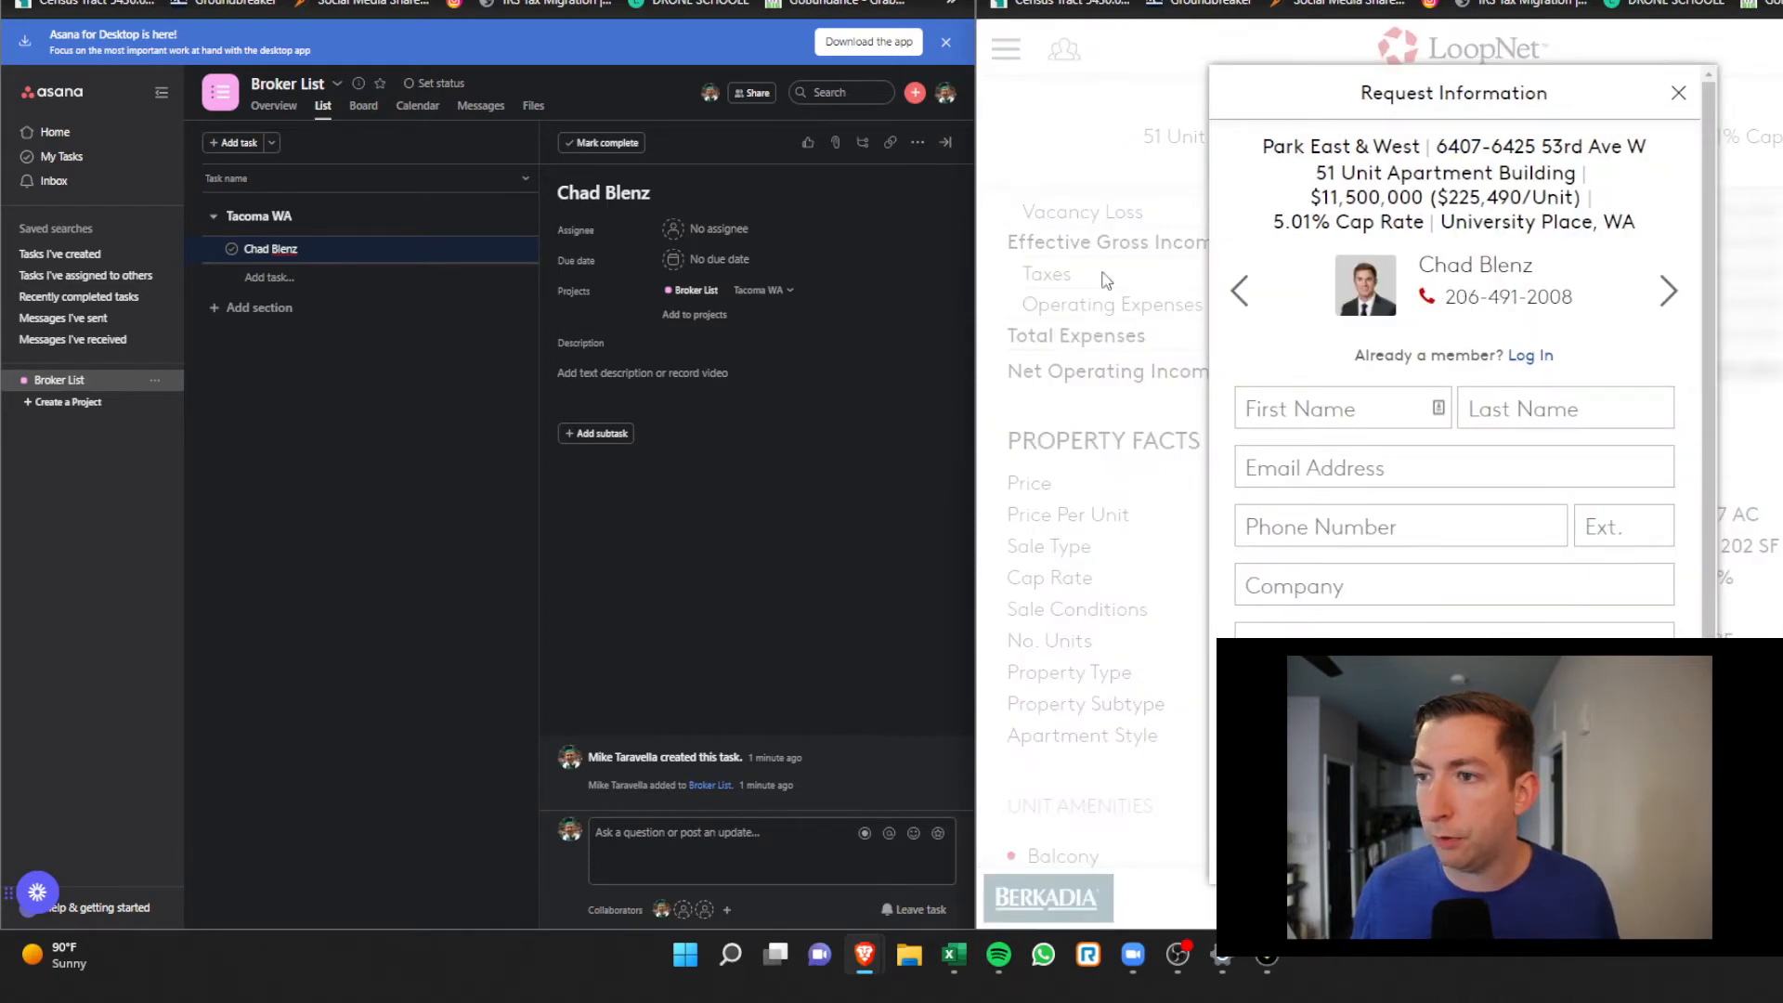
Enter the broker's phone number in the task description
click(690, 364)
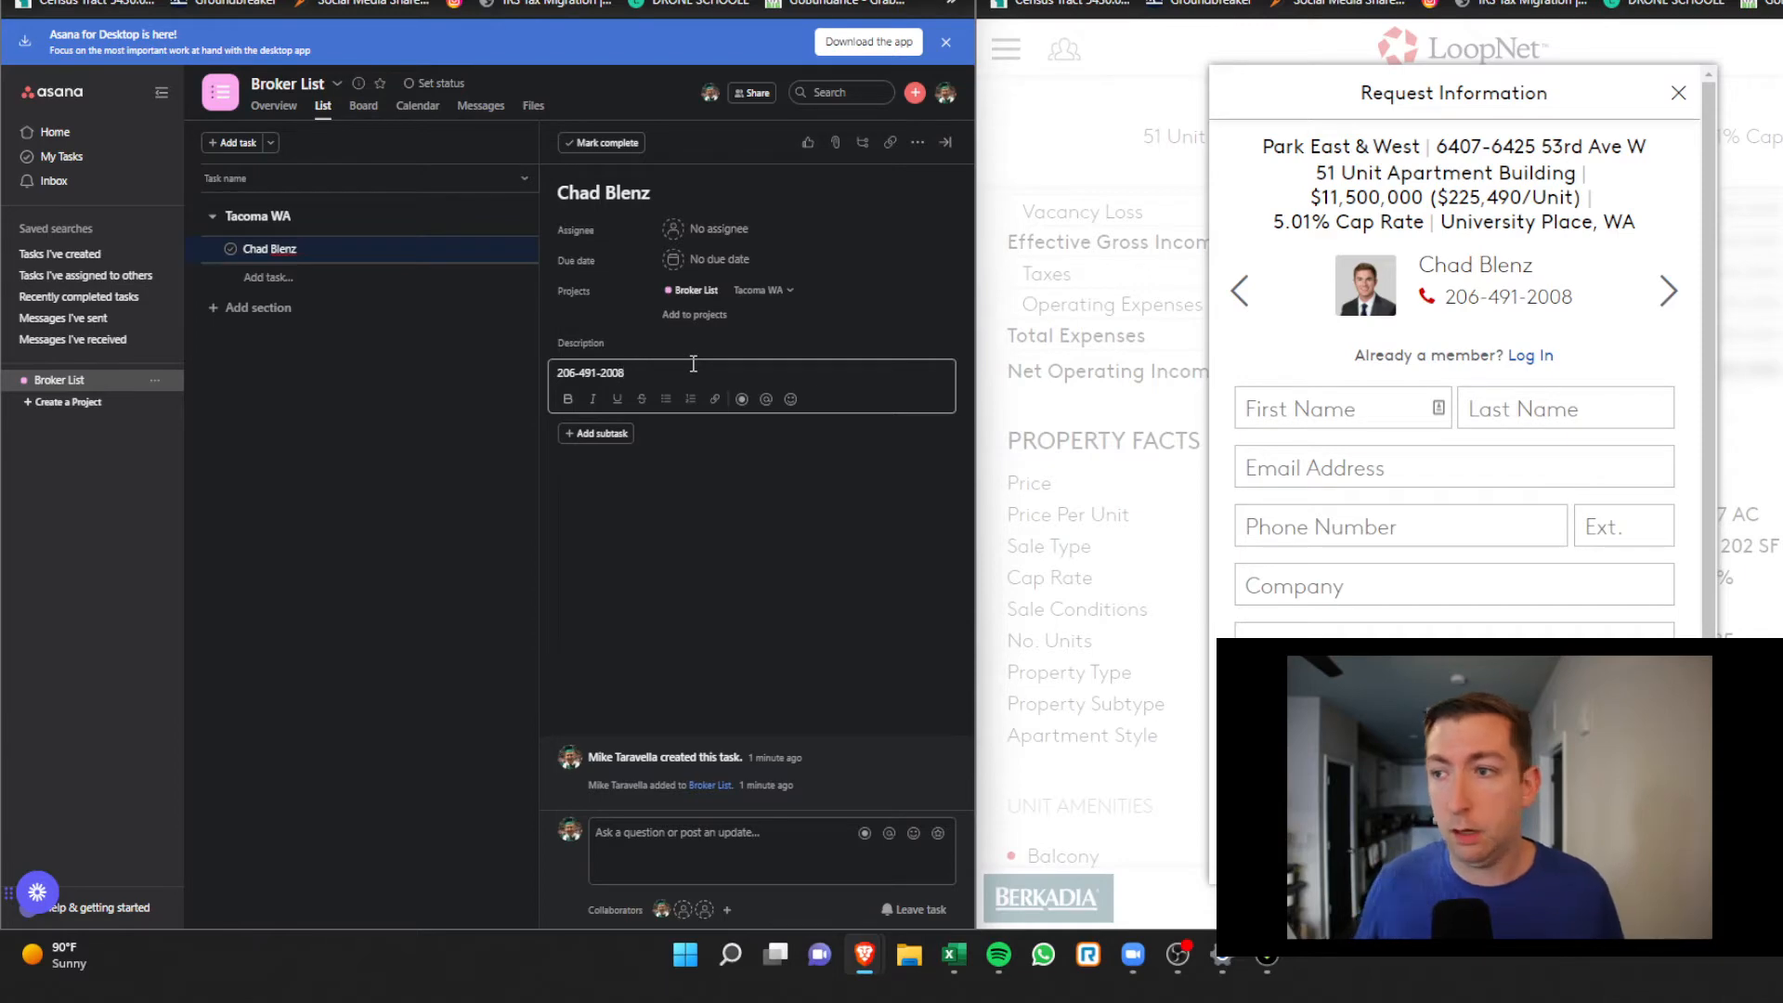
click(1166, 76)
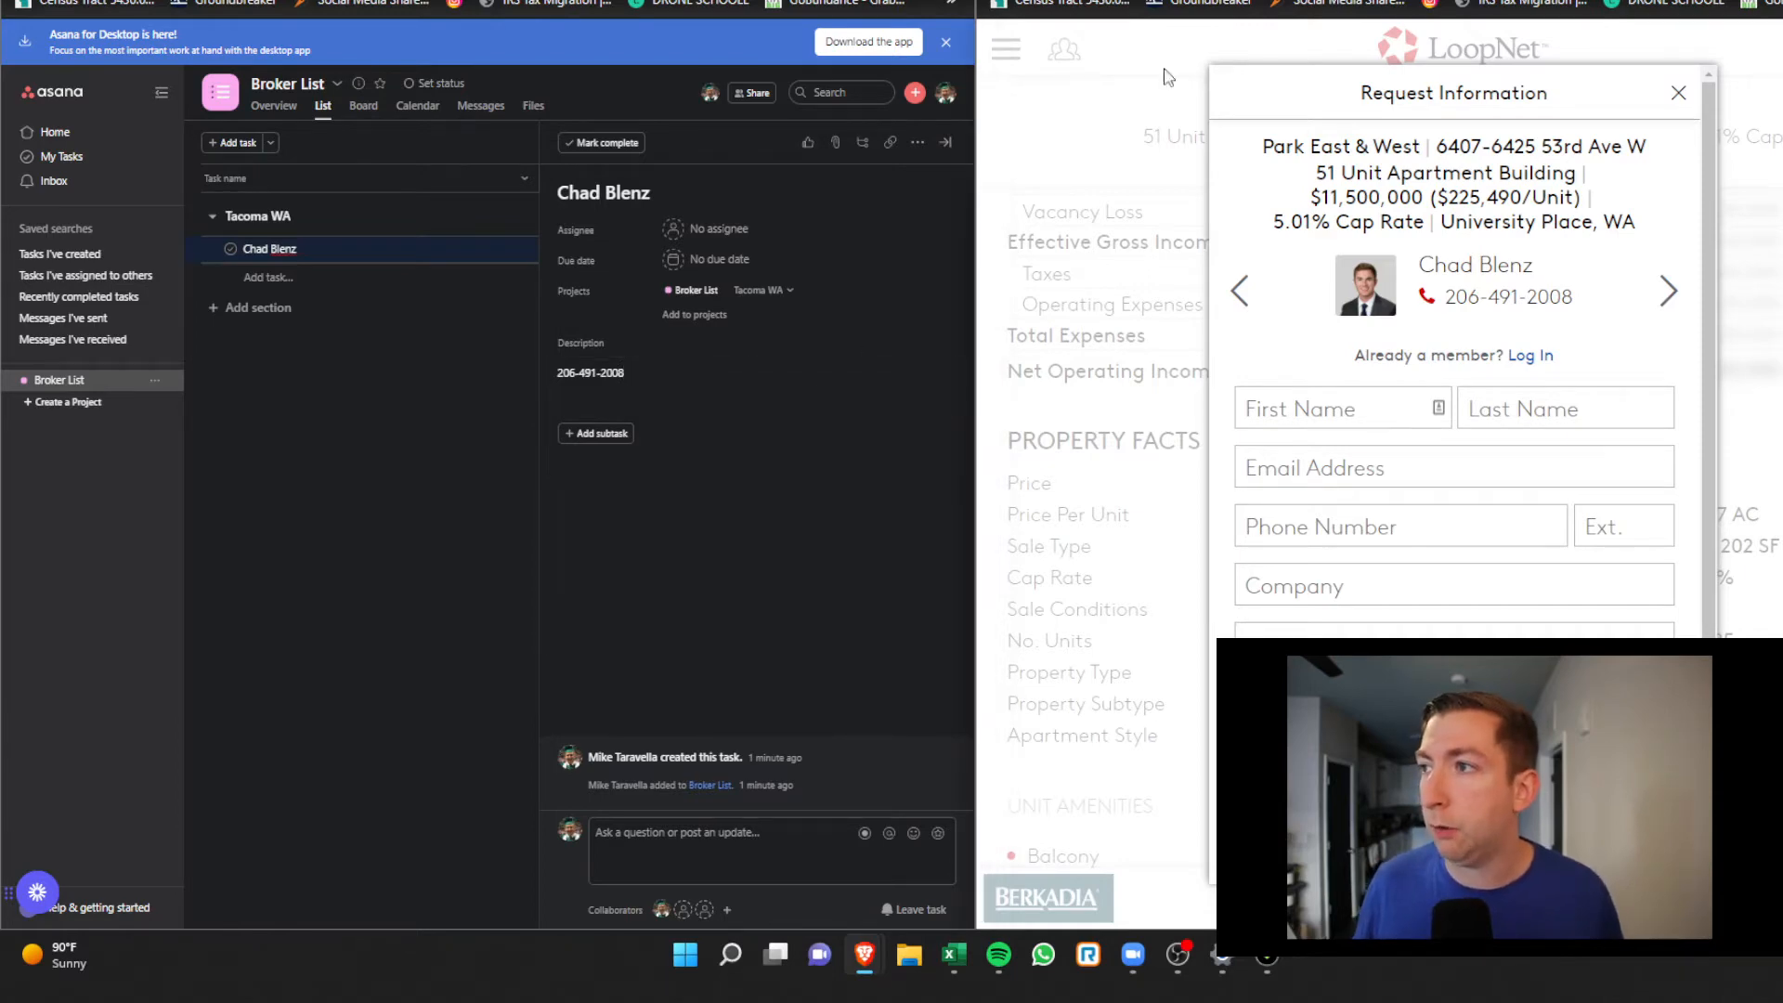
click(718, 375)
Post the LoopNet listing link as a comment and assign the task to yourself
click(774, 824)
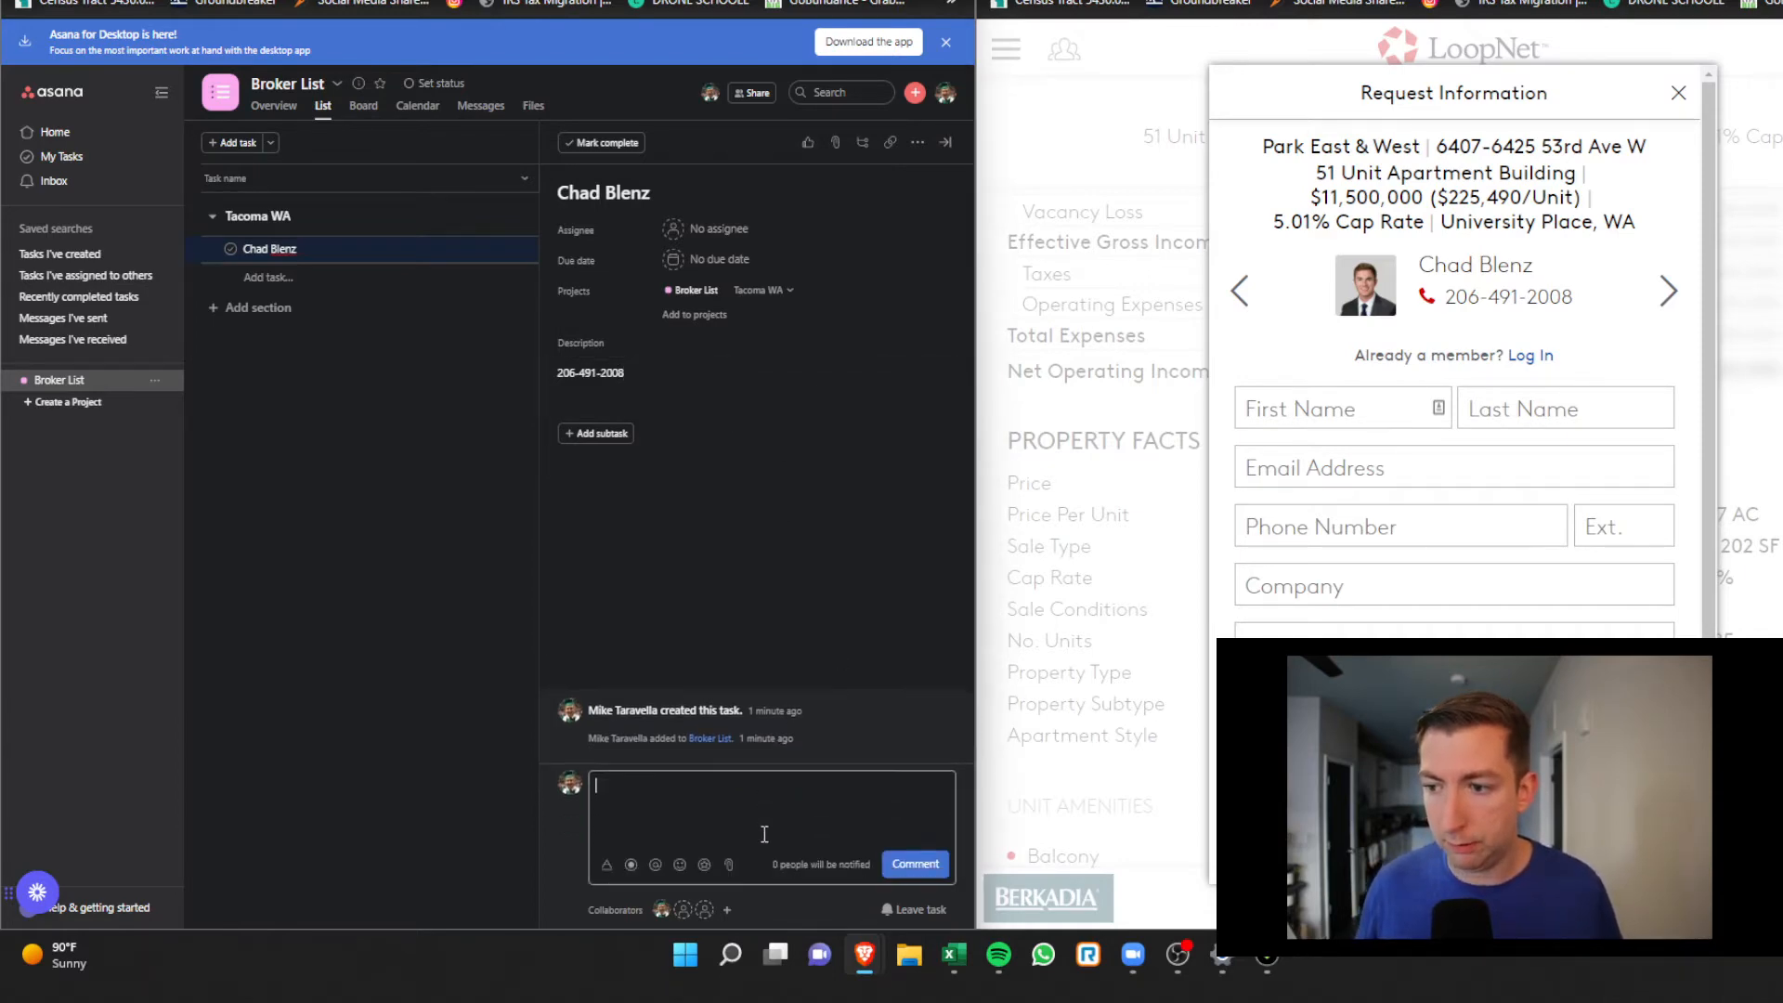
key(ctrl+v)
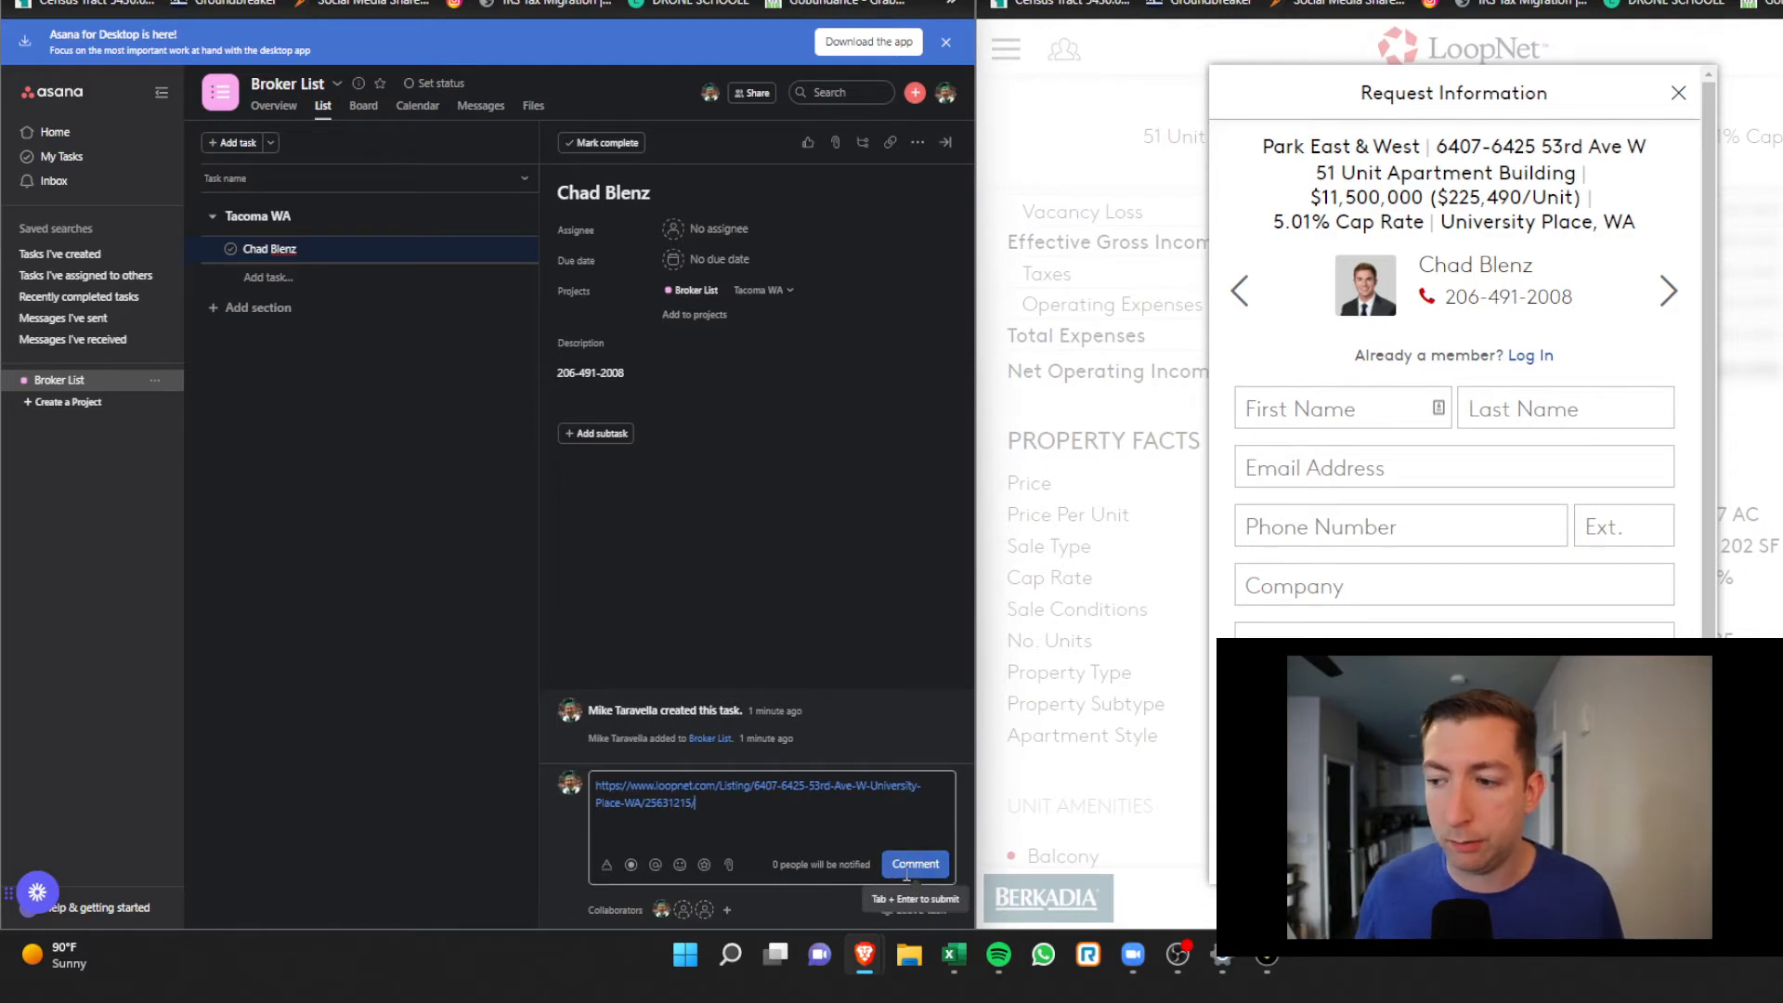
click(913, 864)
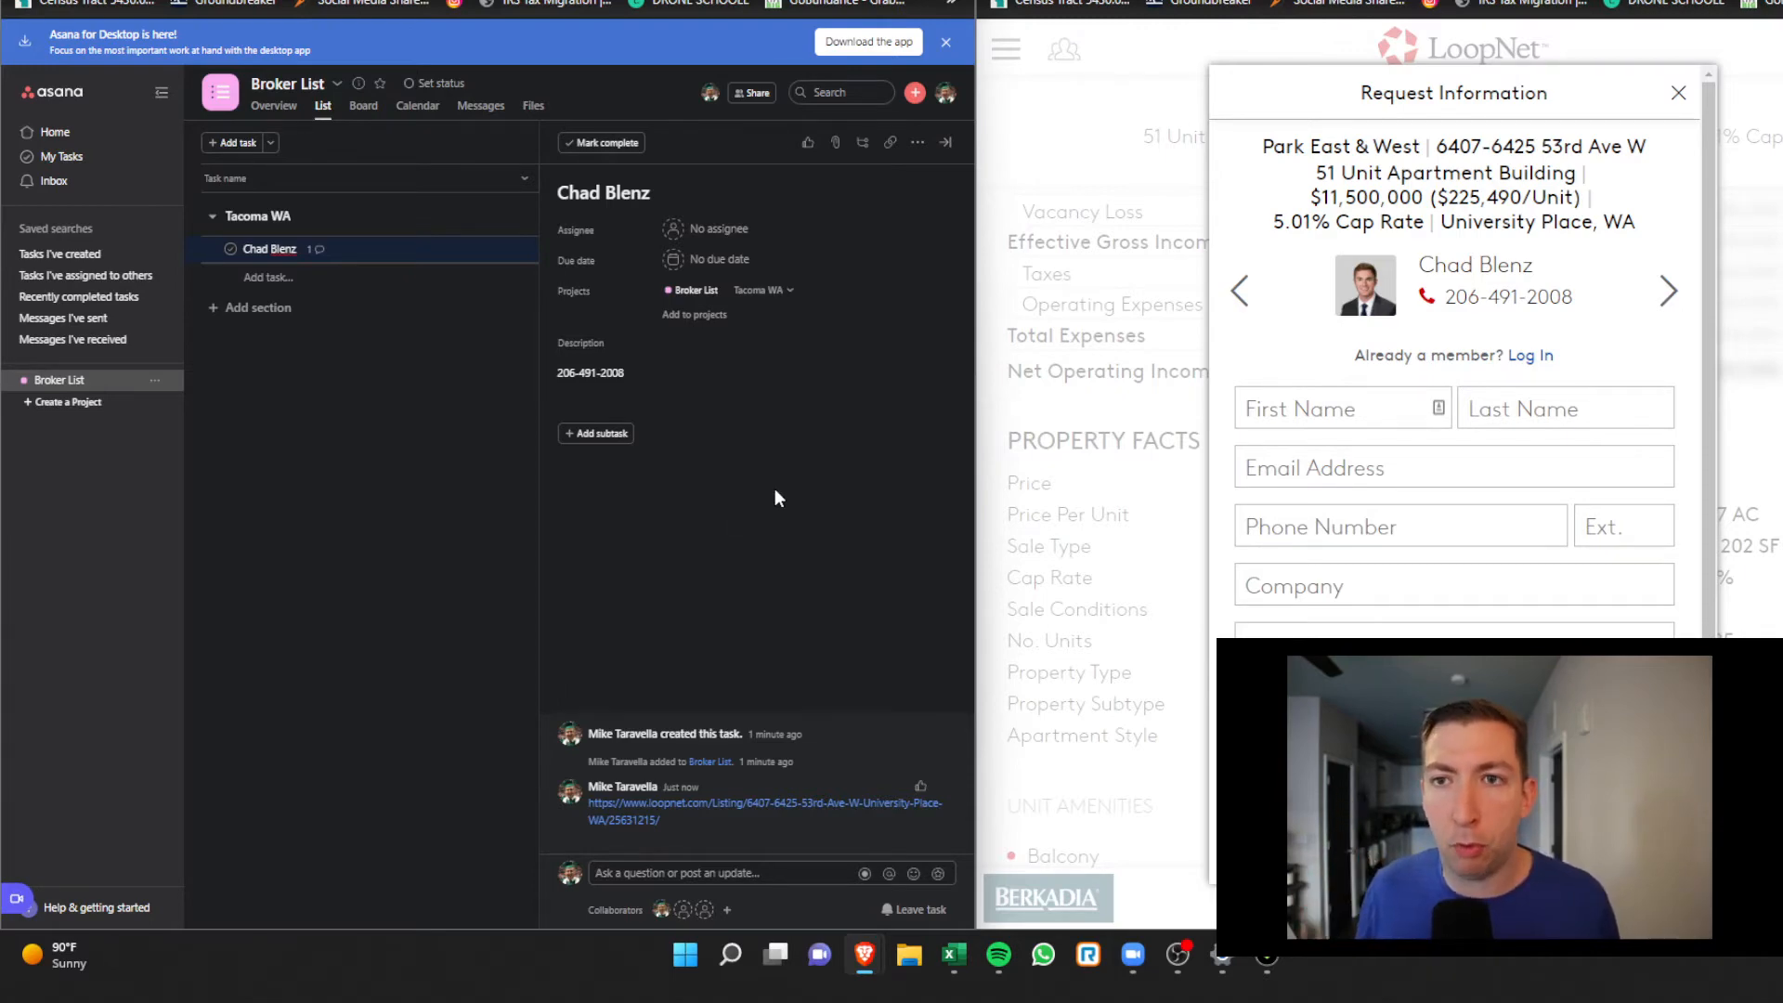
click(717, 230)
click(571, 260)
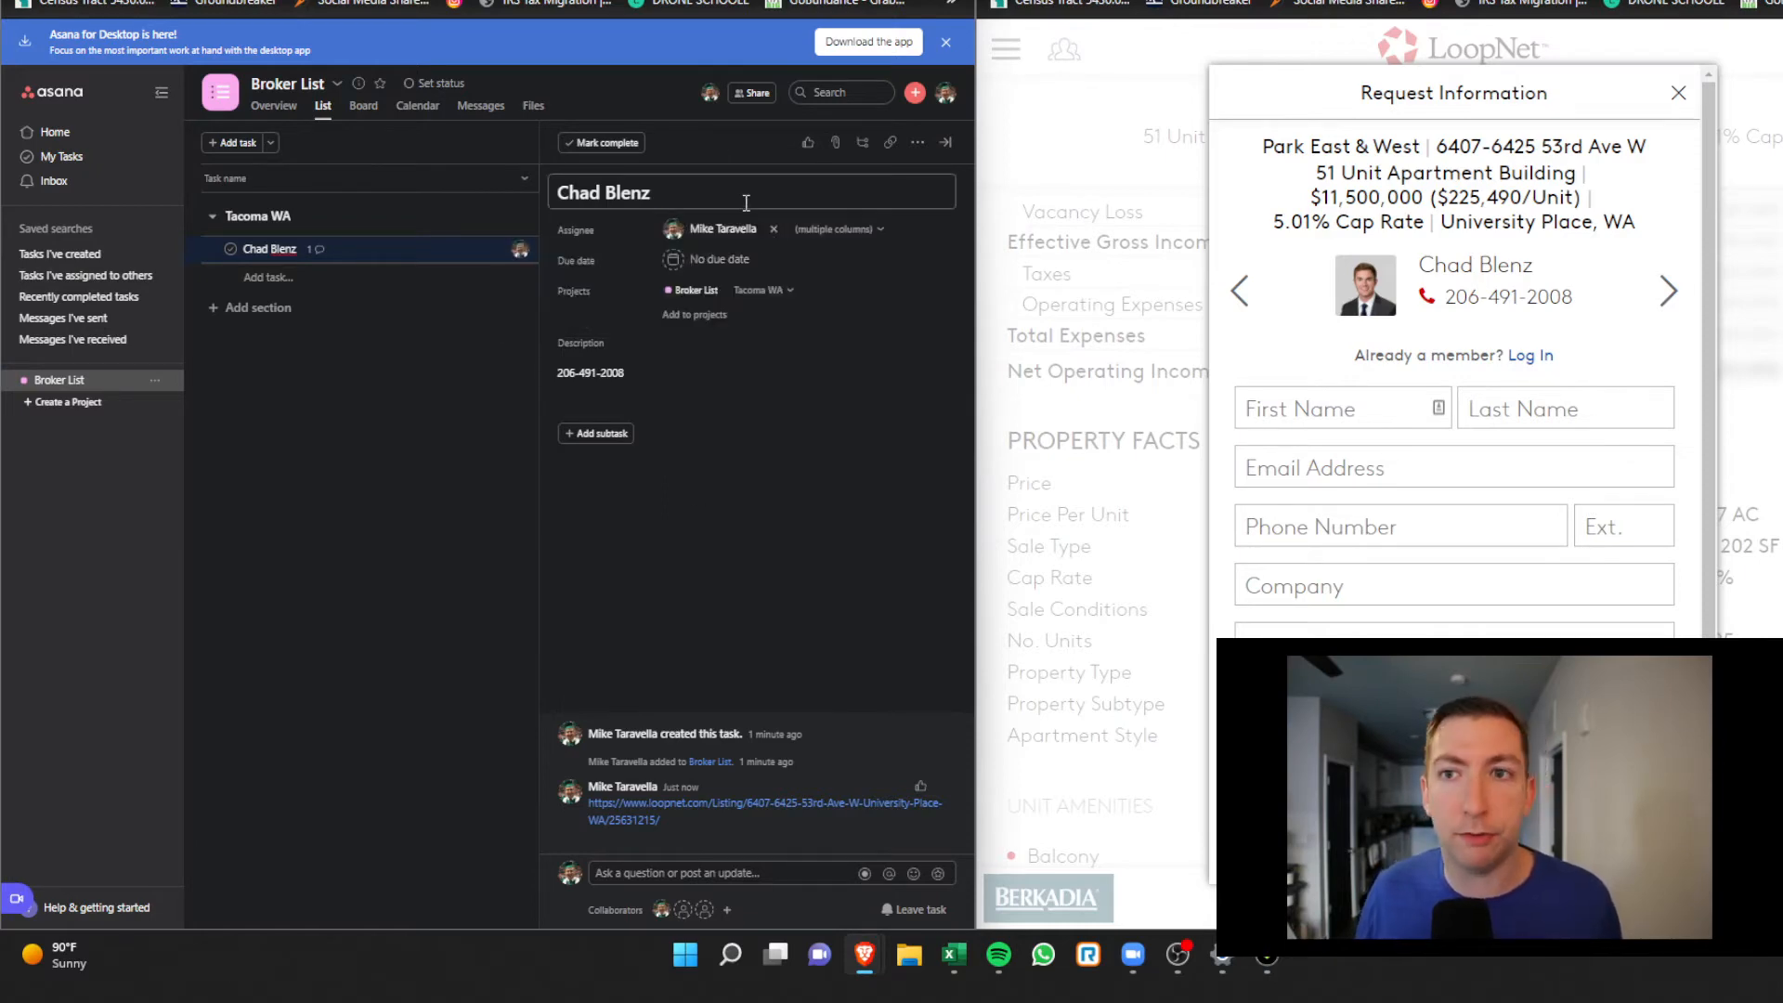
Keep the phone-number description and set the task's due date to today
click(660, 399)
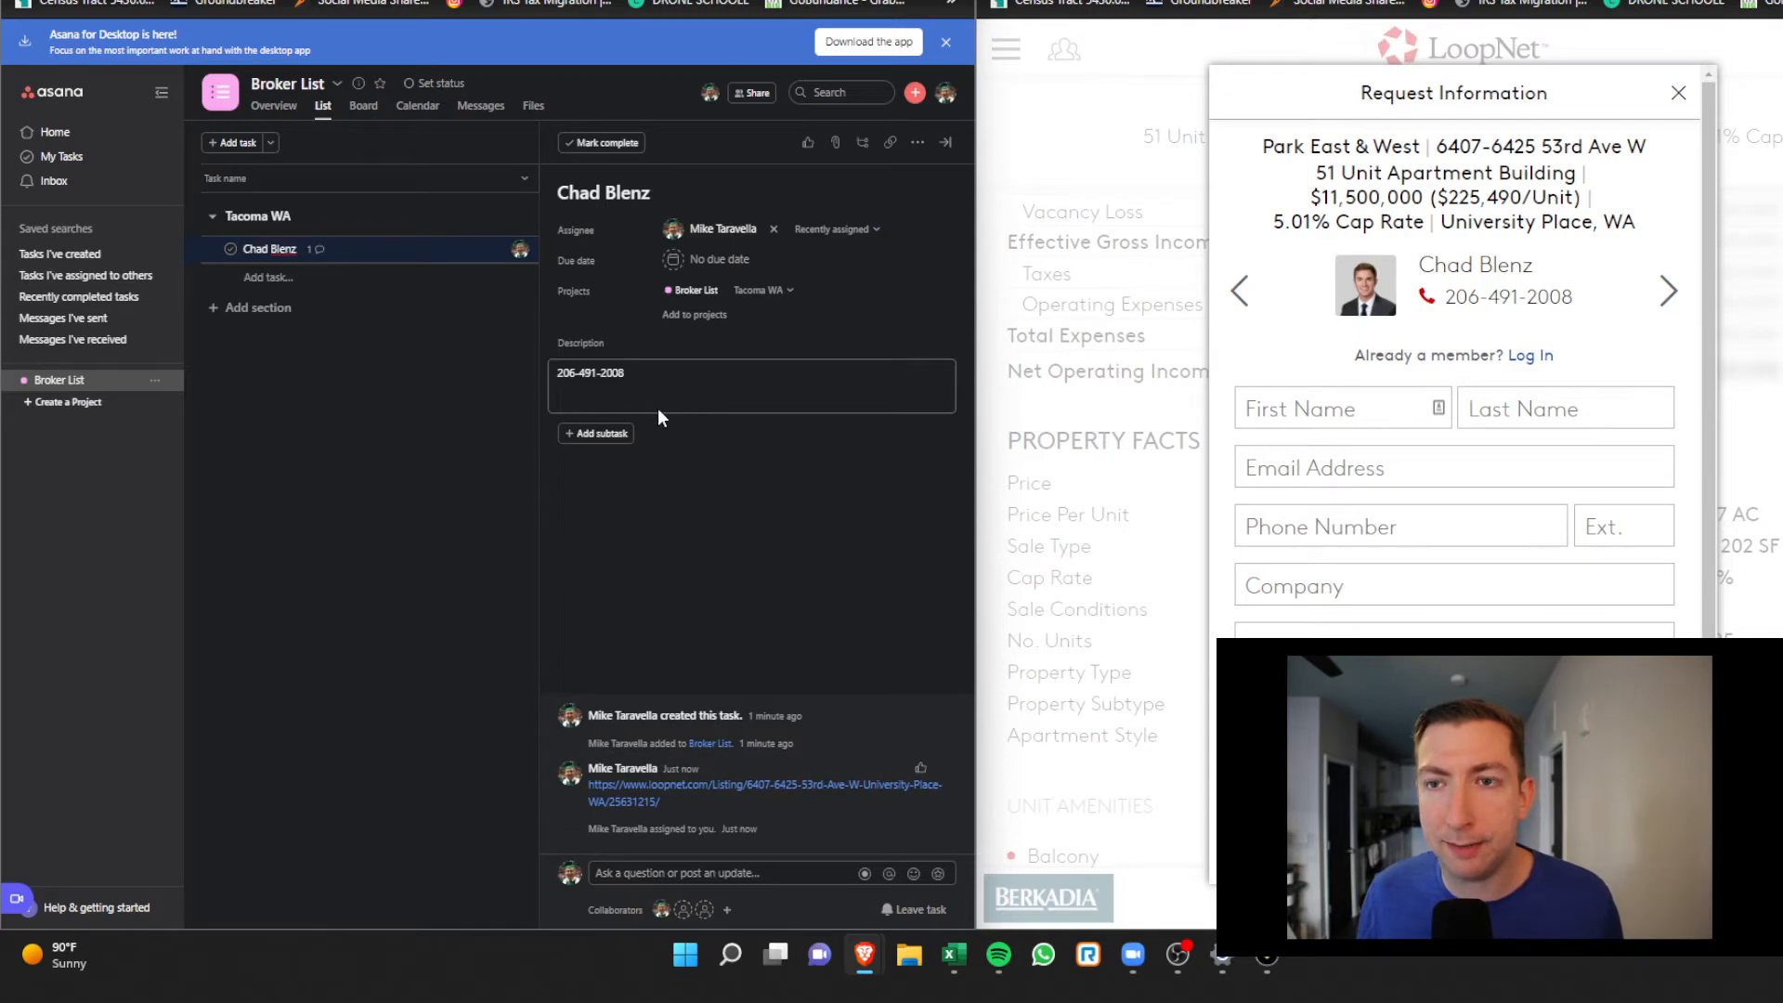
click(650, 329)
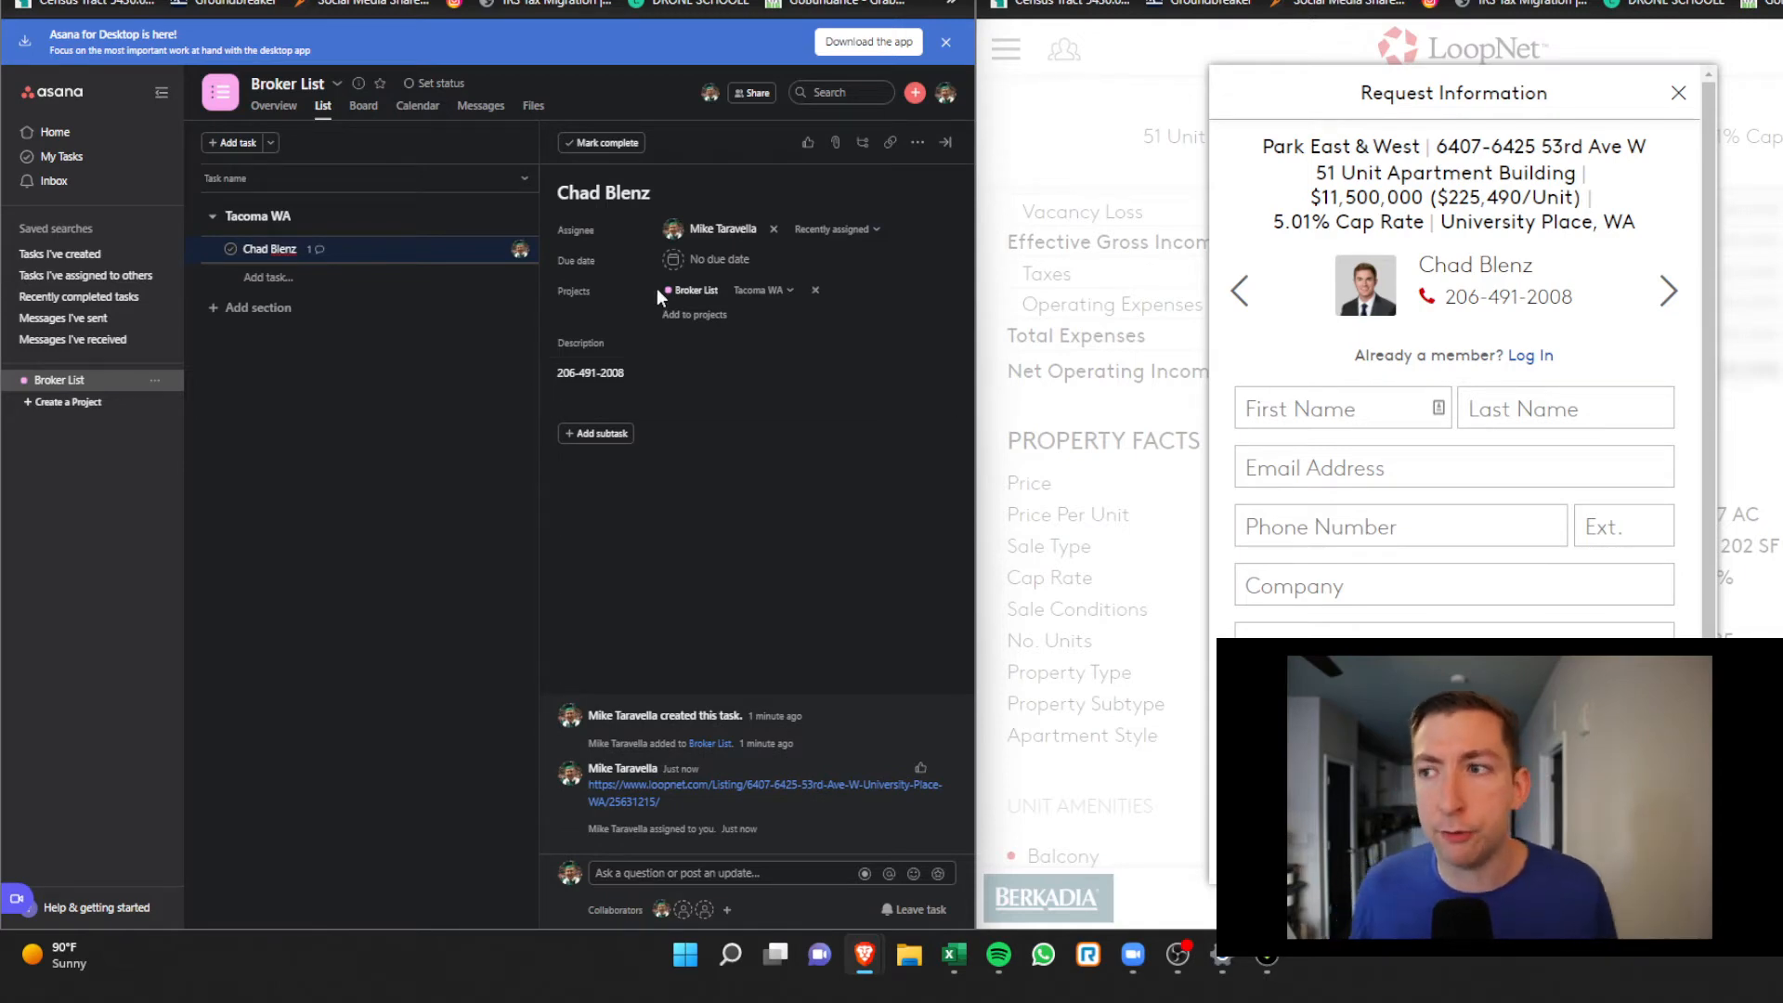
click(707, 260)
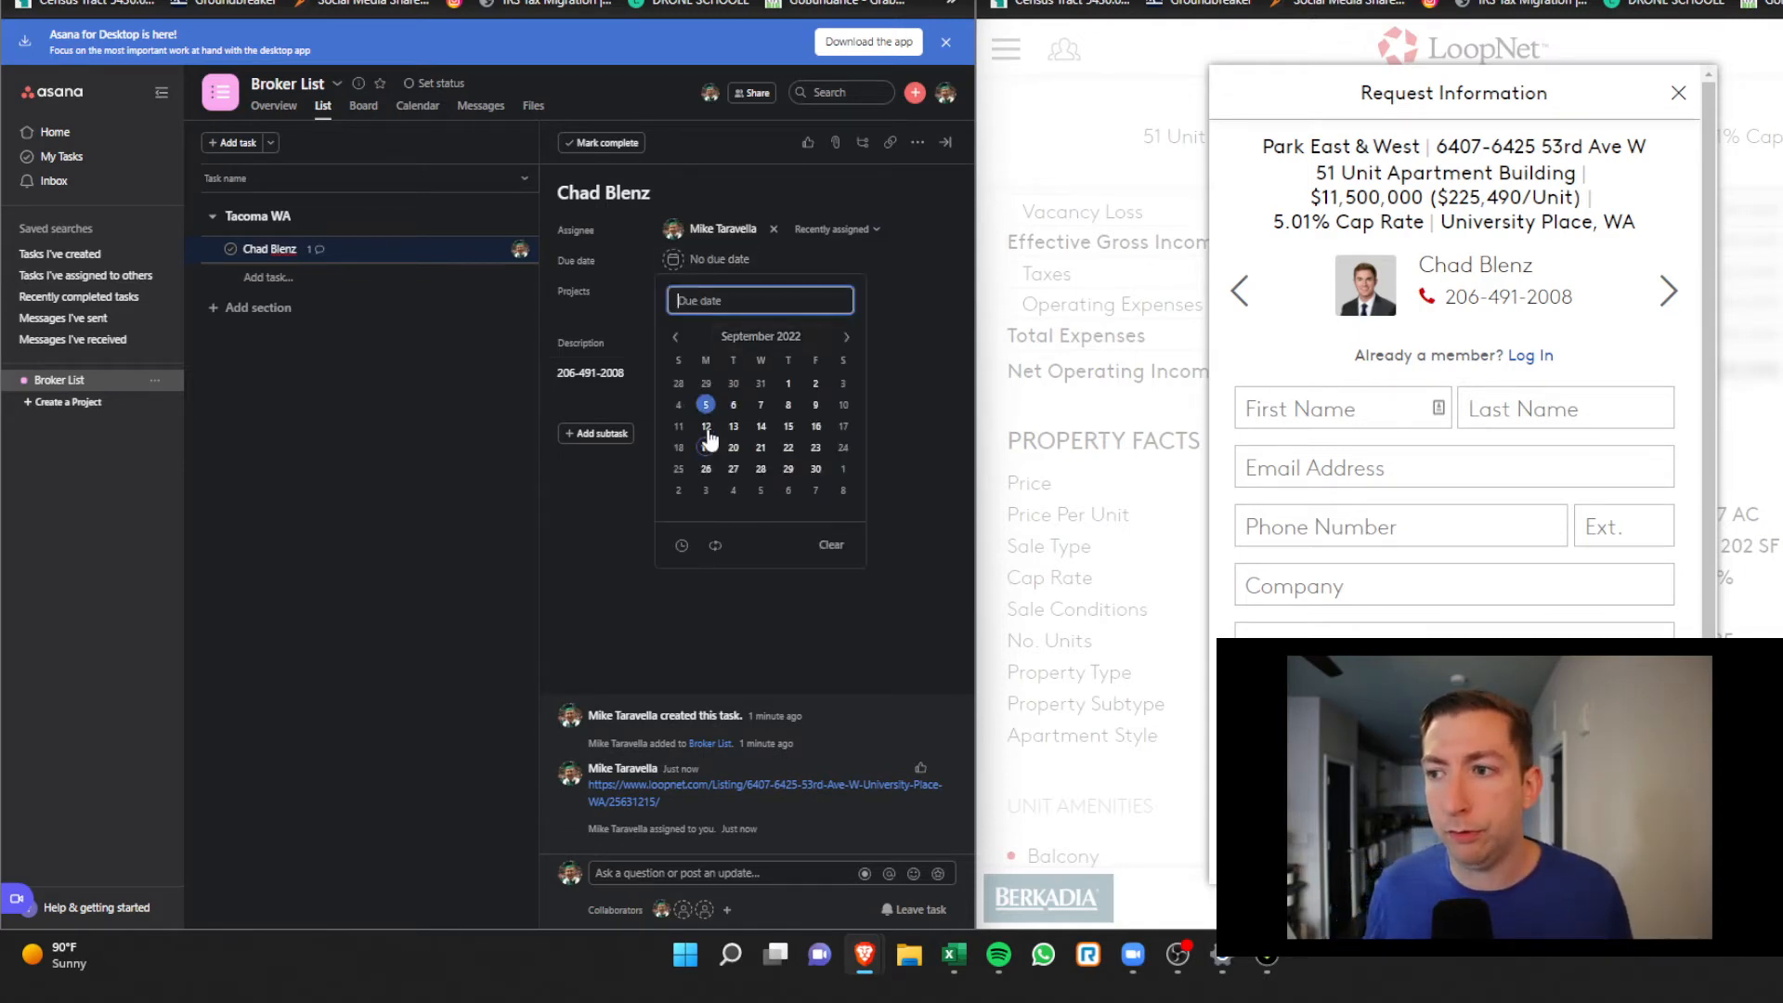
click(706, 426)
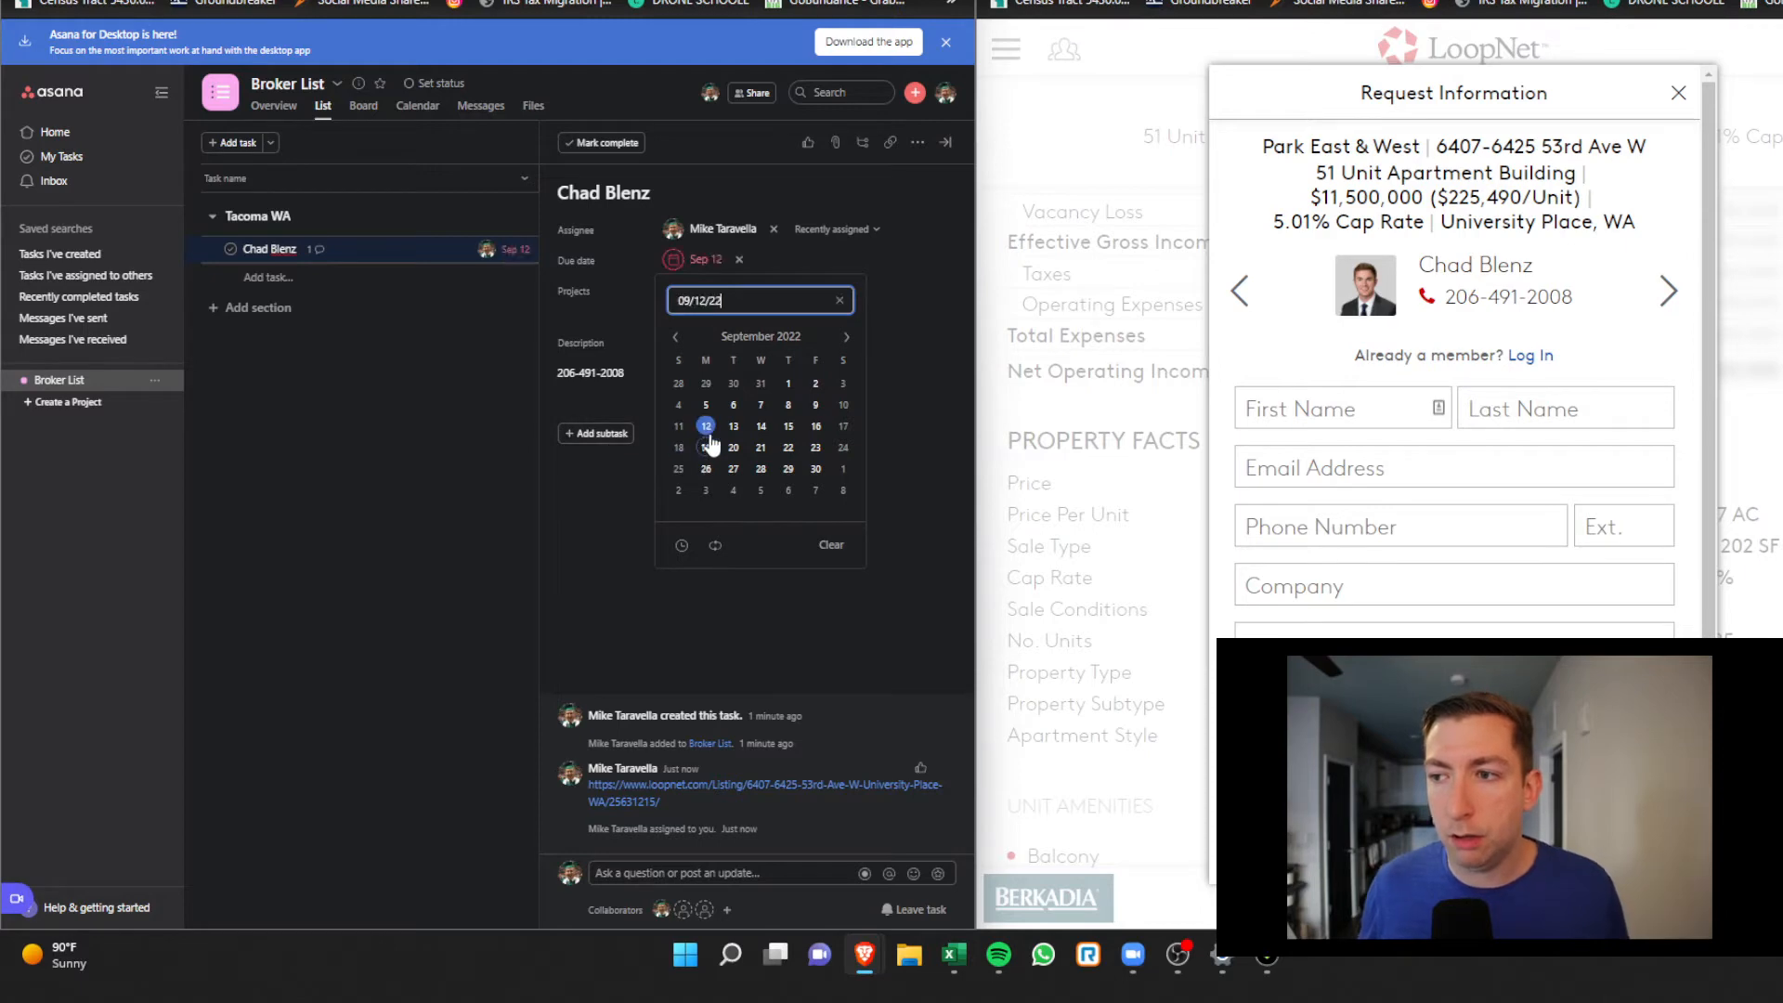
click(586, 492)
Make the task repeat periodically 21 days after completion, then mark it complete
click(725, 263)
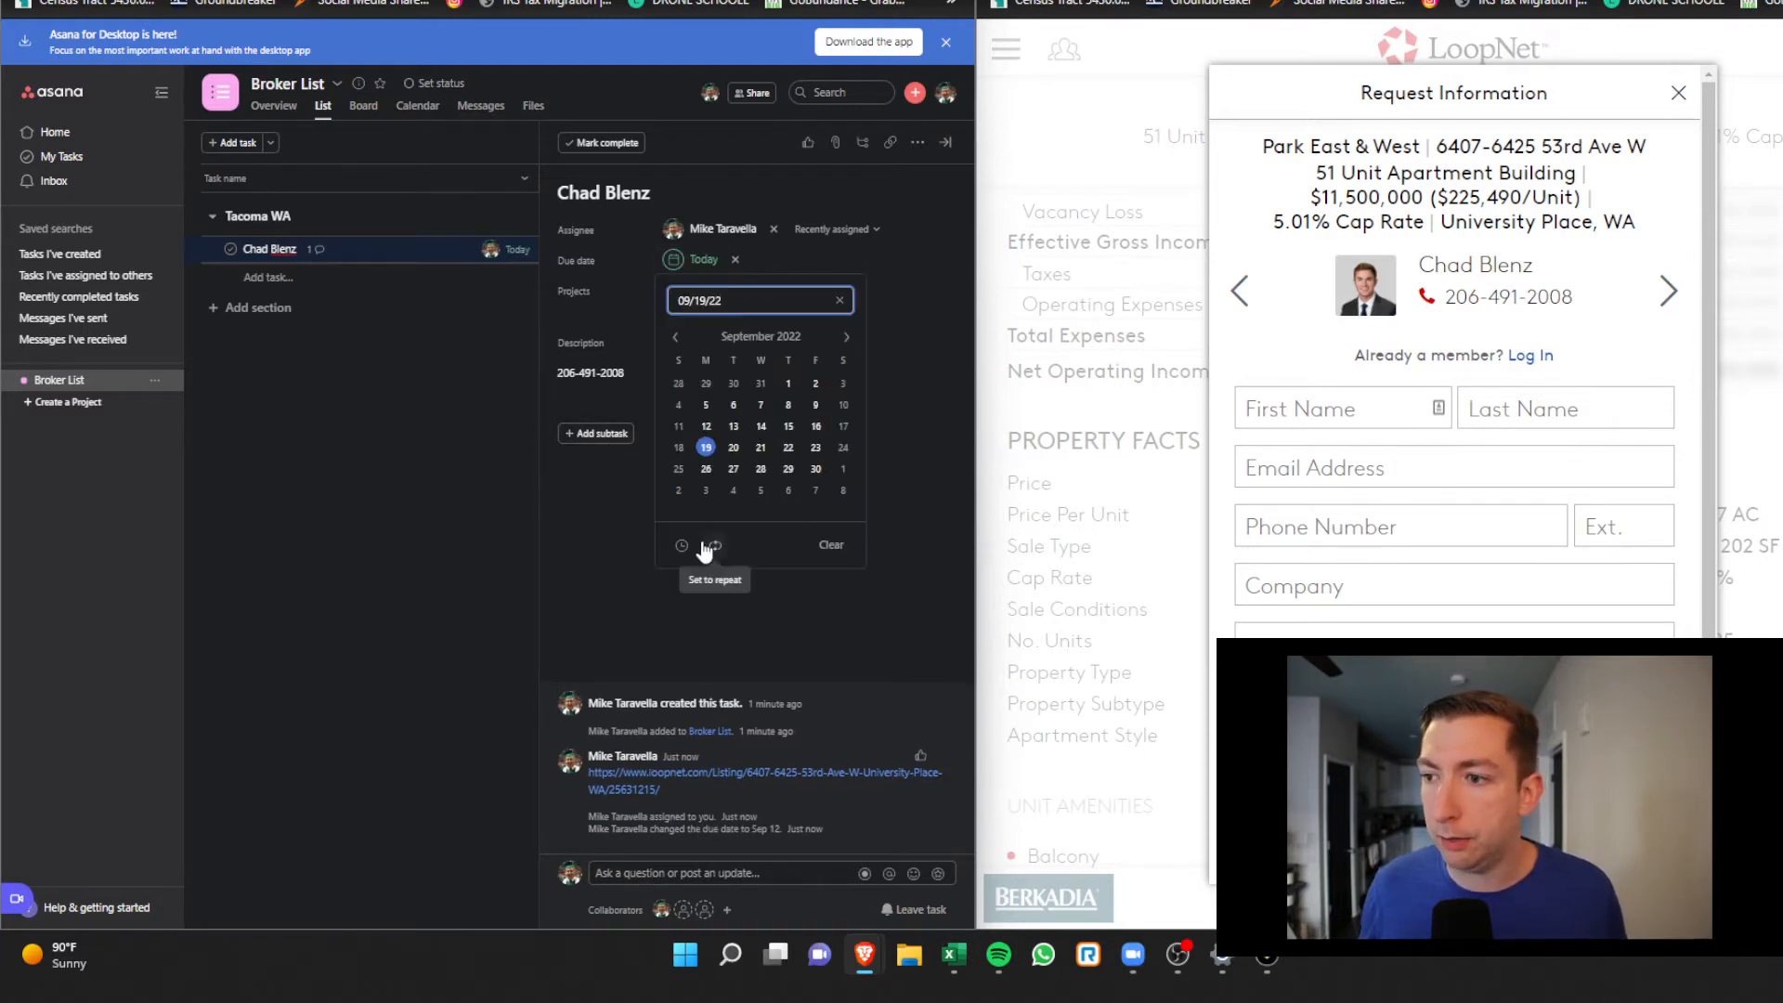
click(713, 550)
click(823, 536)
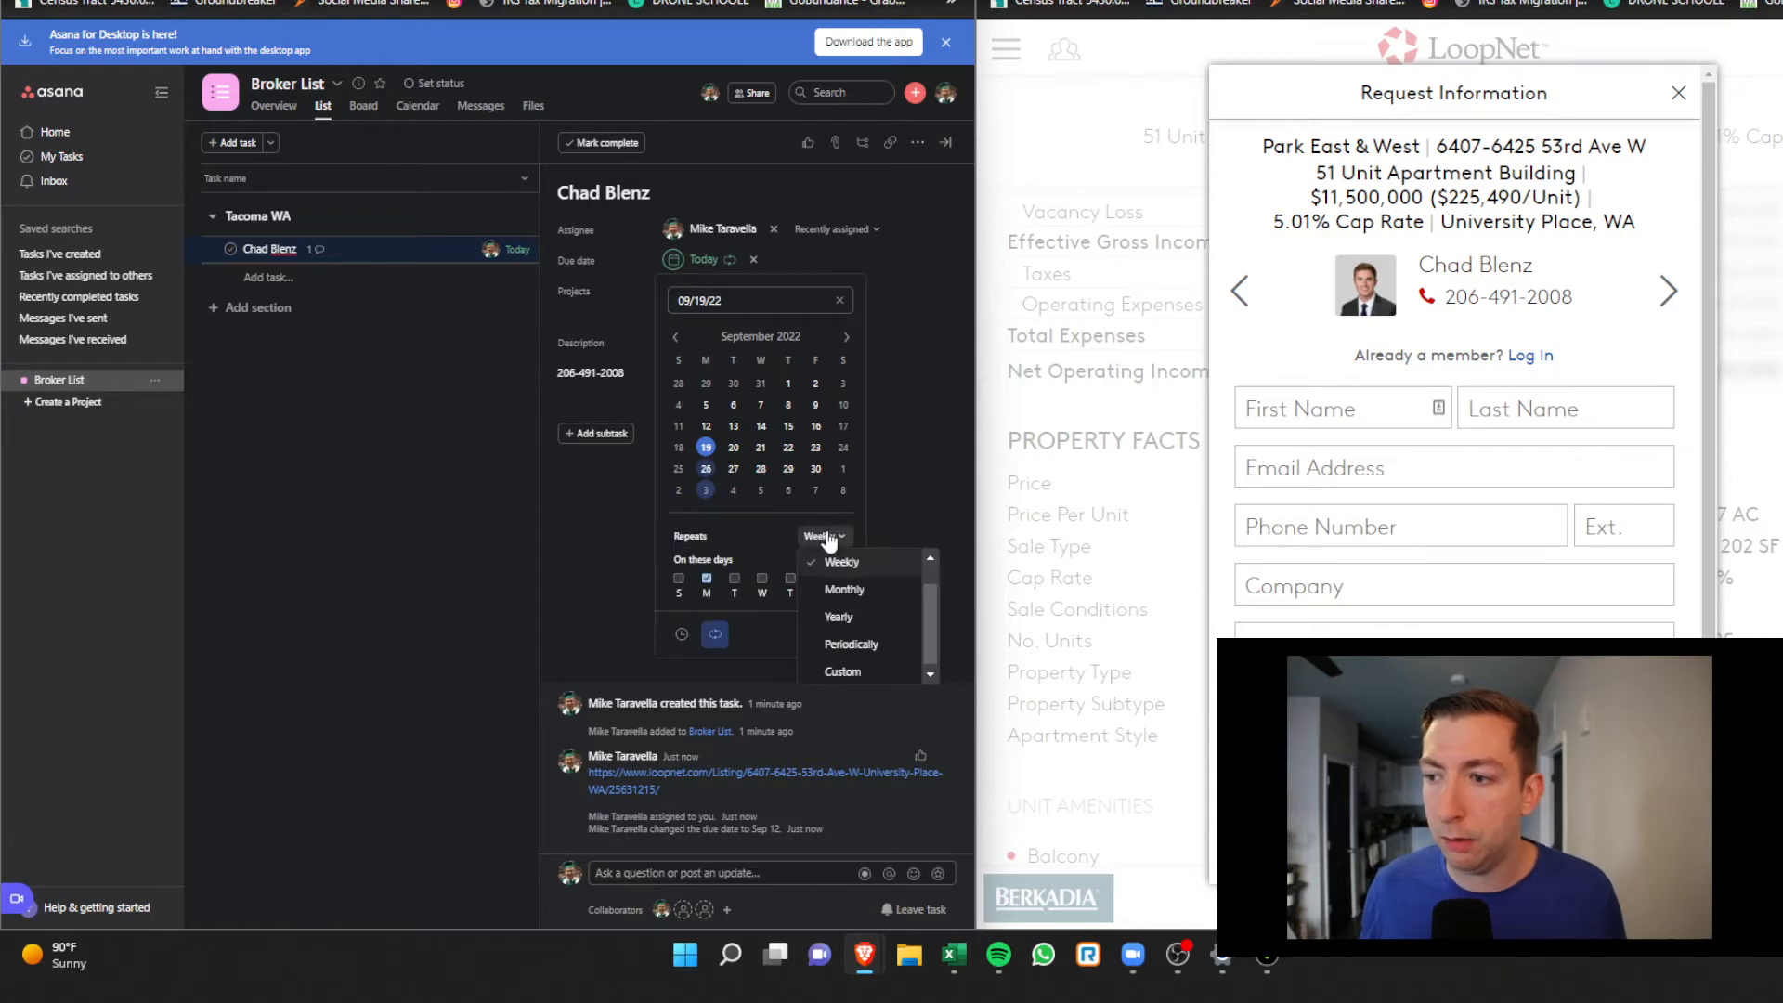
click(849, 643)
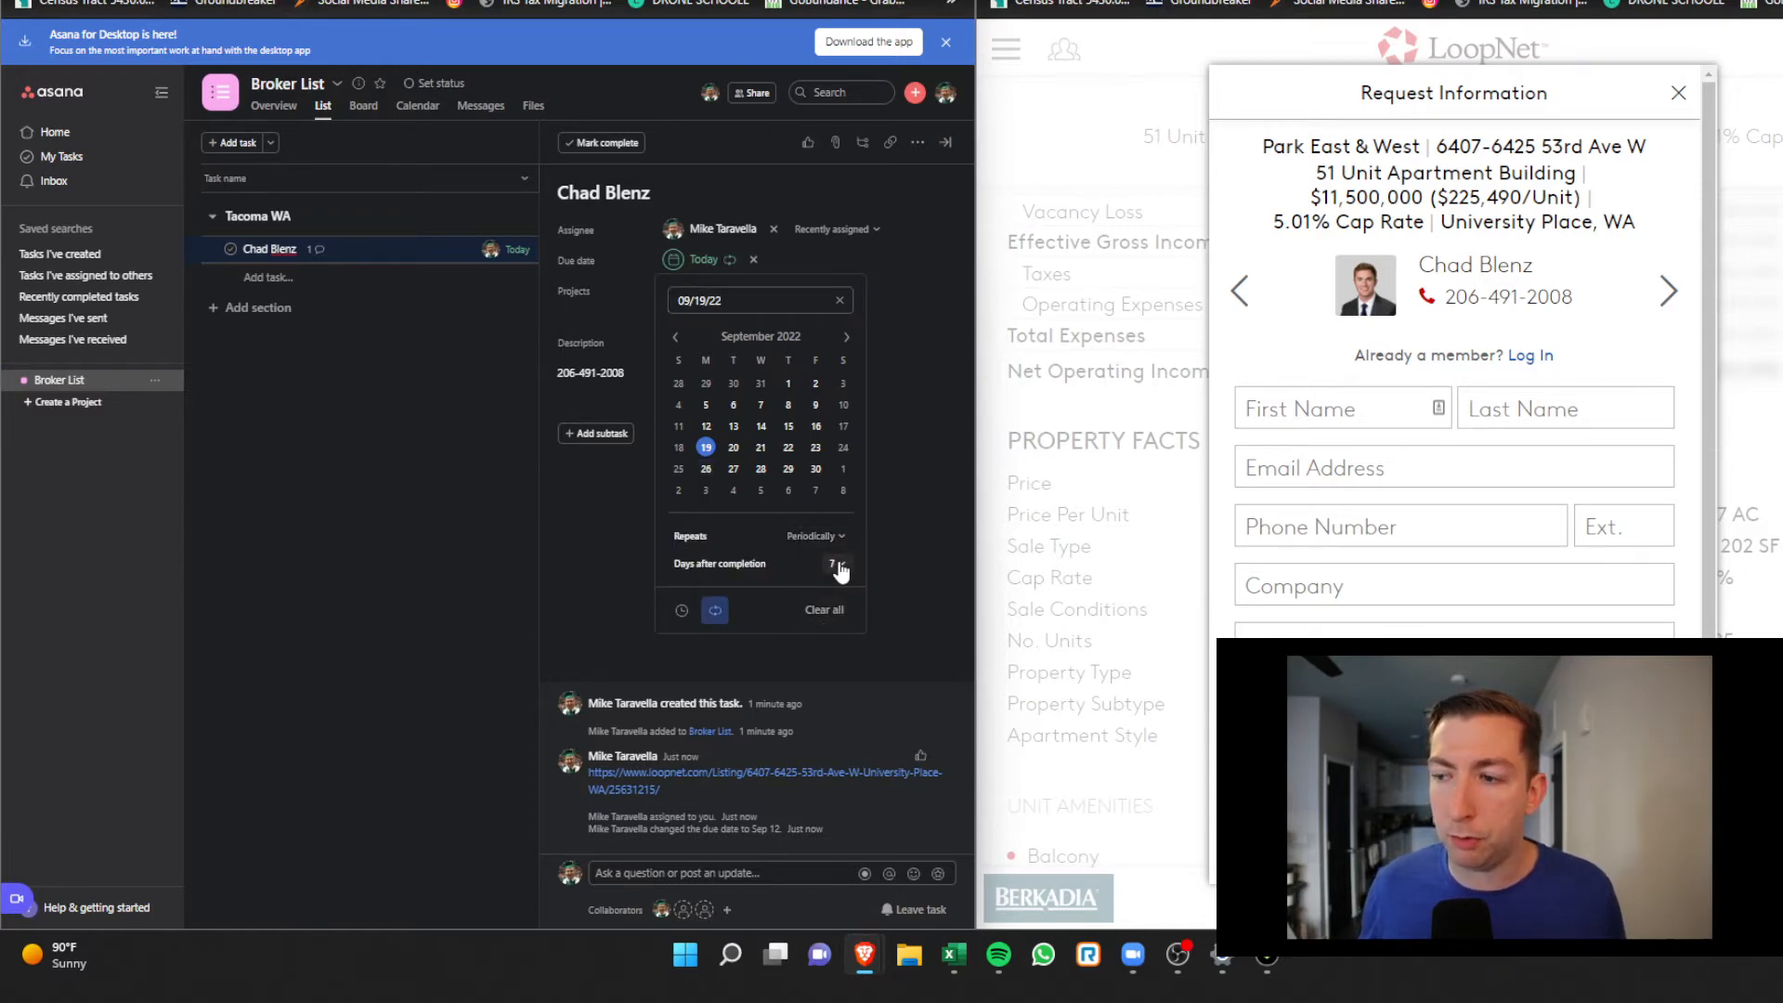
click(838, 565)
scroll(893, 661, down, 4)
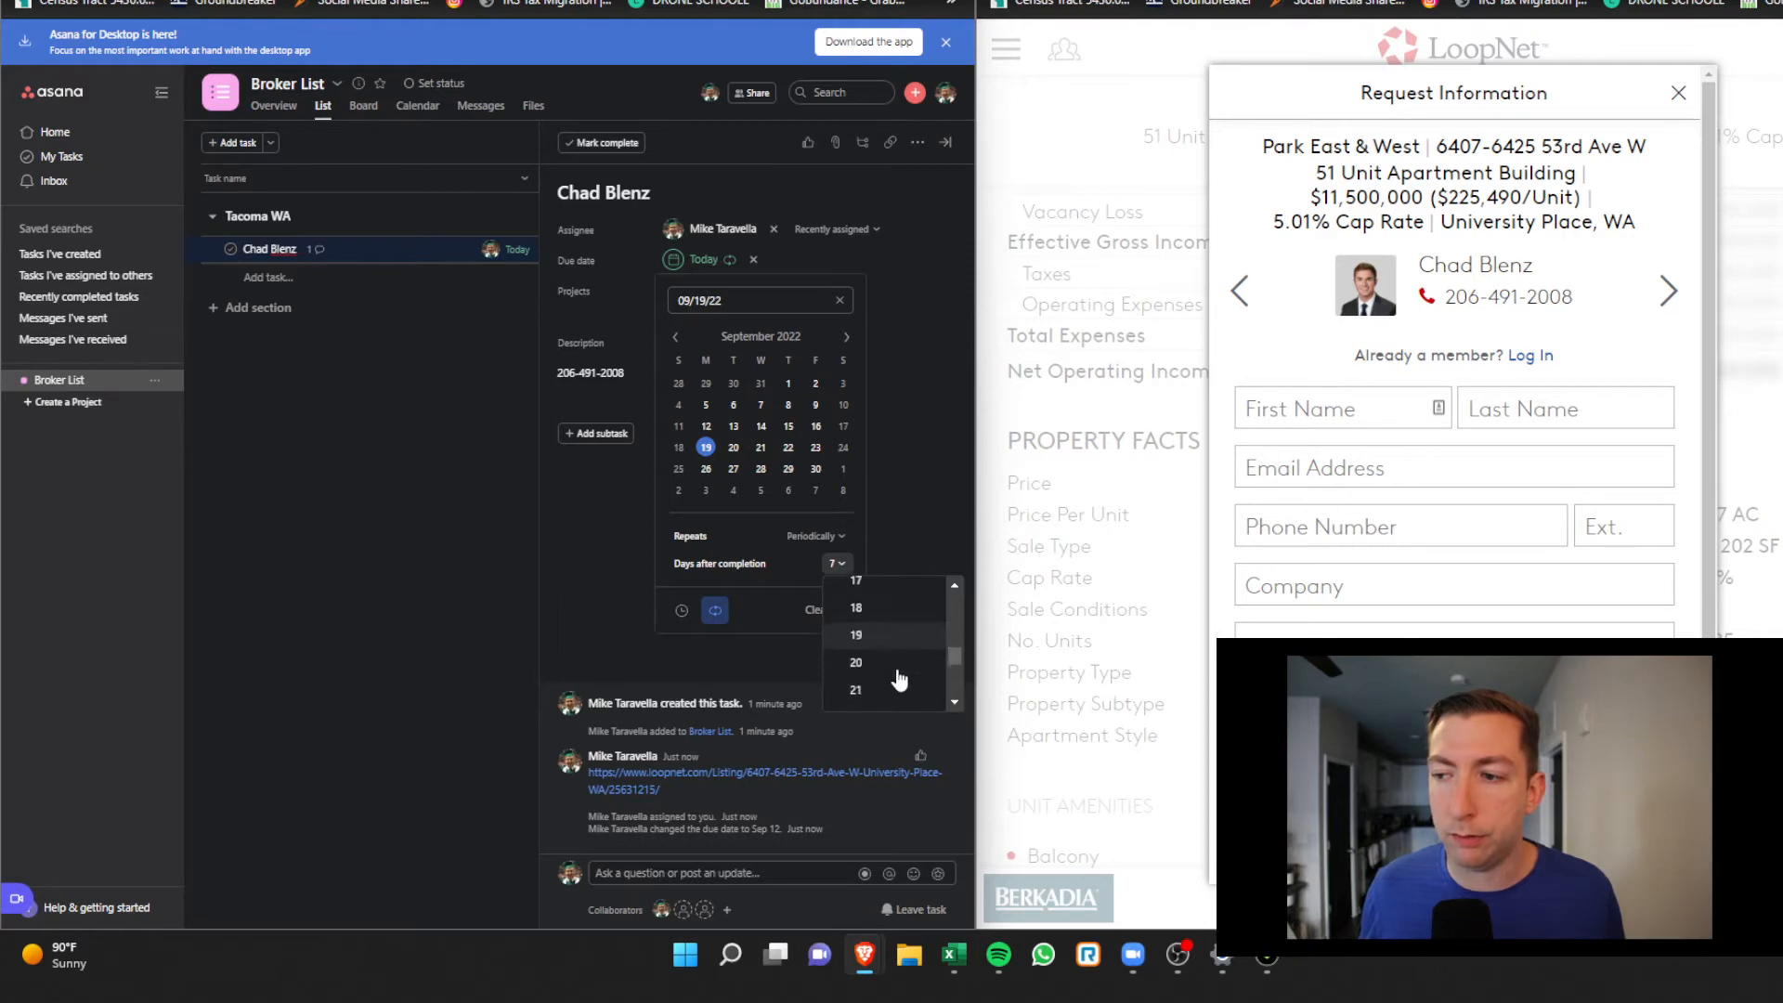
click(891, 672)
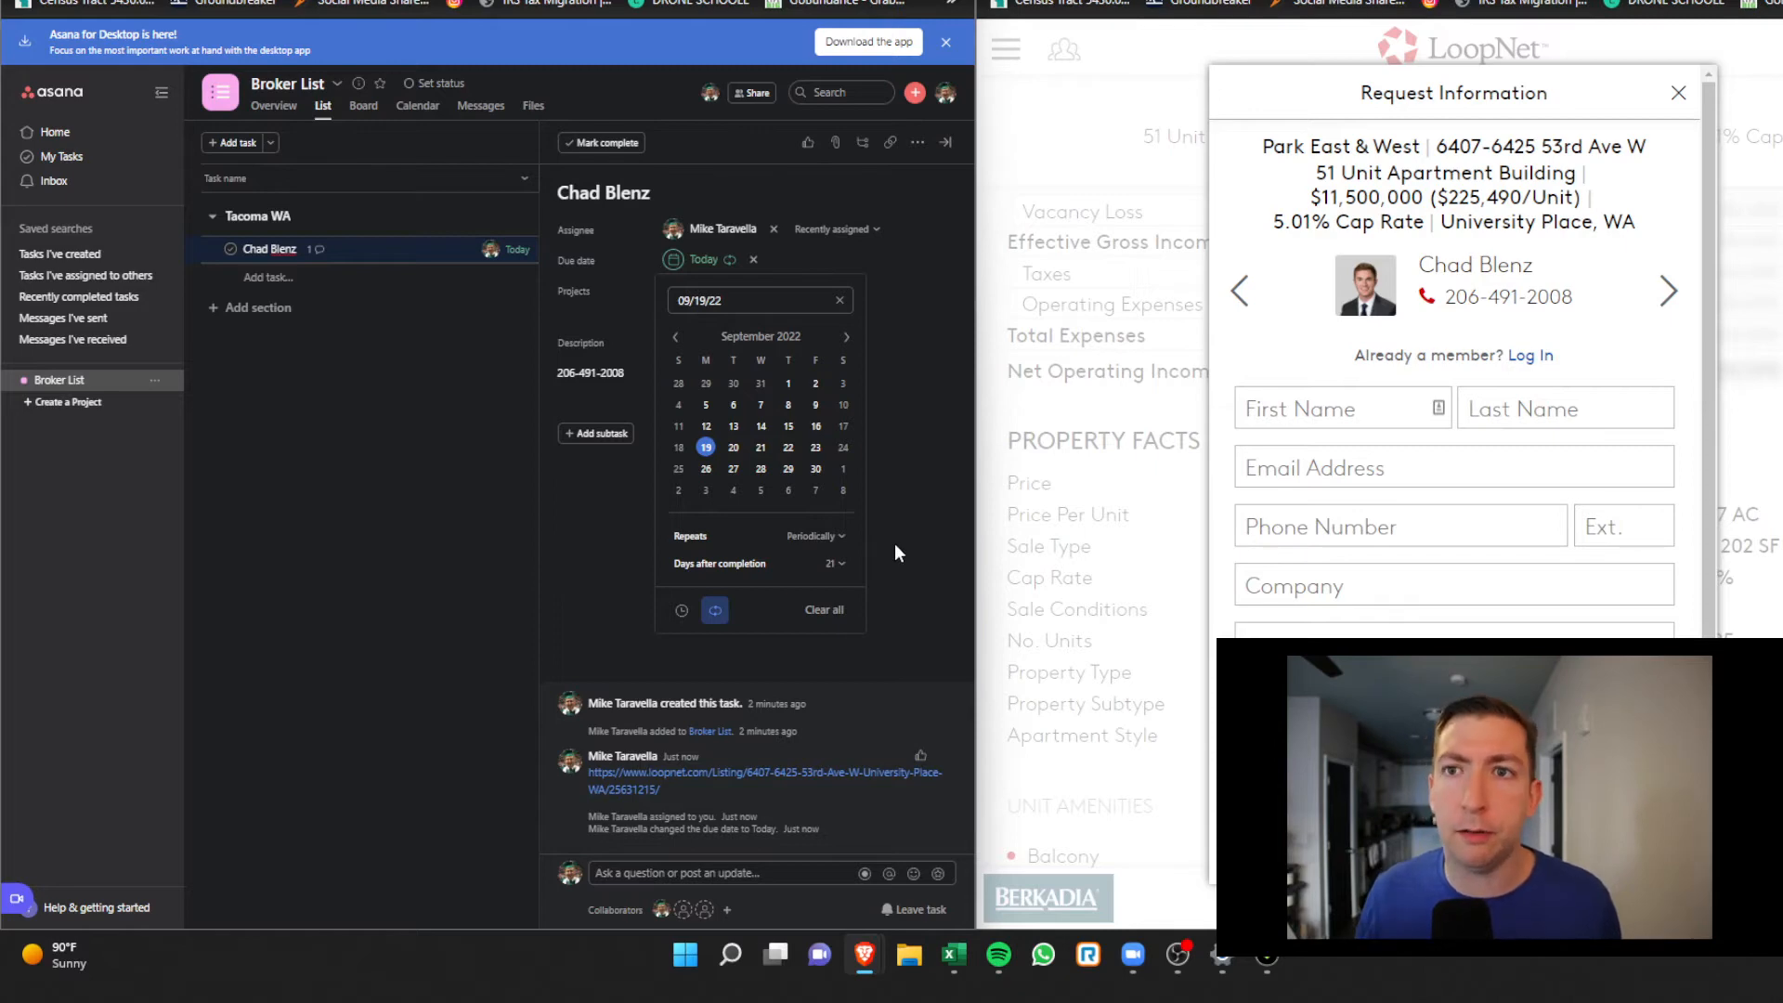
click(895, 545)
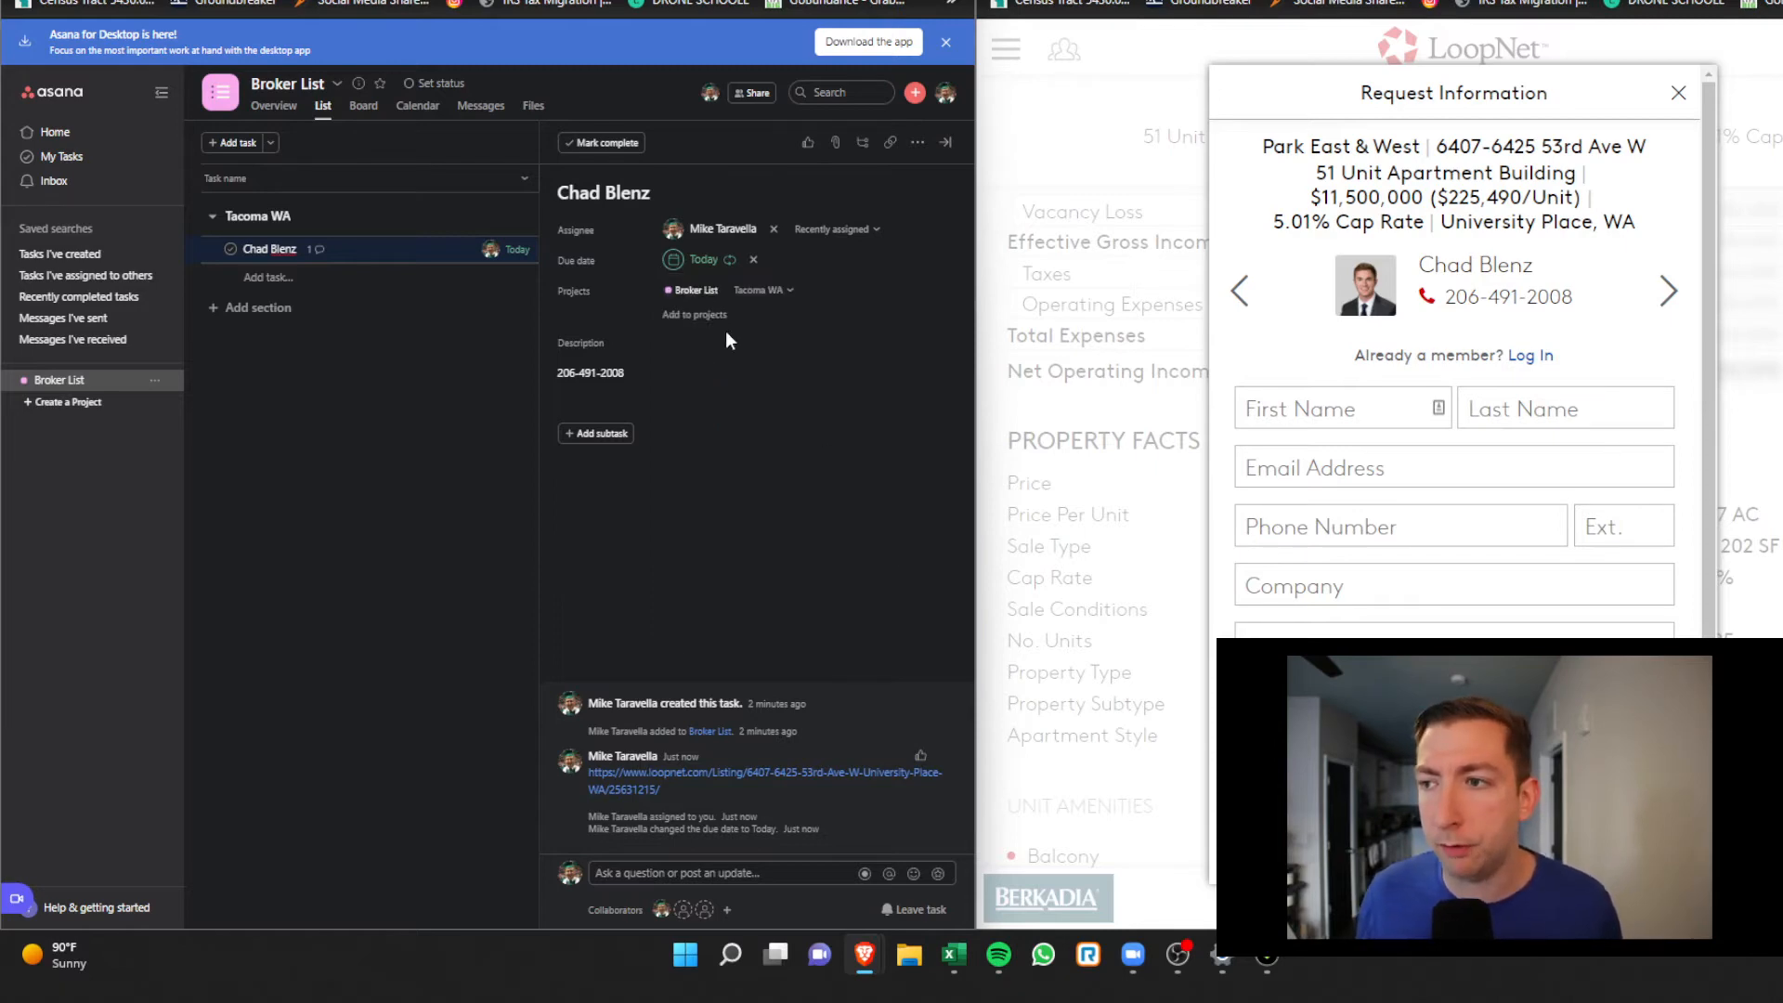
click(610, 144)
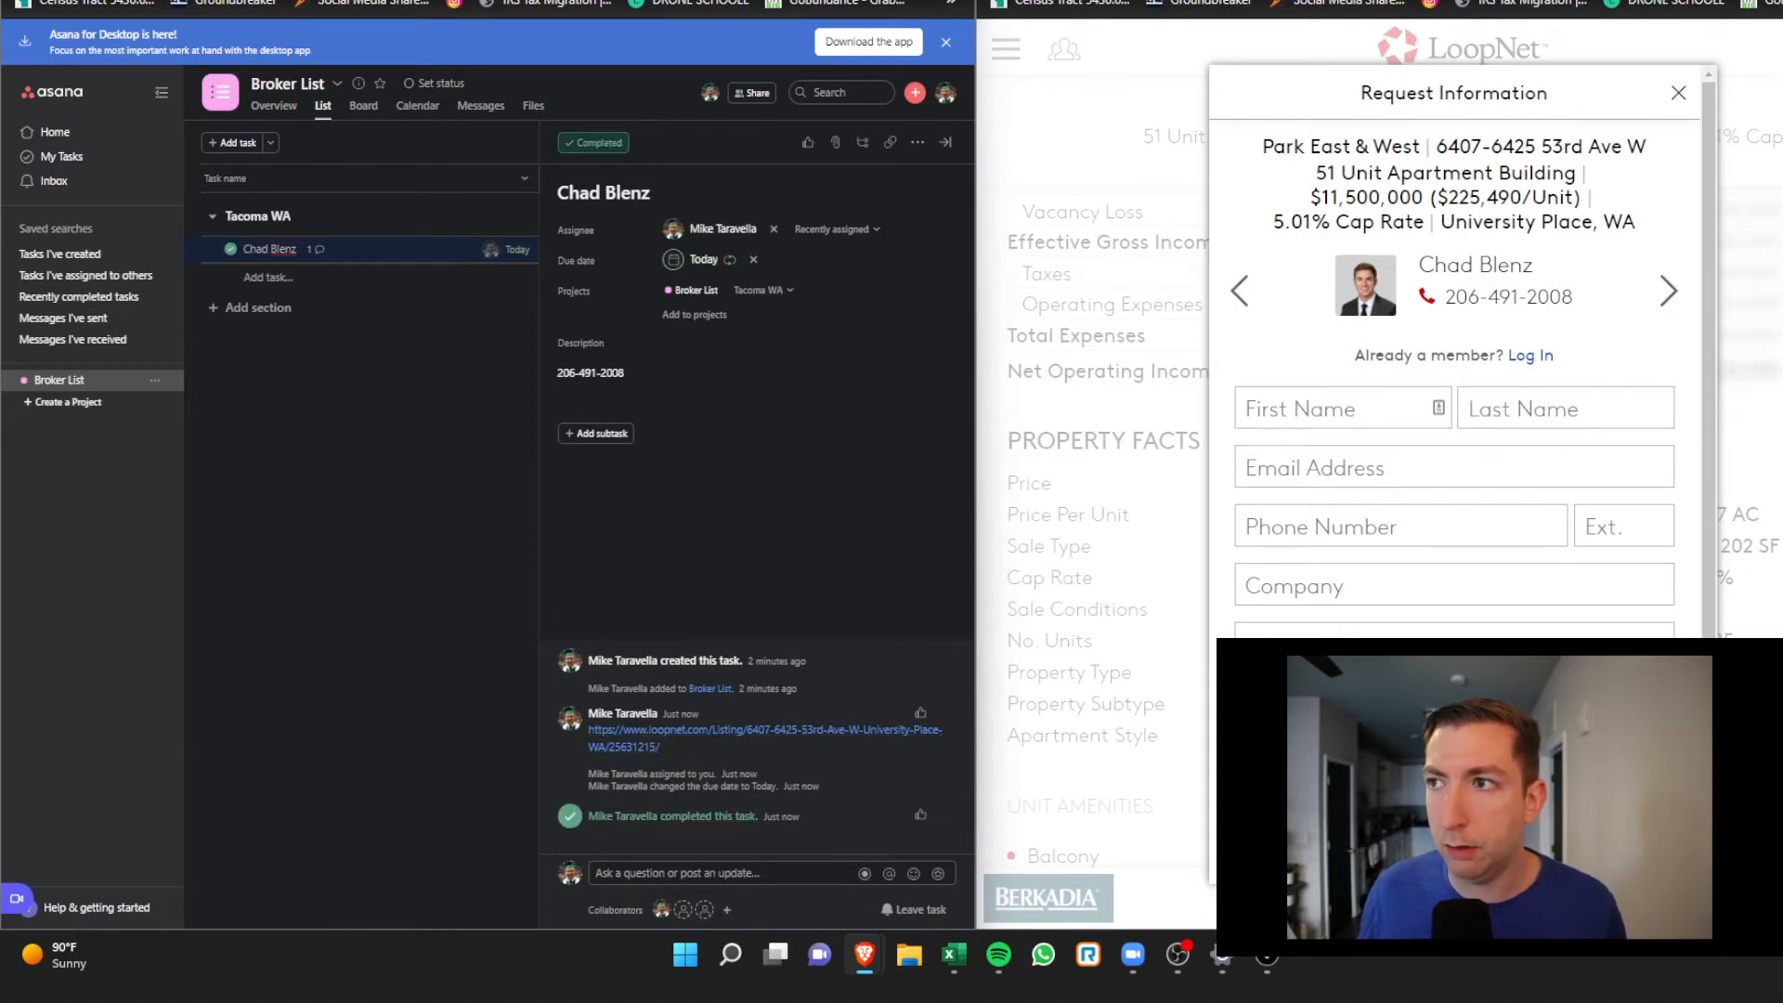
Maximize Asana and open the newly spawned repeat of the broker task, due Oct 10
key(super+Up)
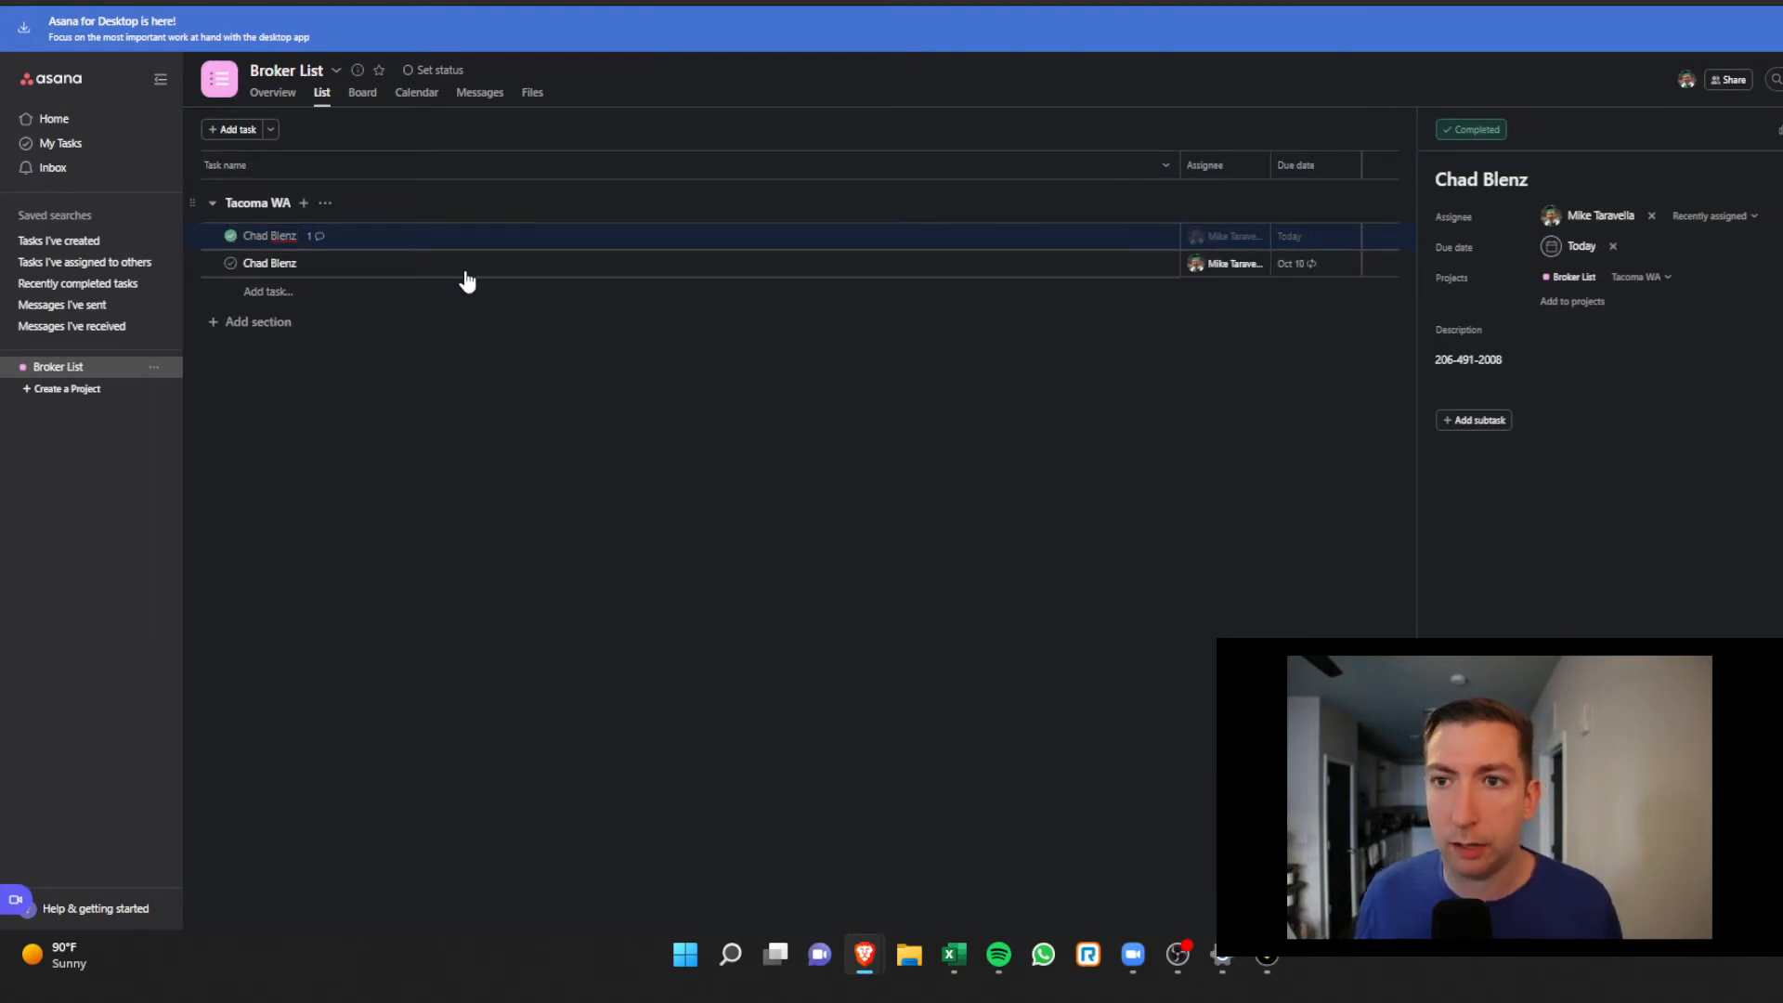
click(347, 266)
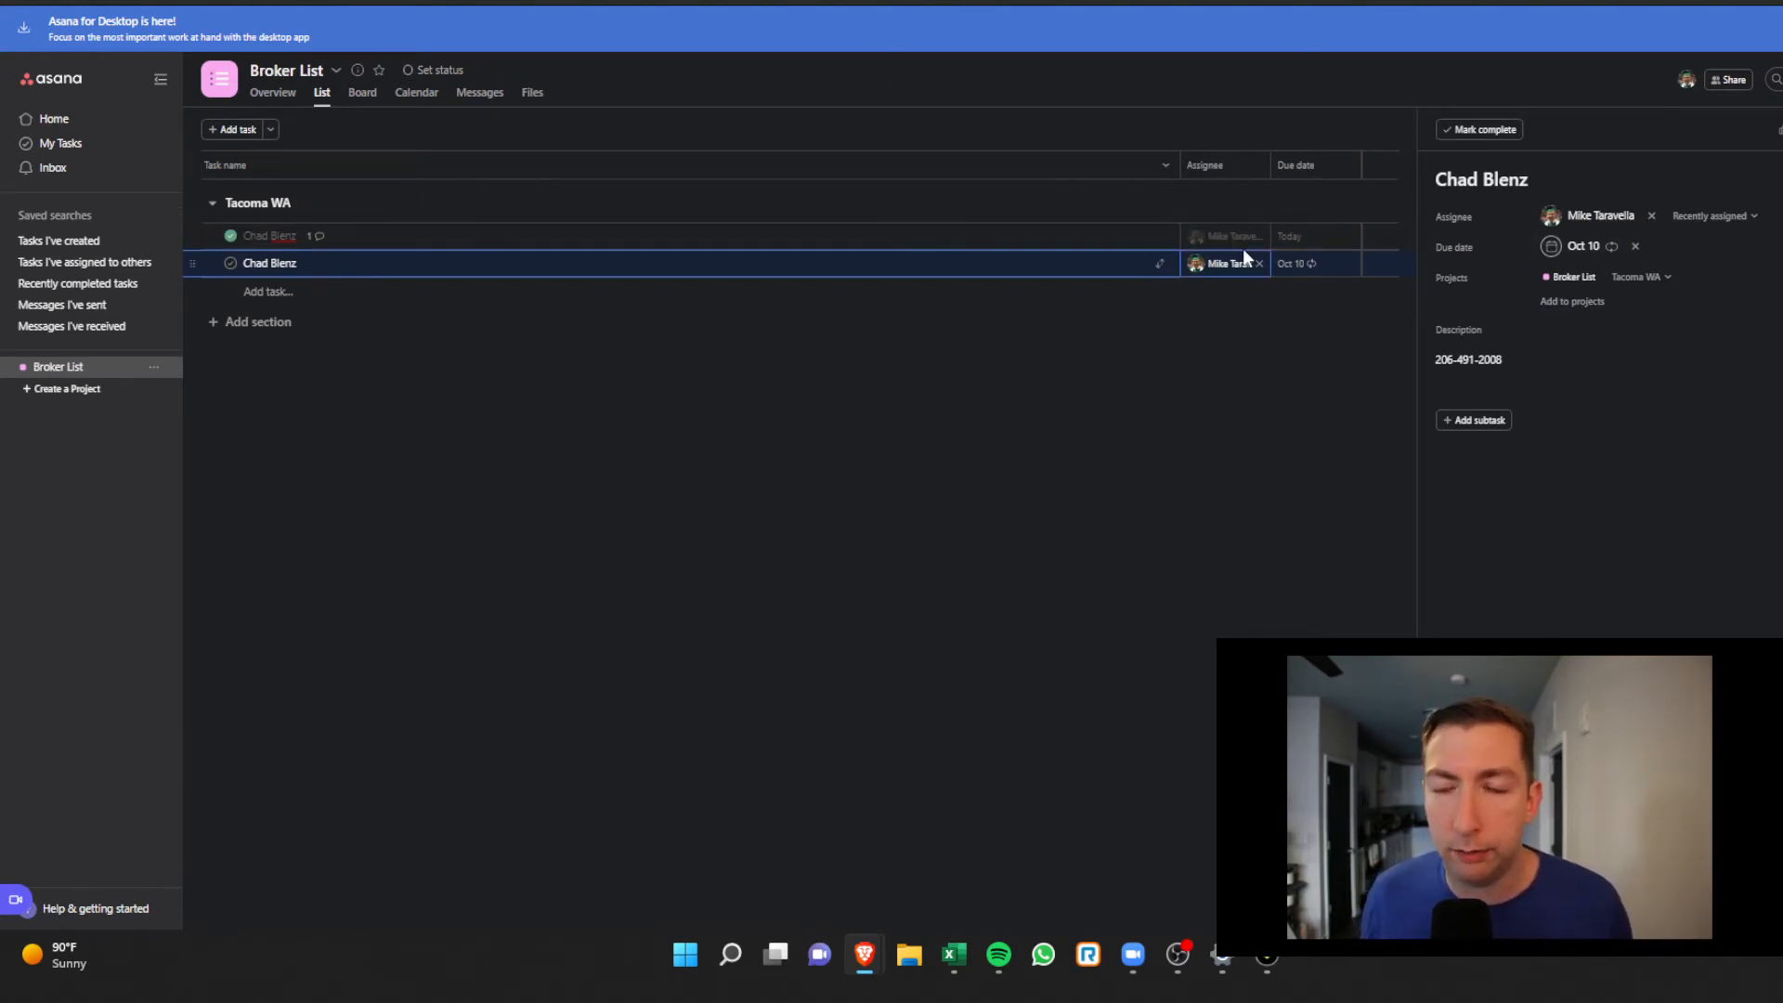
mouse_move(1245, 247)
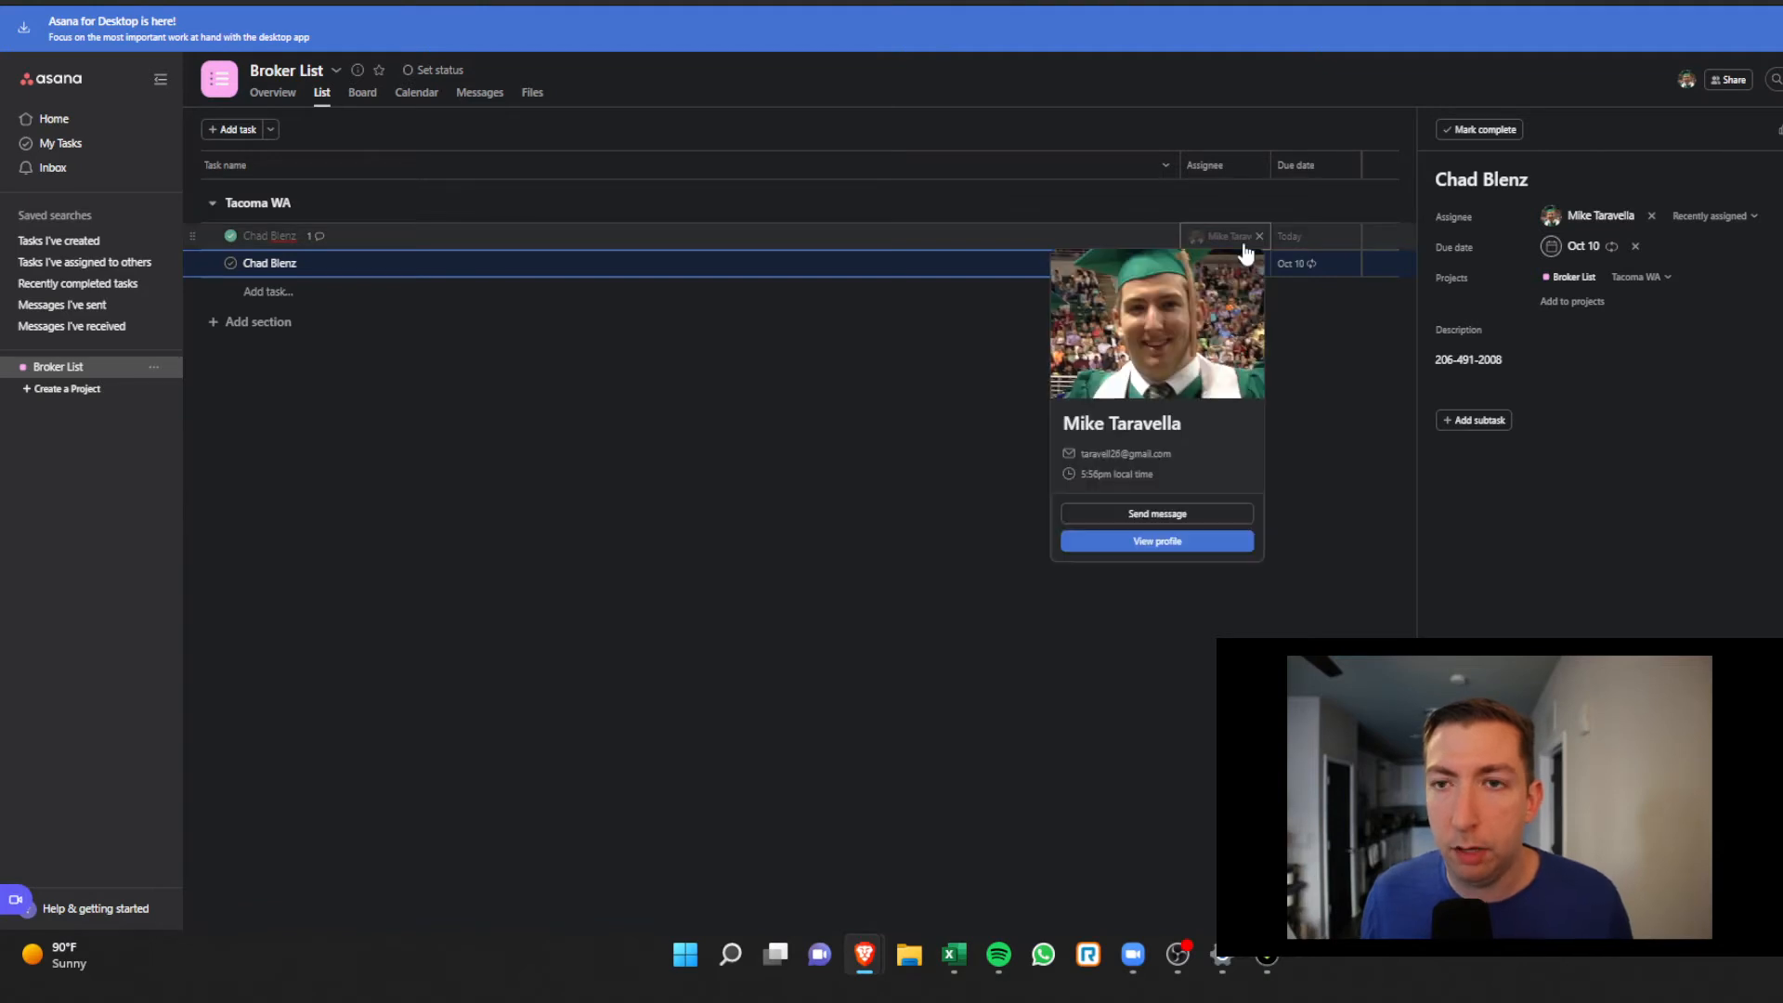
Clear the broker task's due date and add a 'call' subtask due 09/19/22
click(1636, 247)
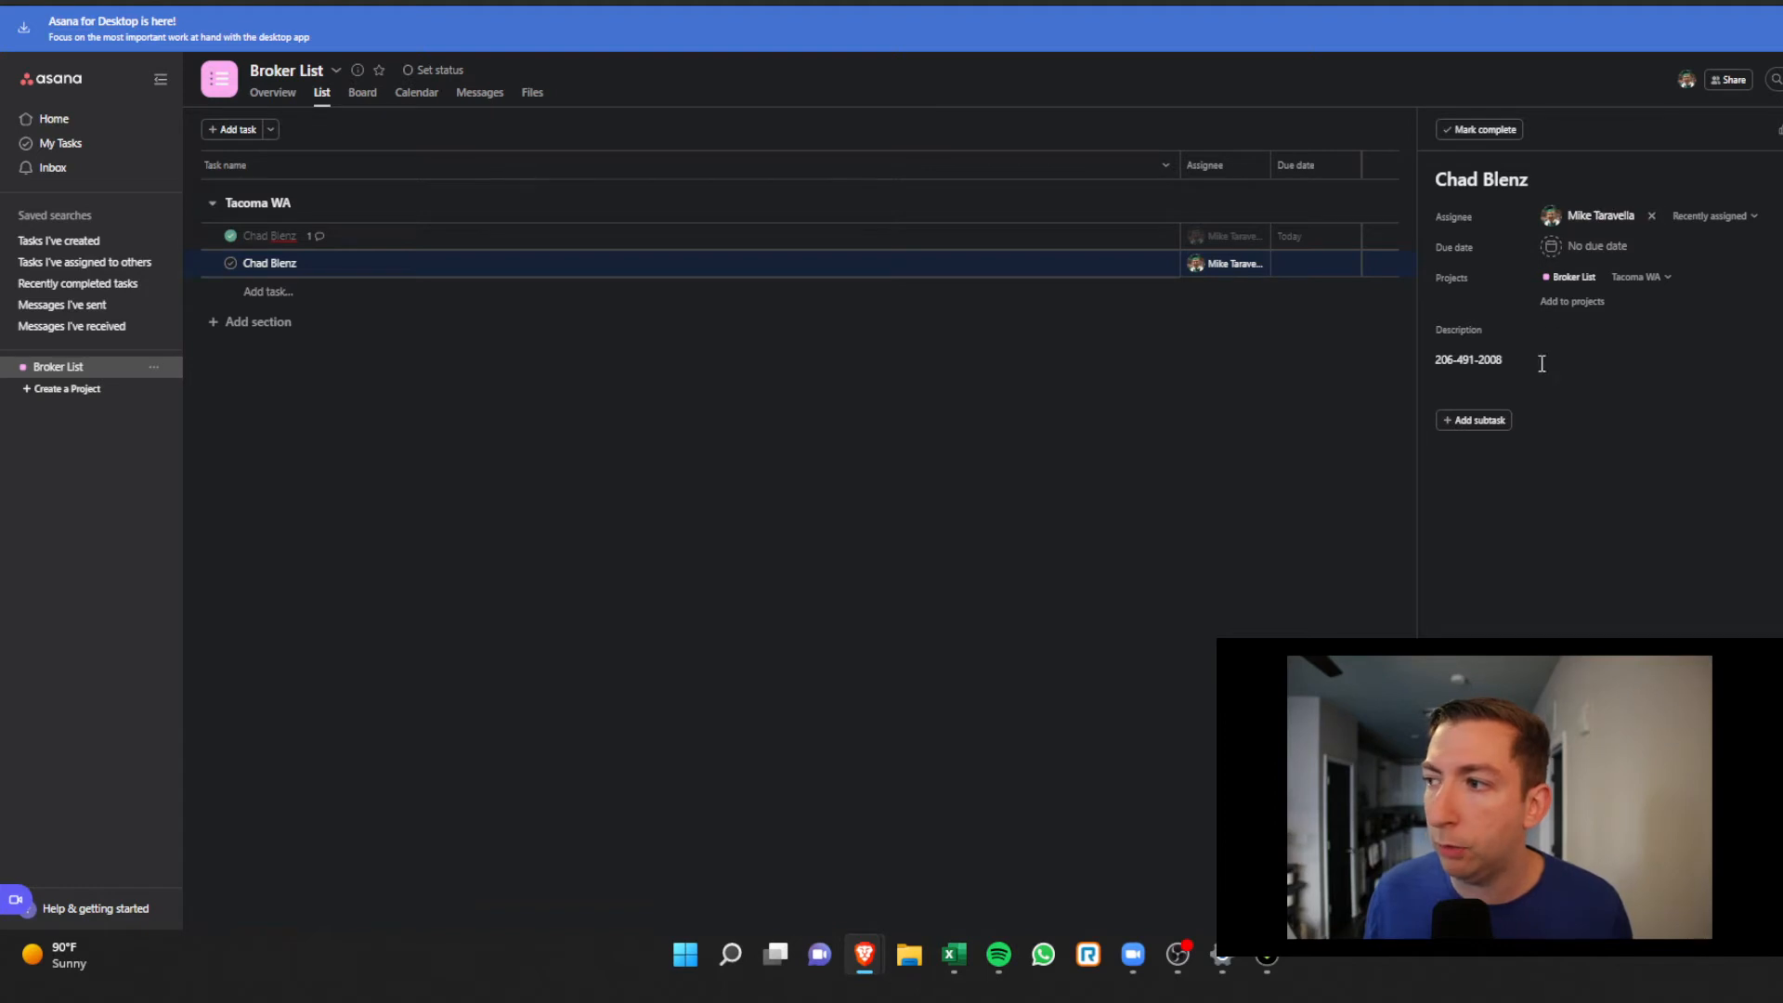
click(1479, 419)
text(call)
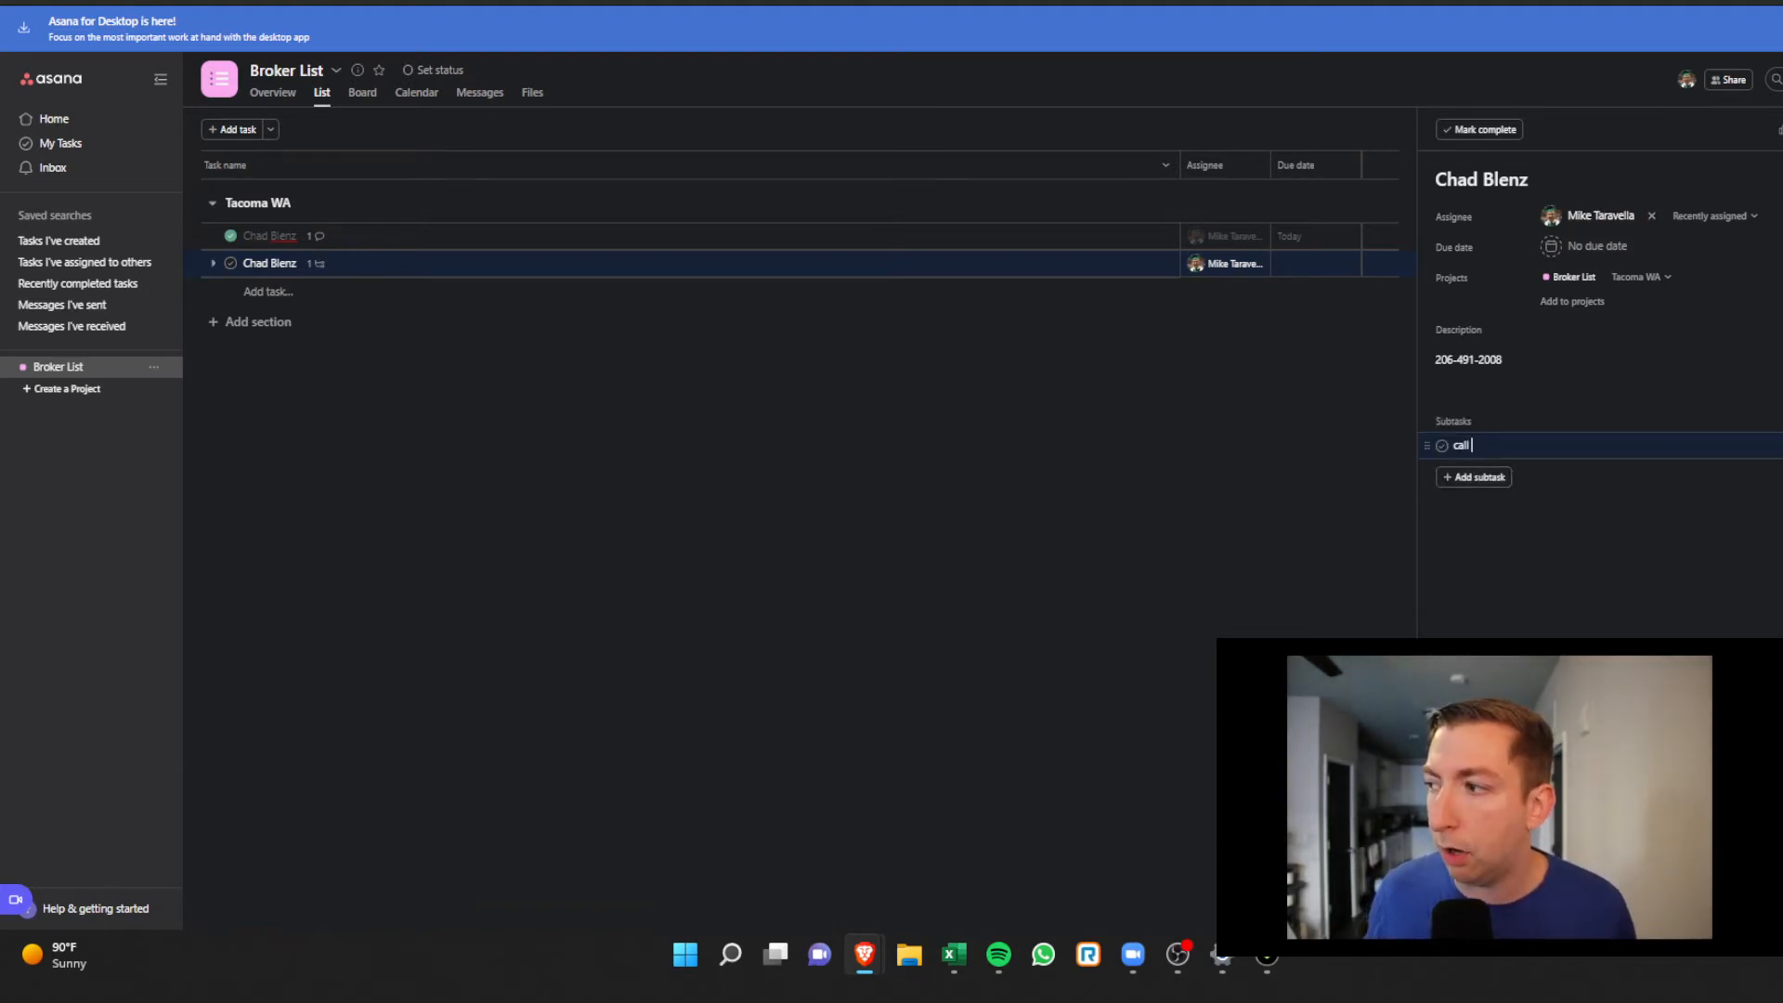
click(1778, 445)
click(1738, 634)
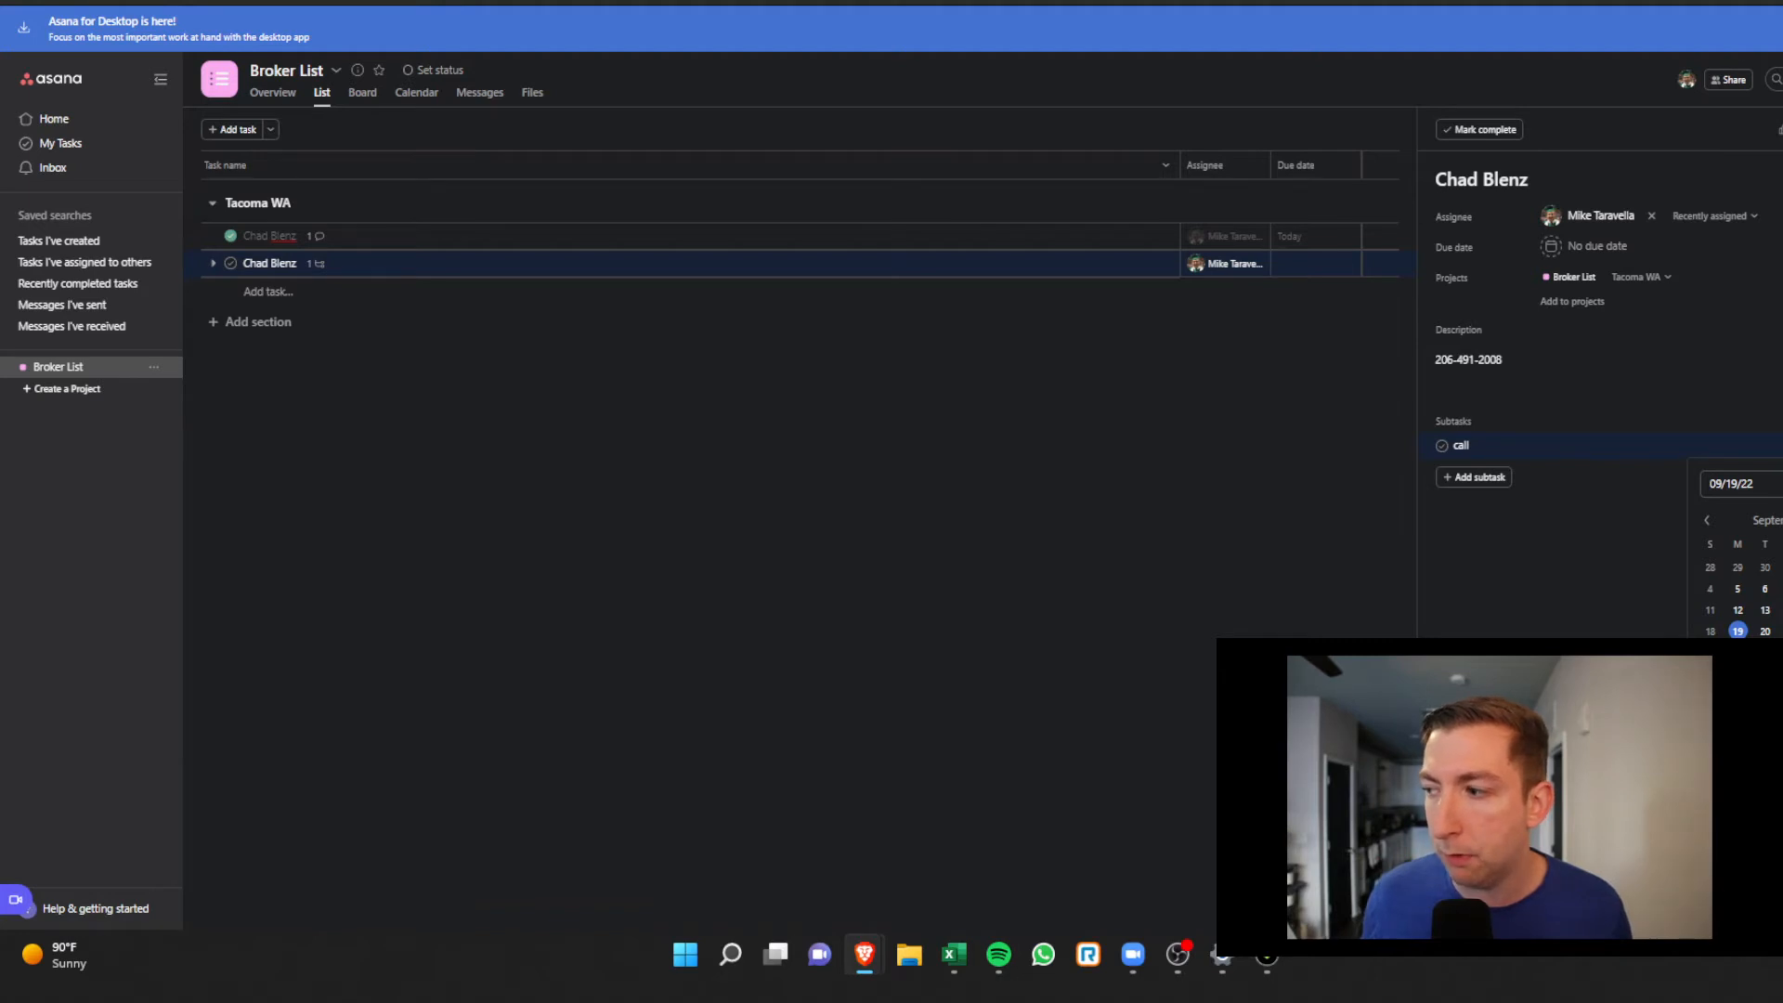
click(1637, 576)
Leave the call subtask unassigned and go to My Tasks
click(1778, 446)
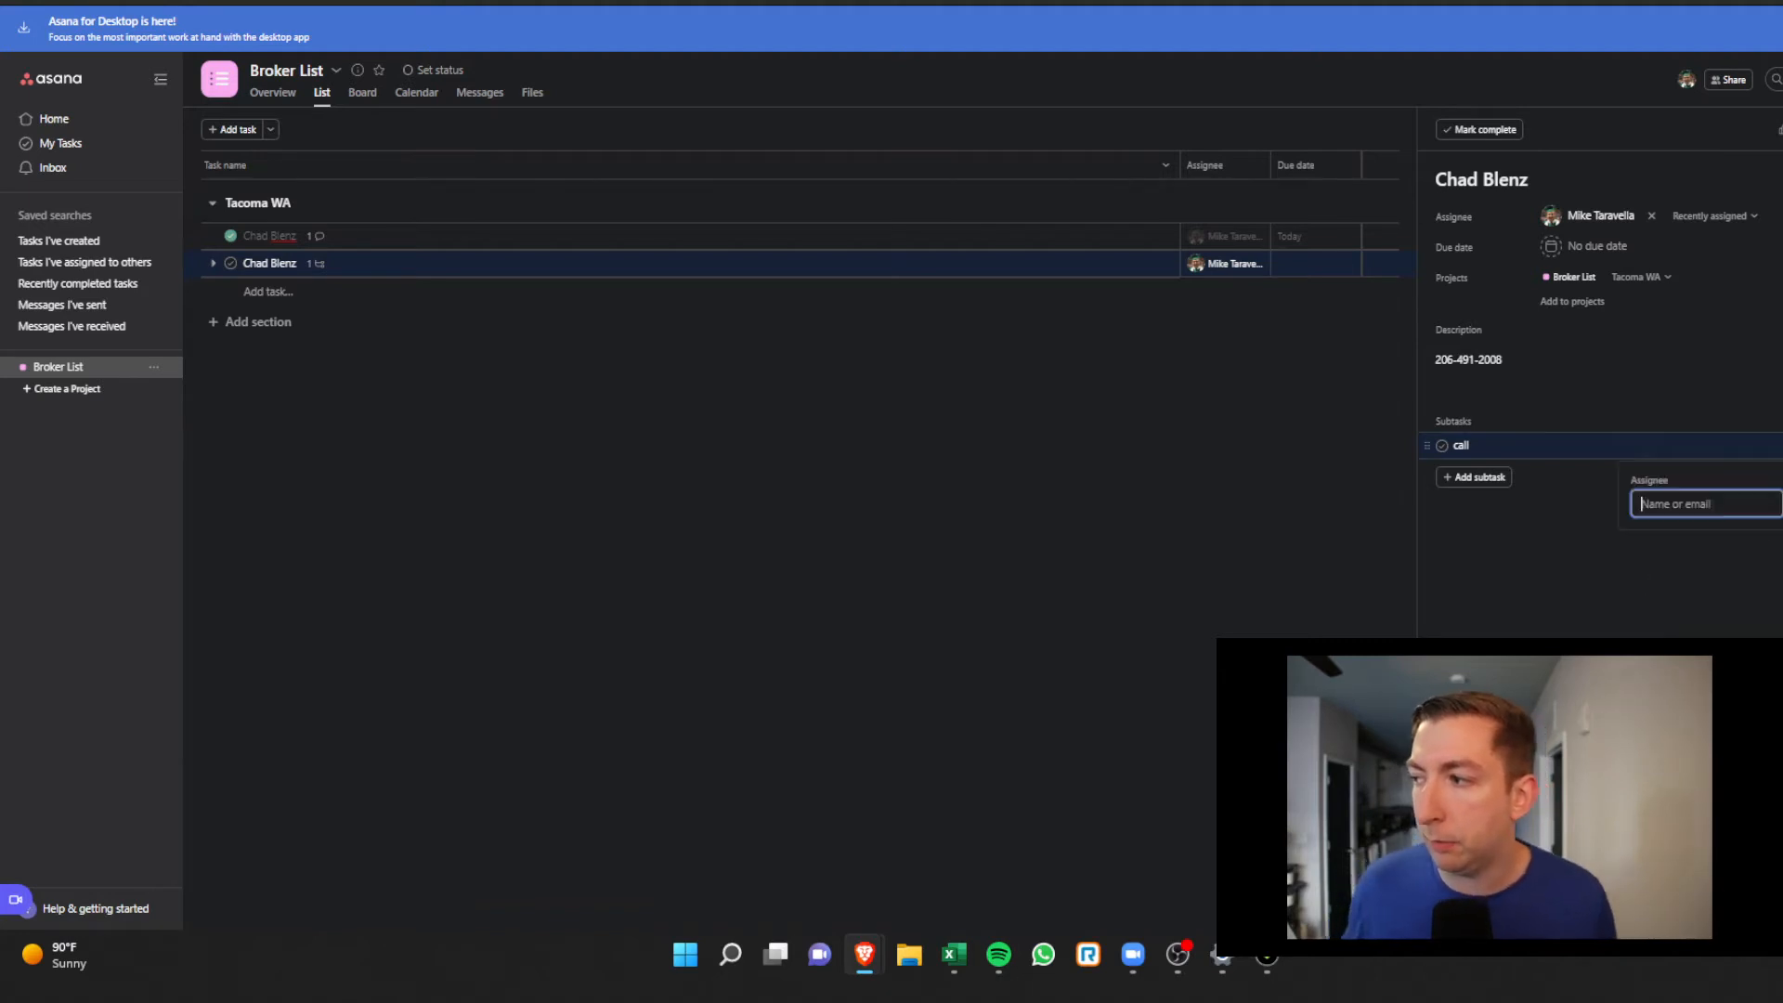
key(Escape)
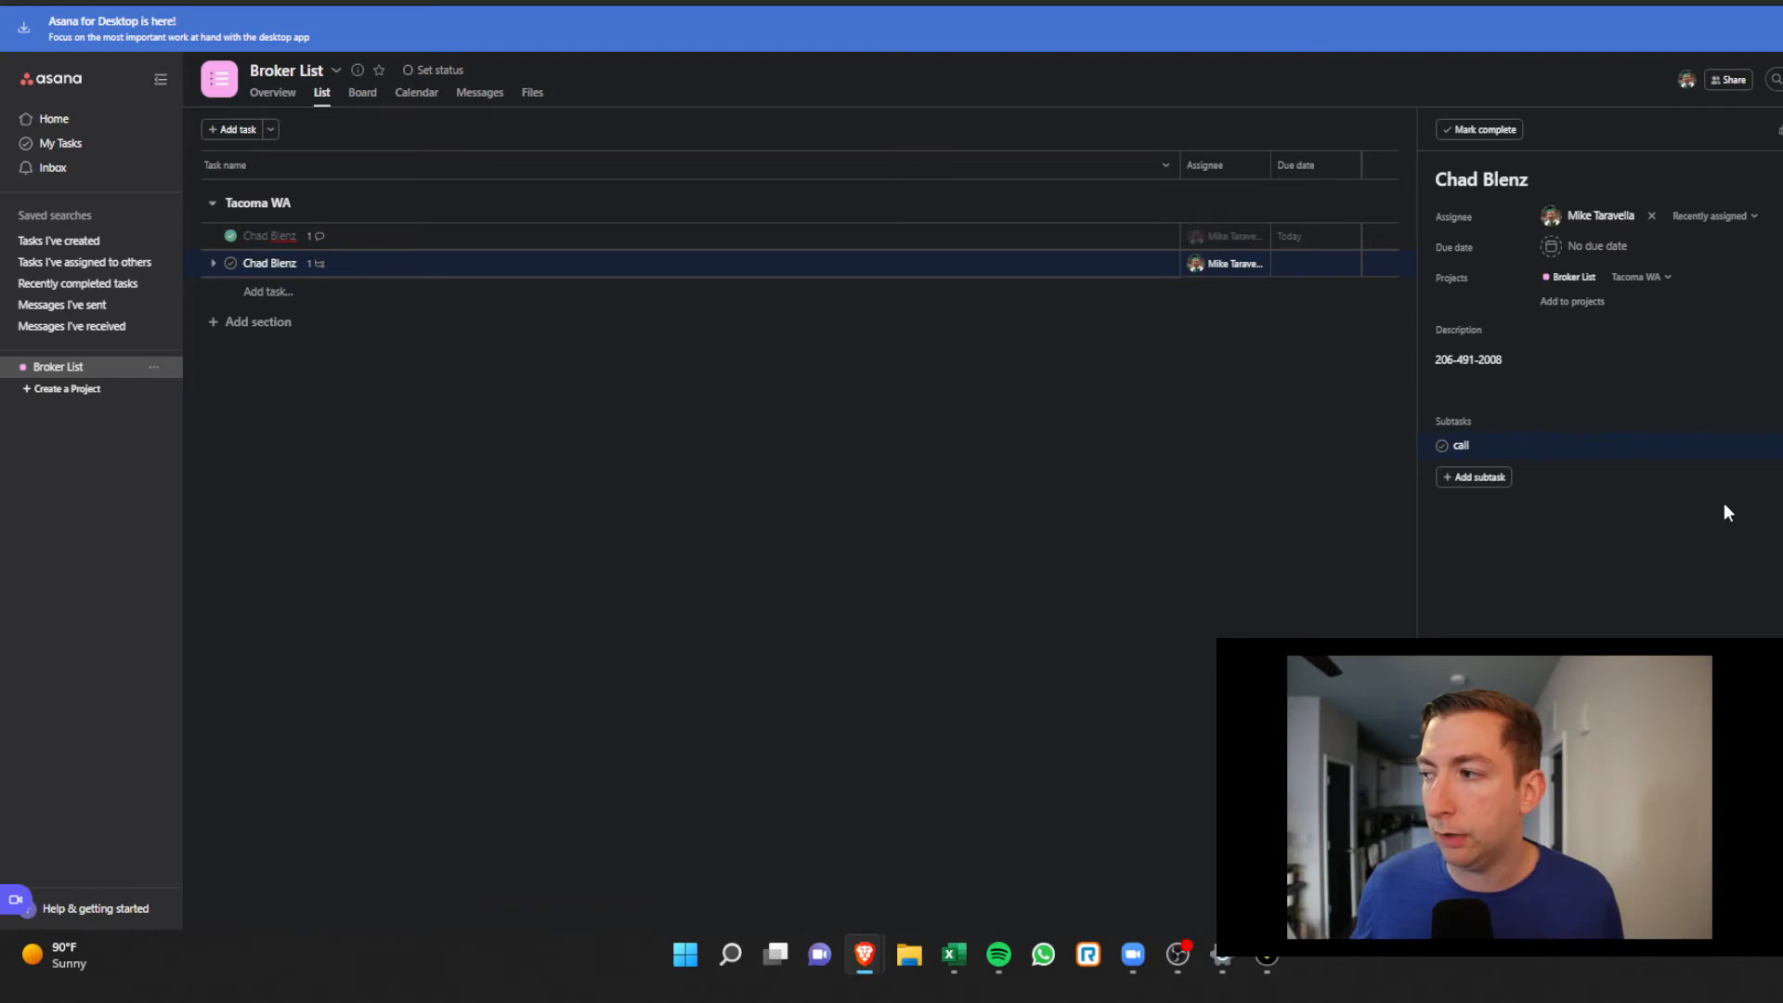
click(81, 144)
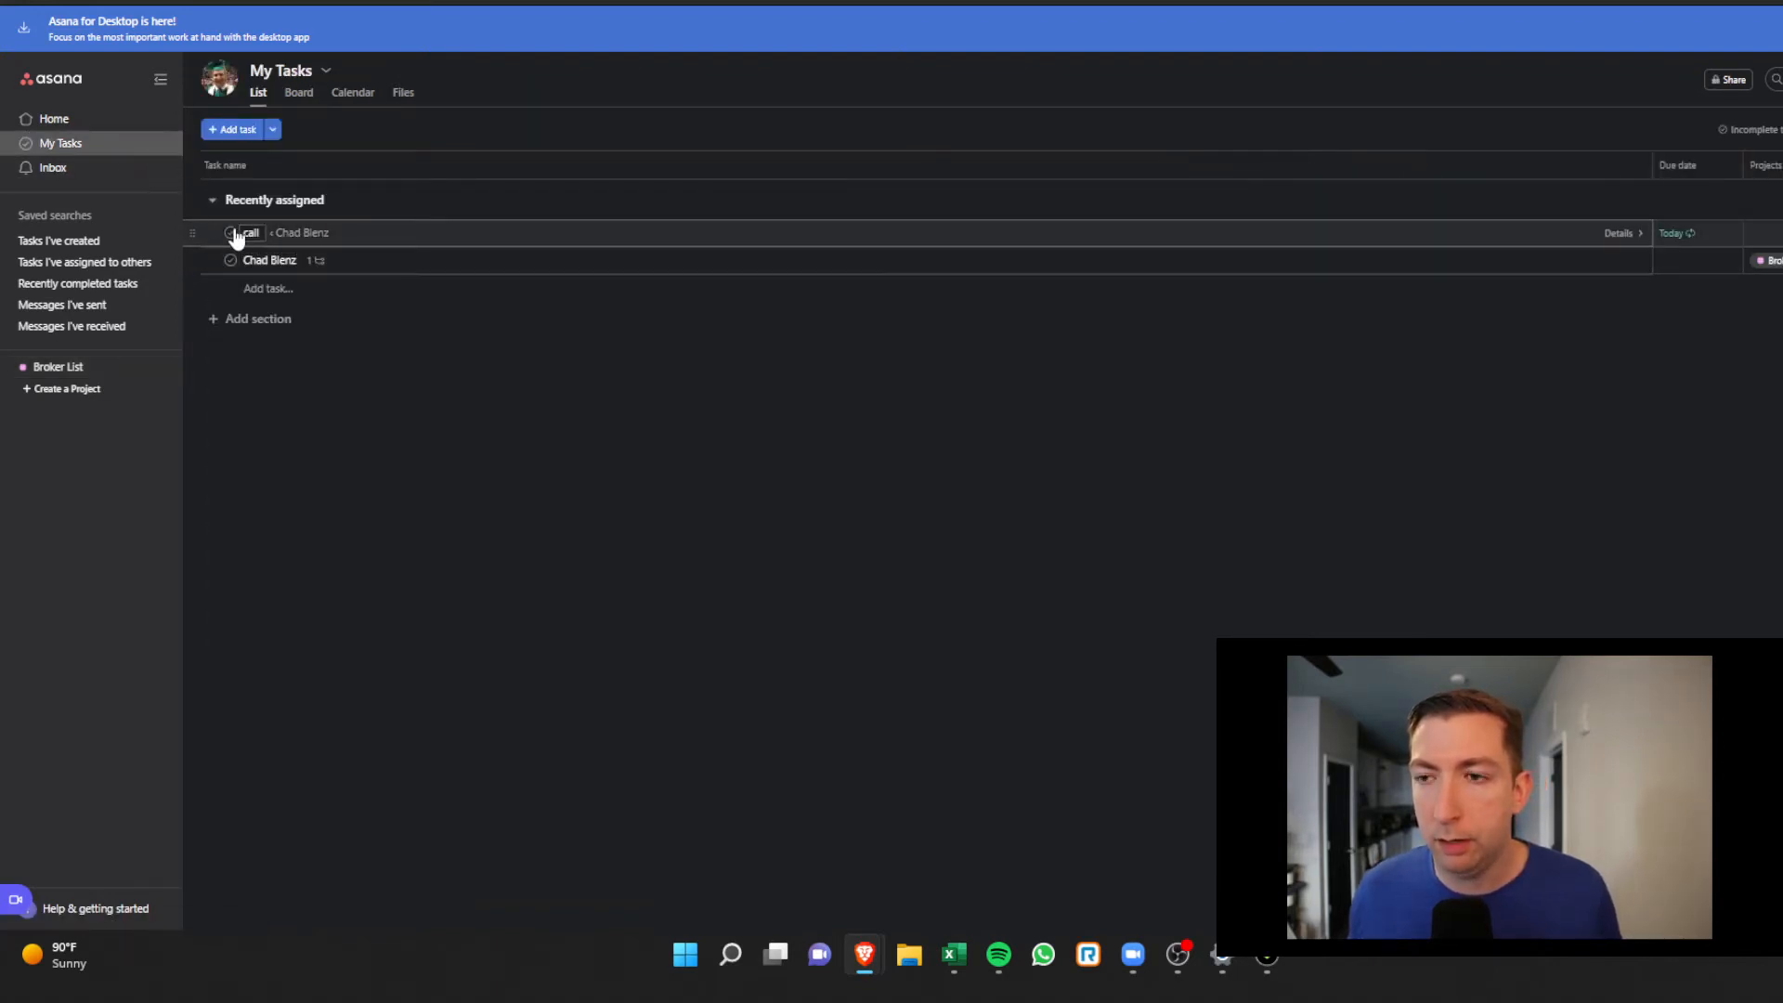
From My Tasks, open the 'call' task, jump to its parent broker task, and follow the listing link
click(108, 370)
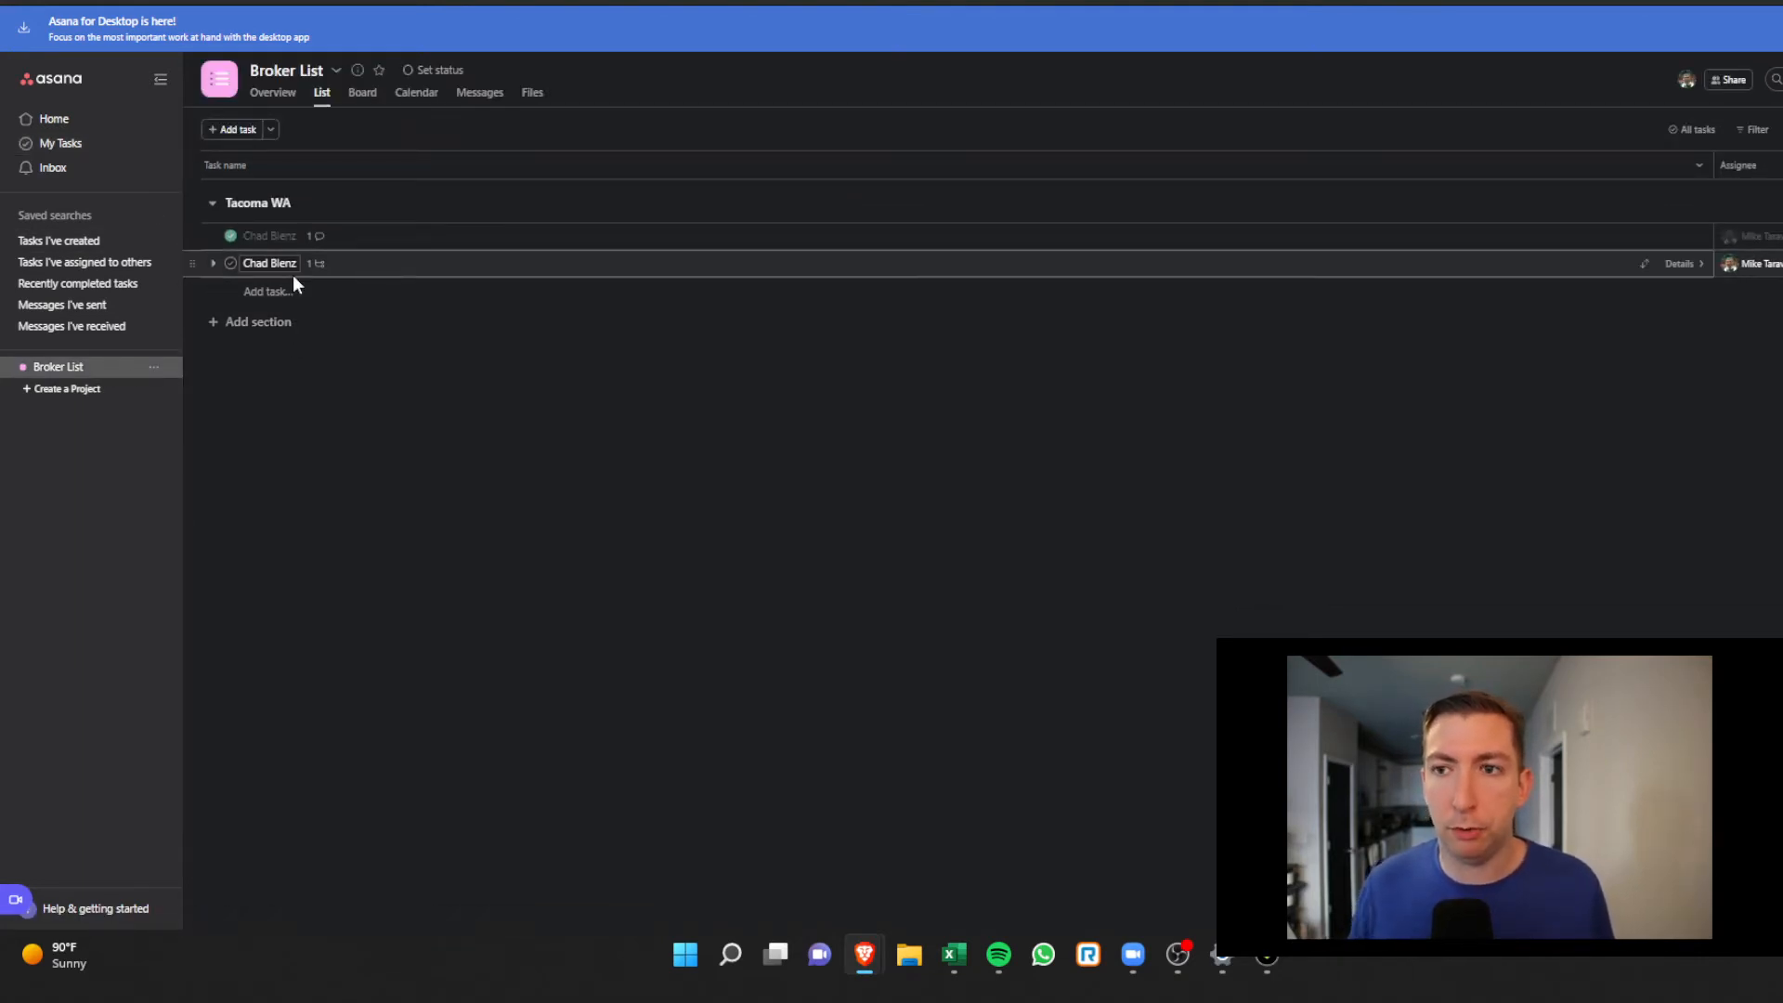
click(50, 146)
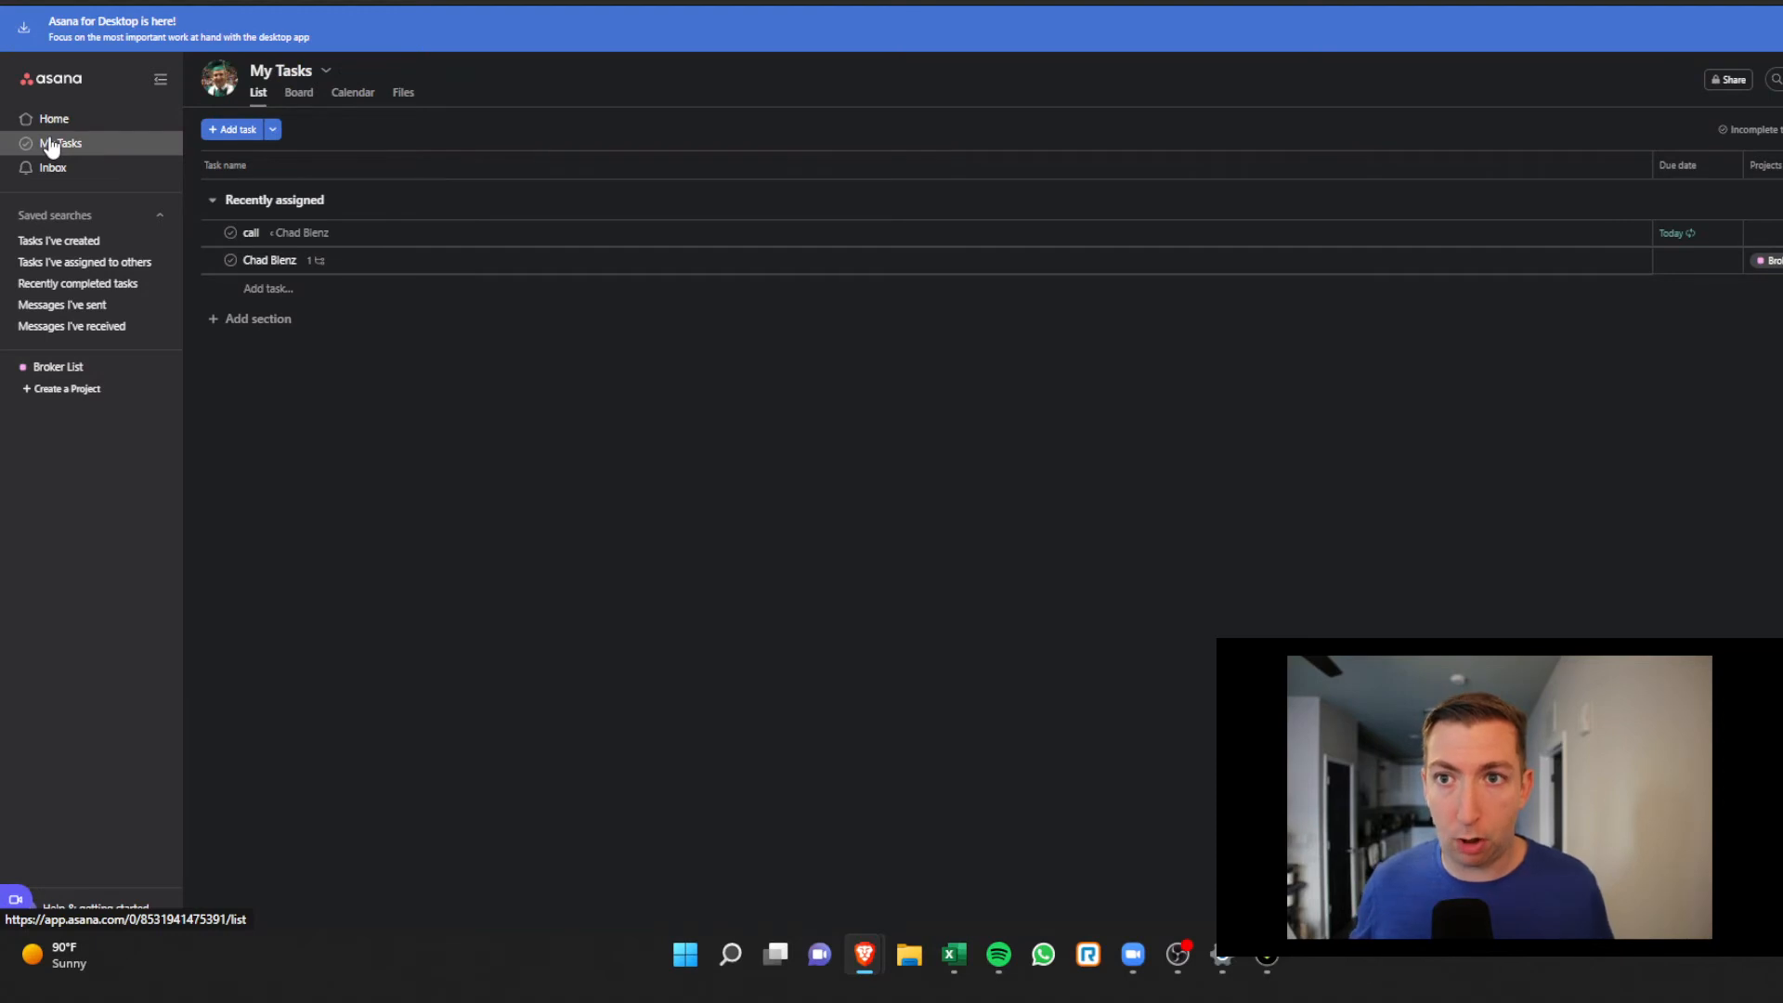
click(537, 241)
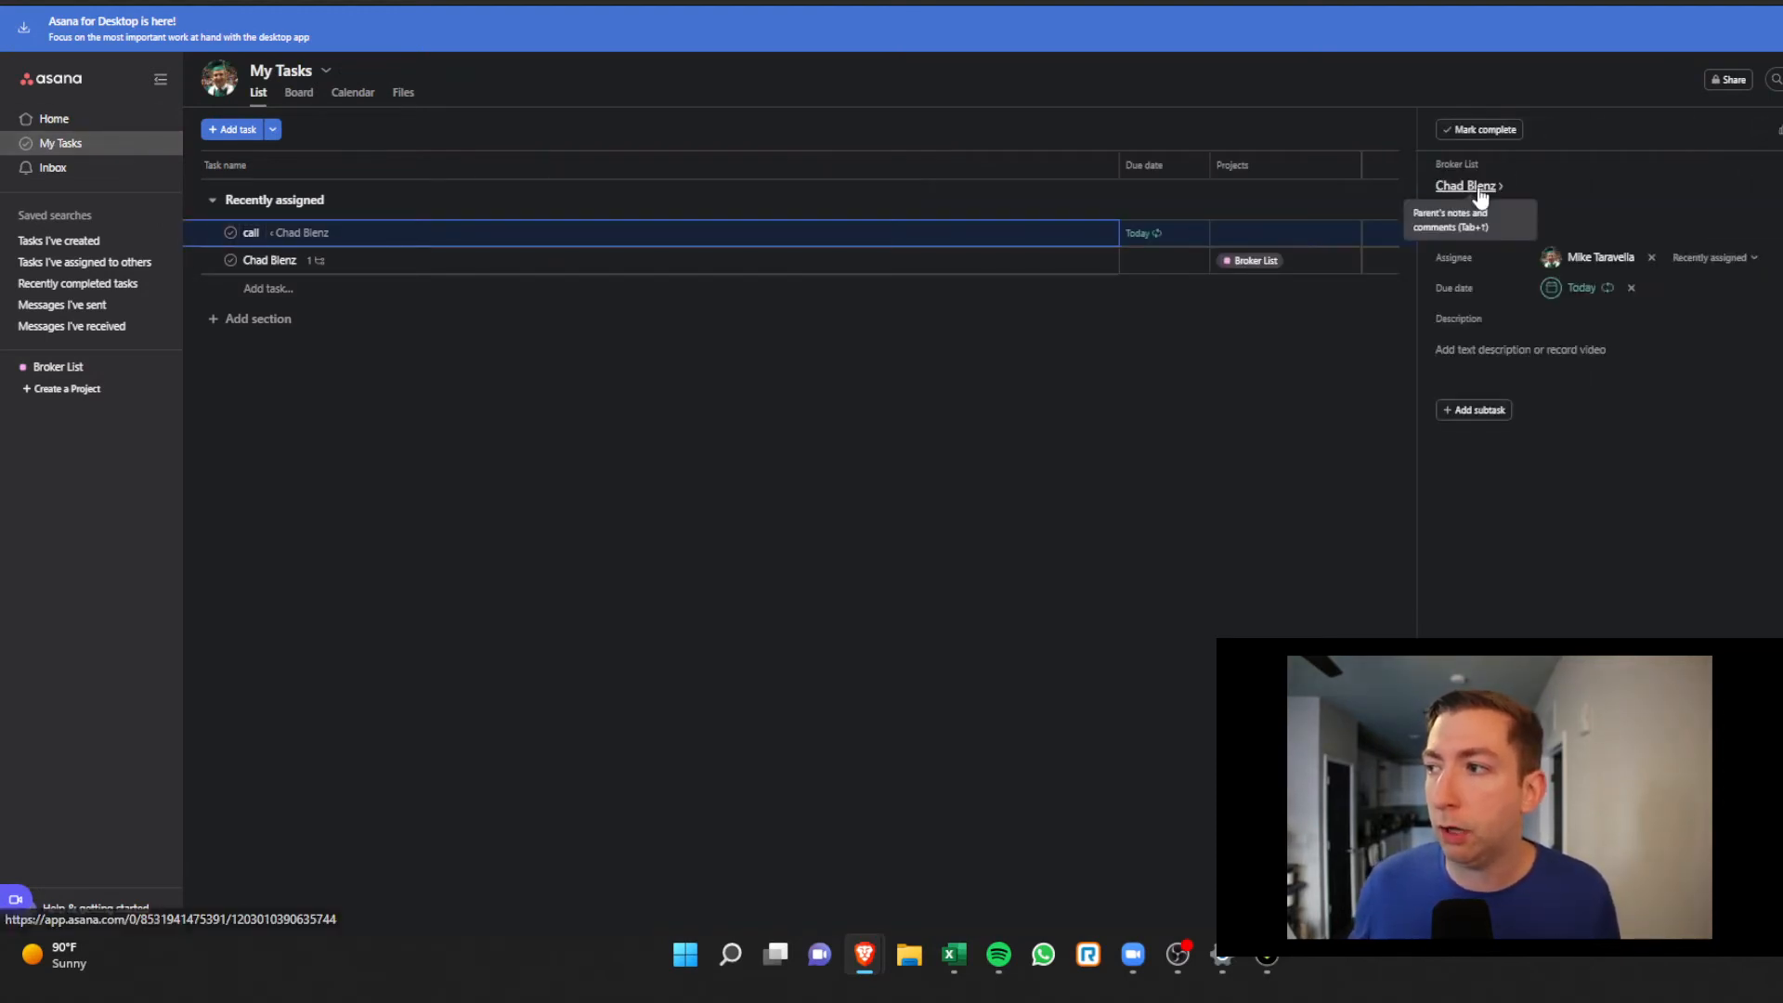
click(1478, 184)
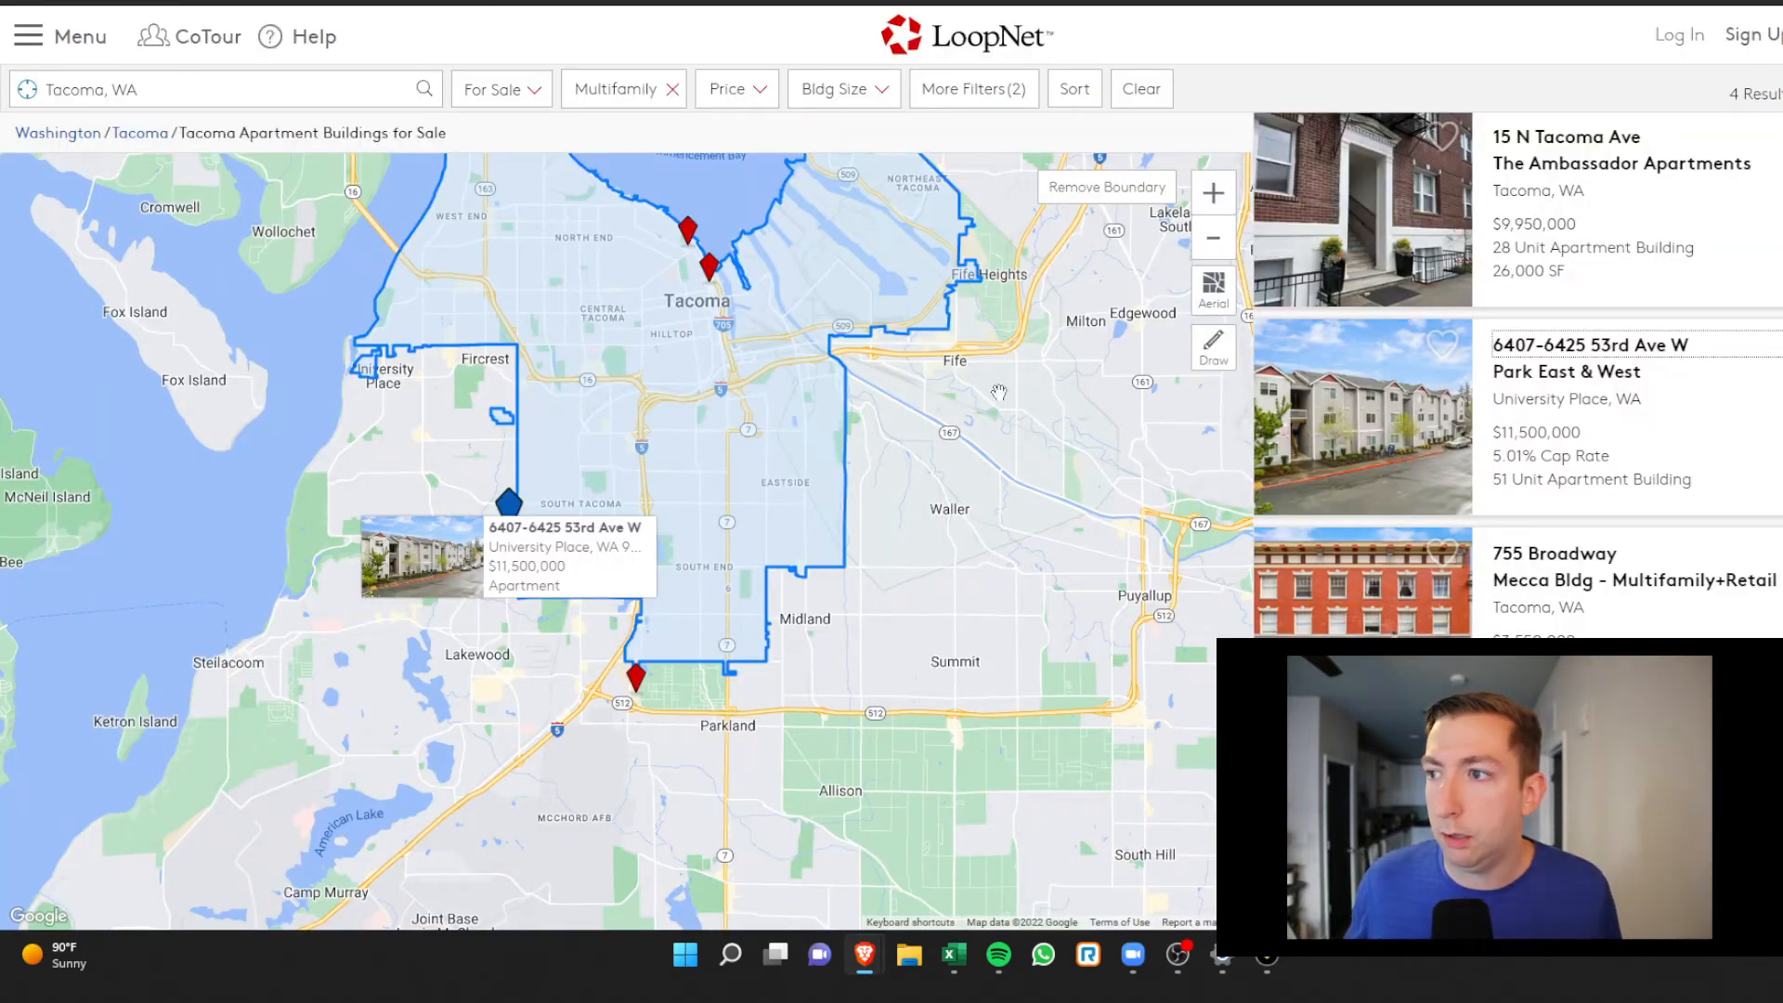
click(1482, 360)
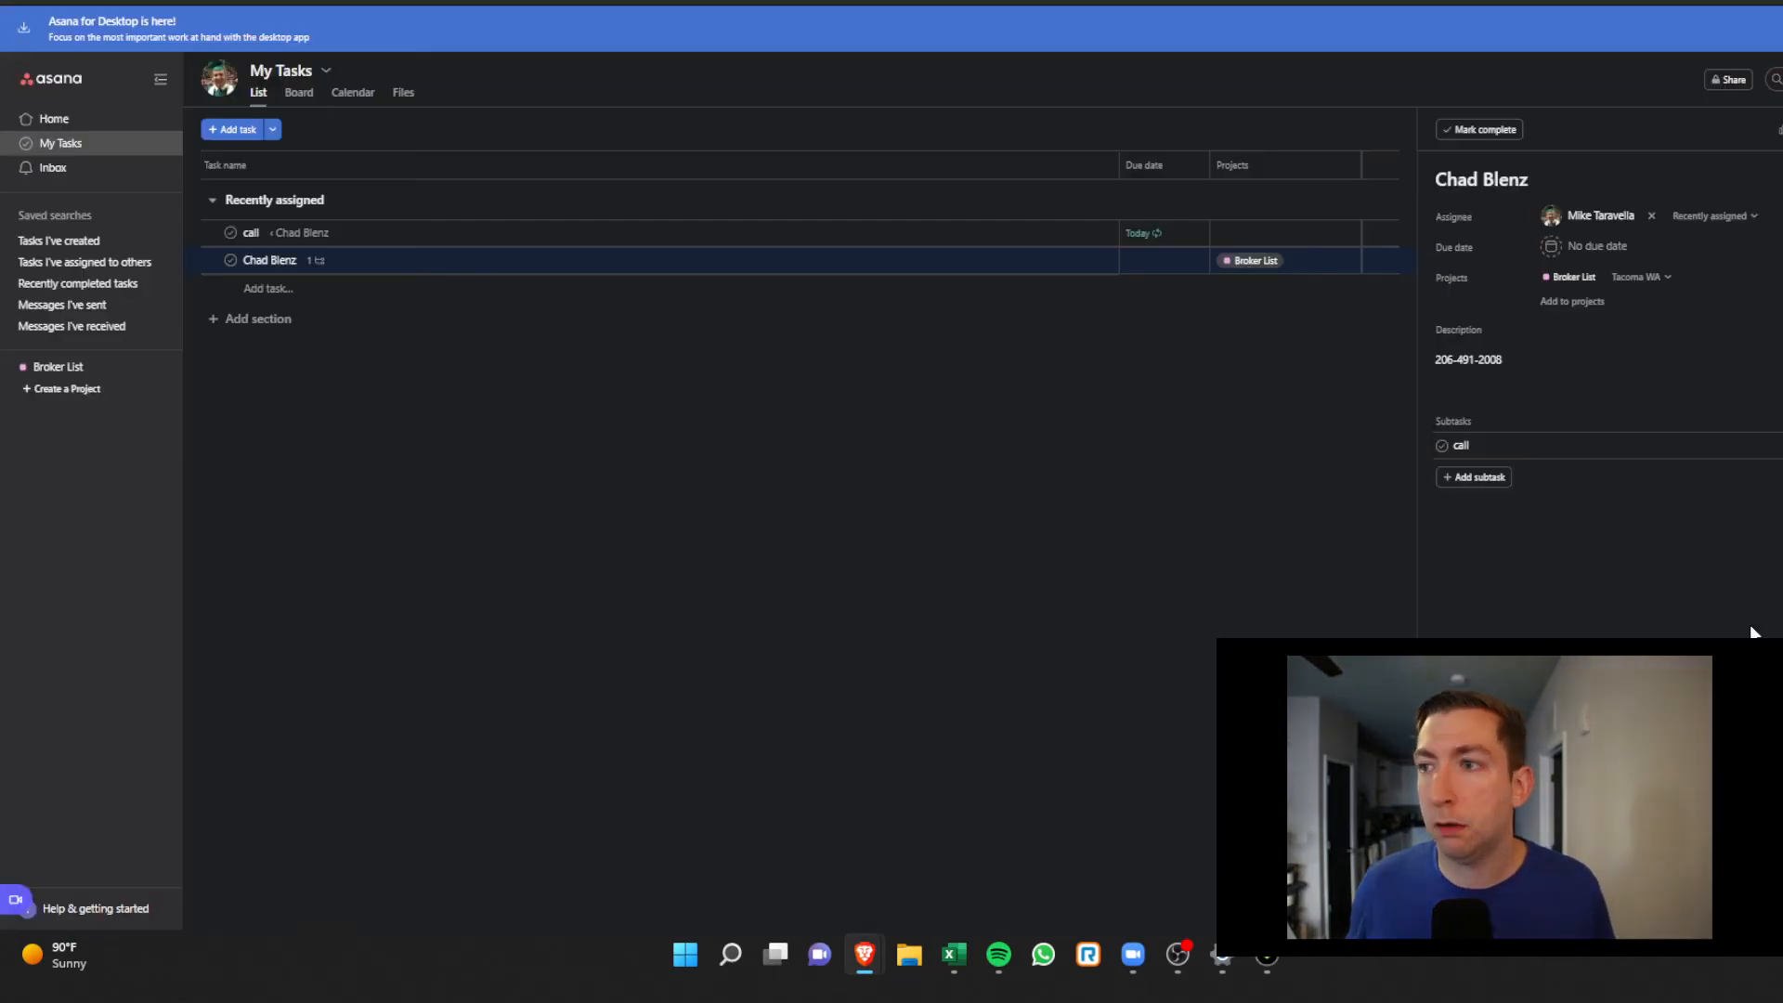
Check off the repeating 'call' subtask three times, leaving a new open call due Oct 10
mouse_move(36, 893)
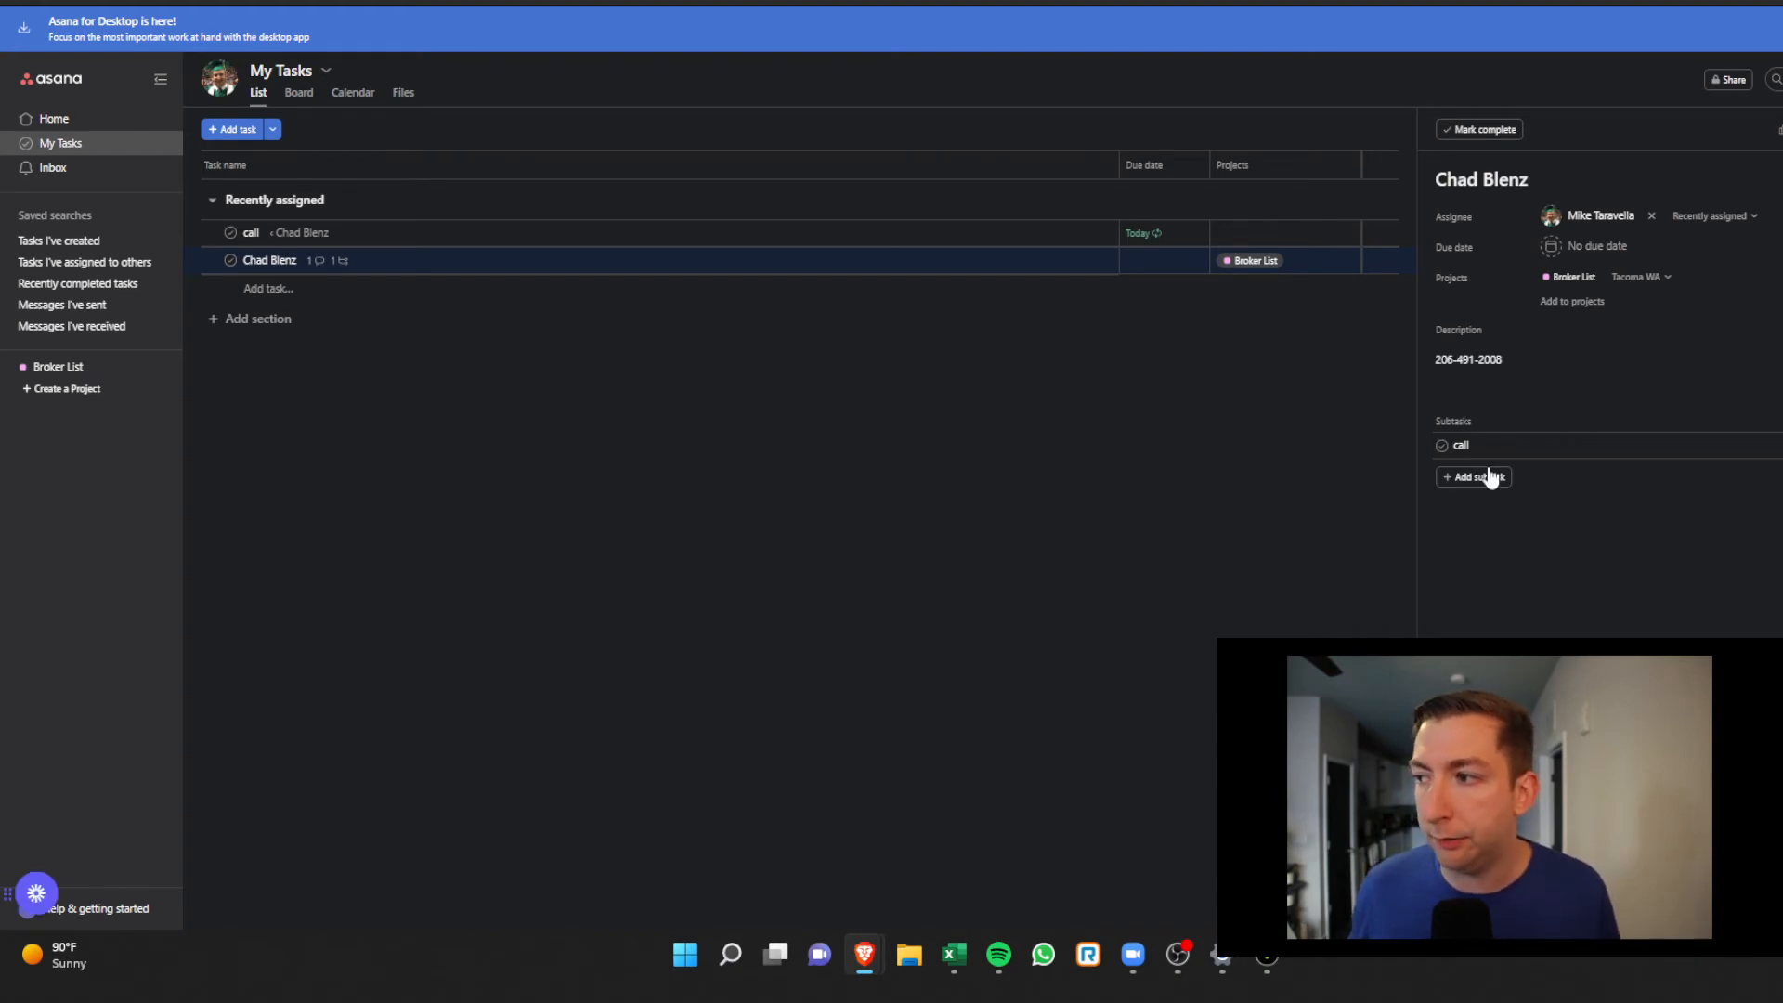
click(1442, 446)
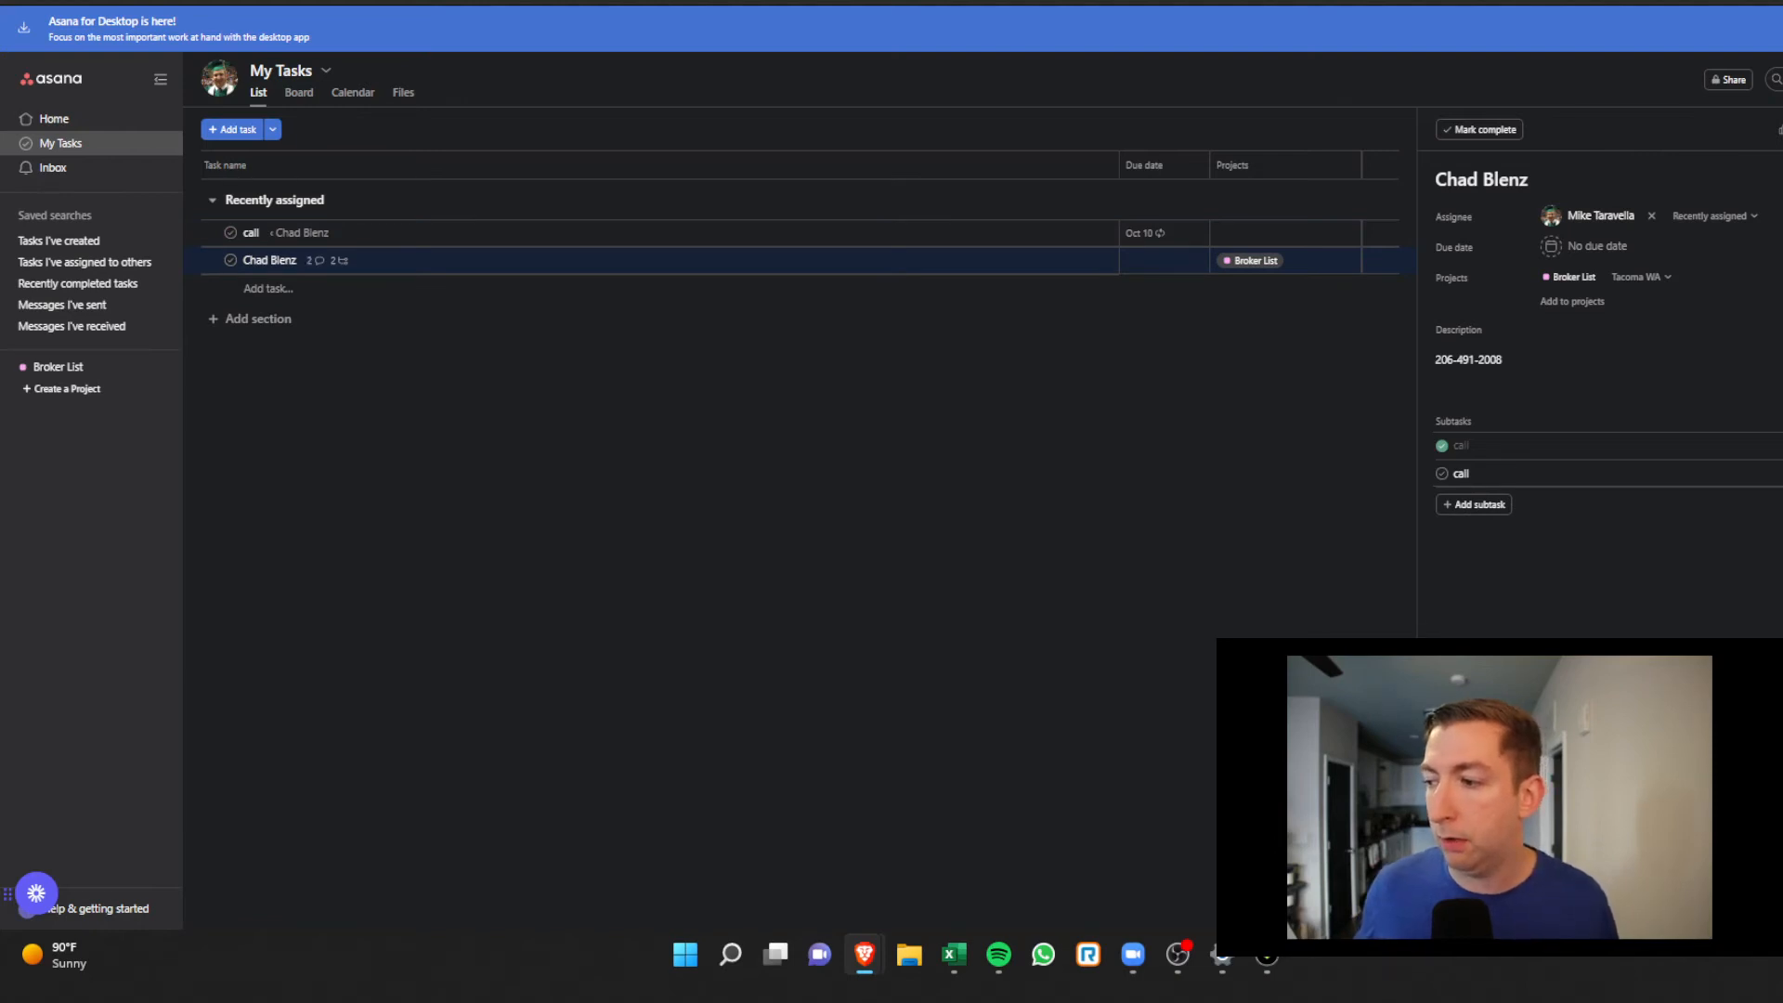
click(1441, 473)
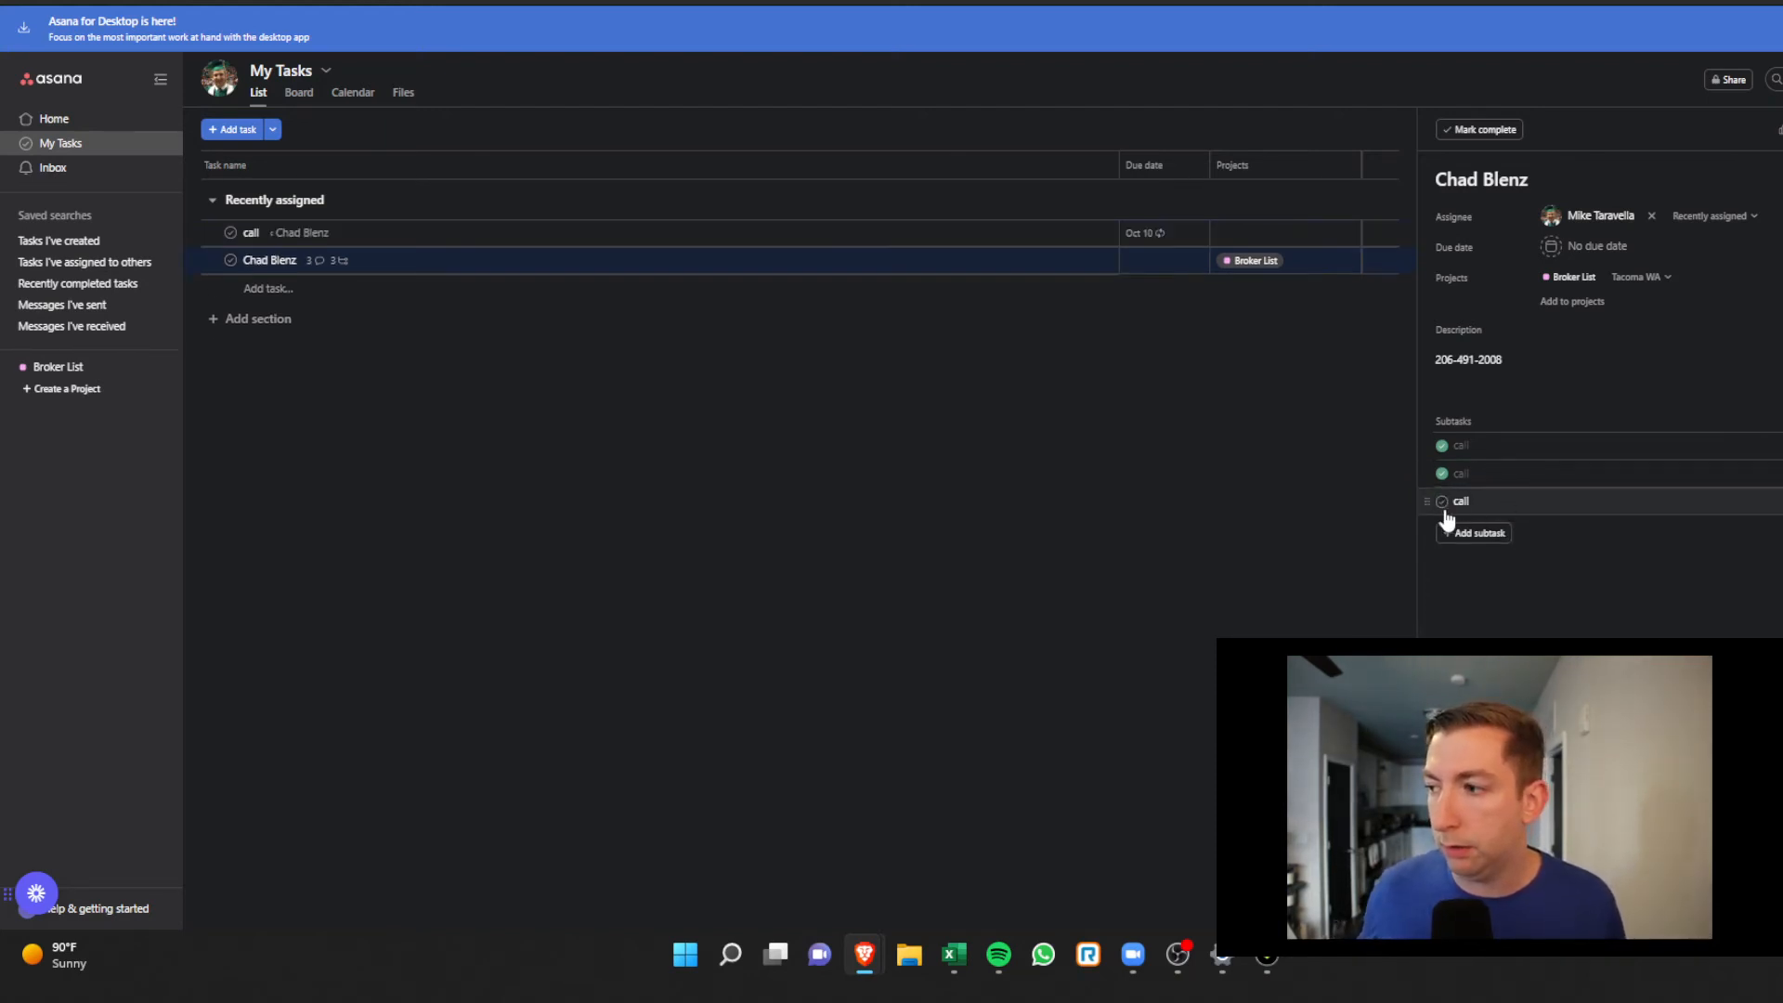
click(1441, 501)
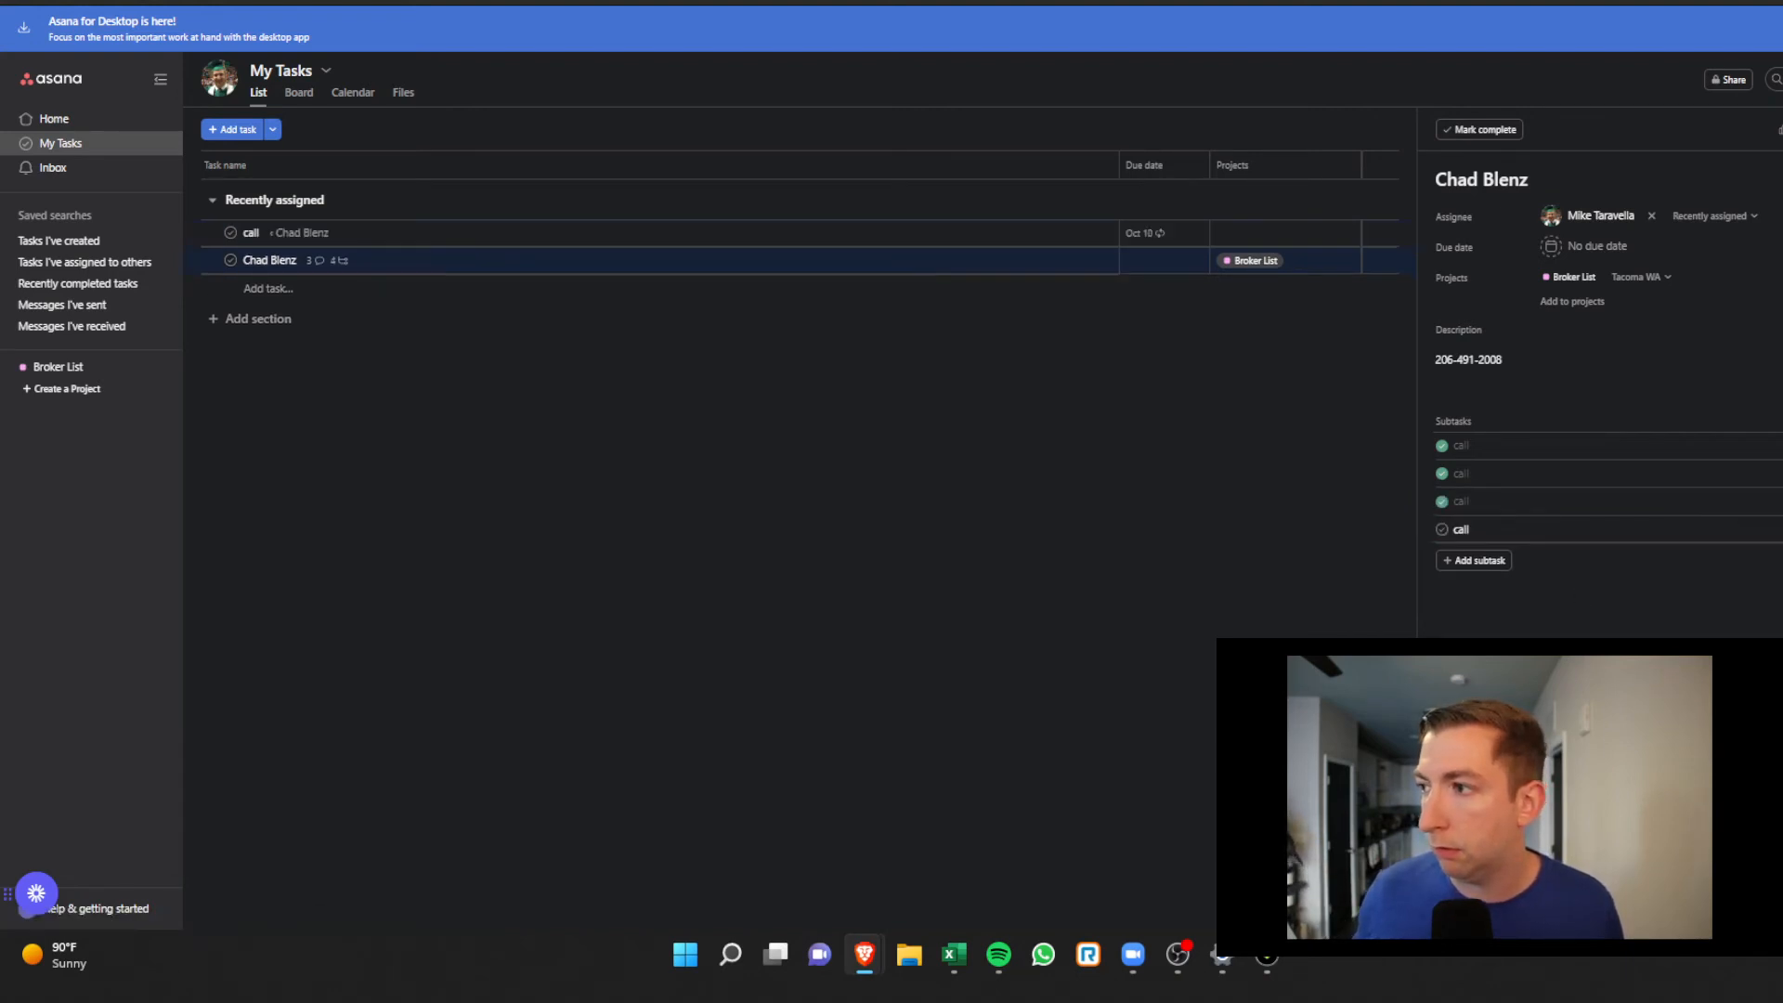
Confirm the newest call is due Oct 10, then post a comment linking the Park East & West listing
click(1780, 529)
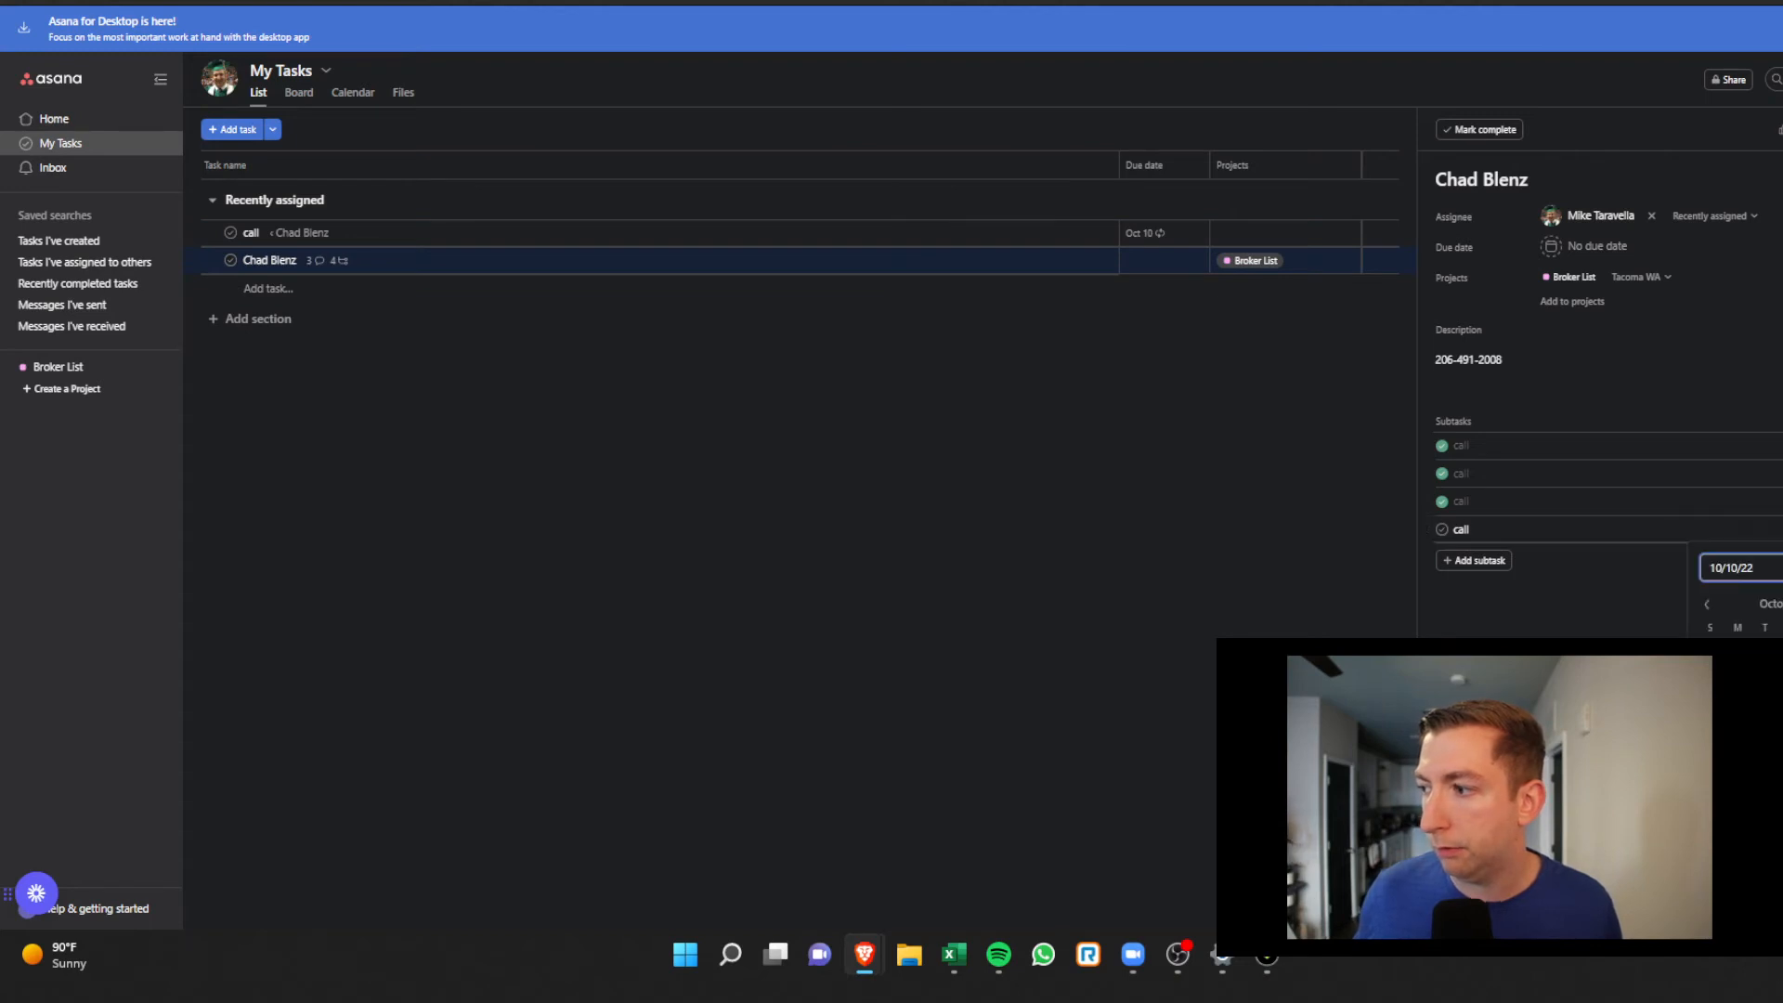
click(1579, 599)
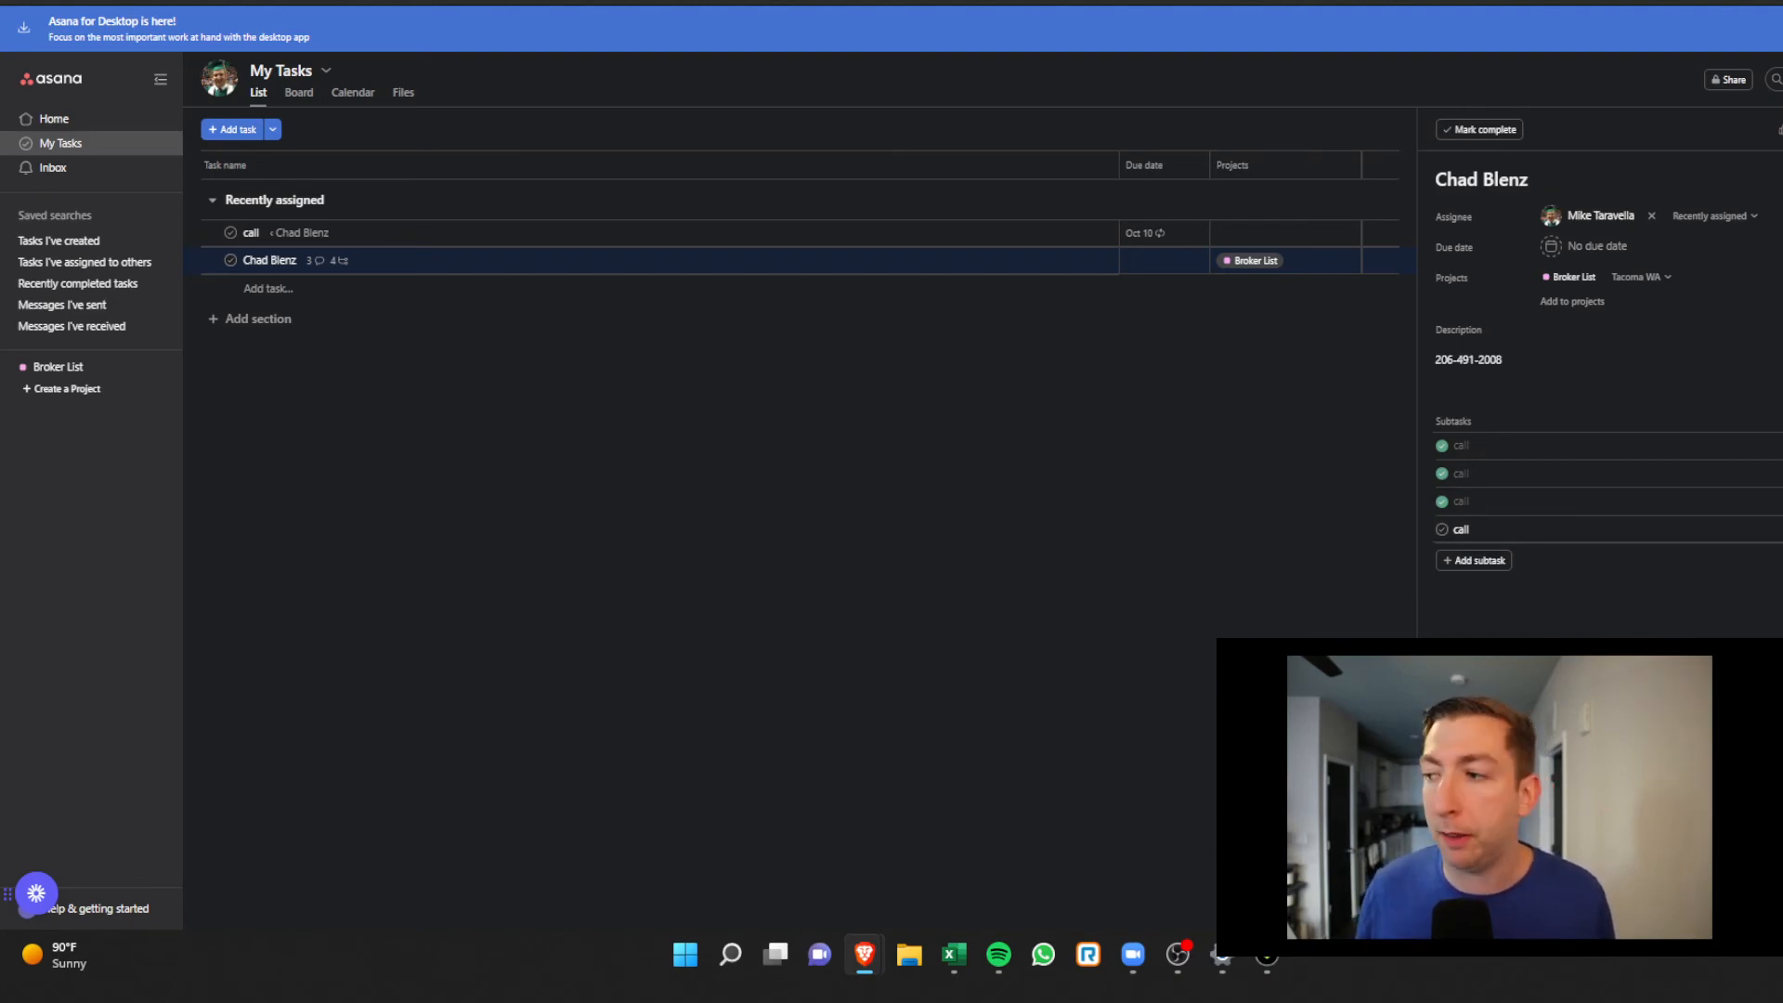
key(ctrl+Tab)
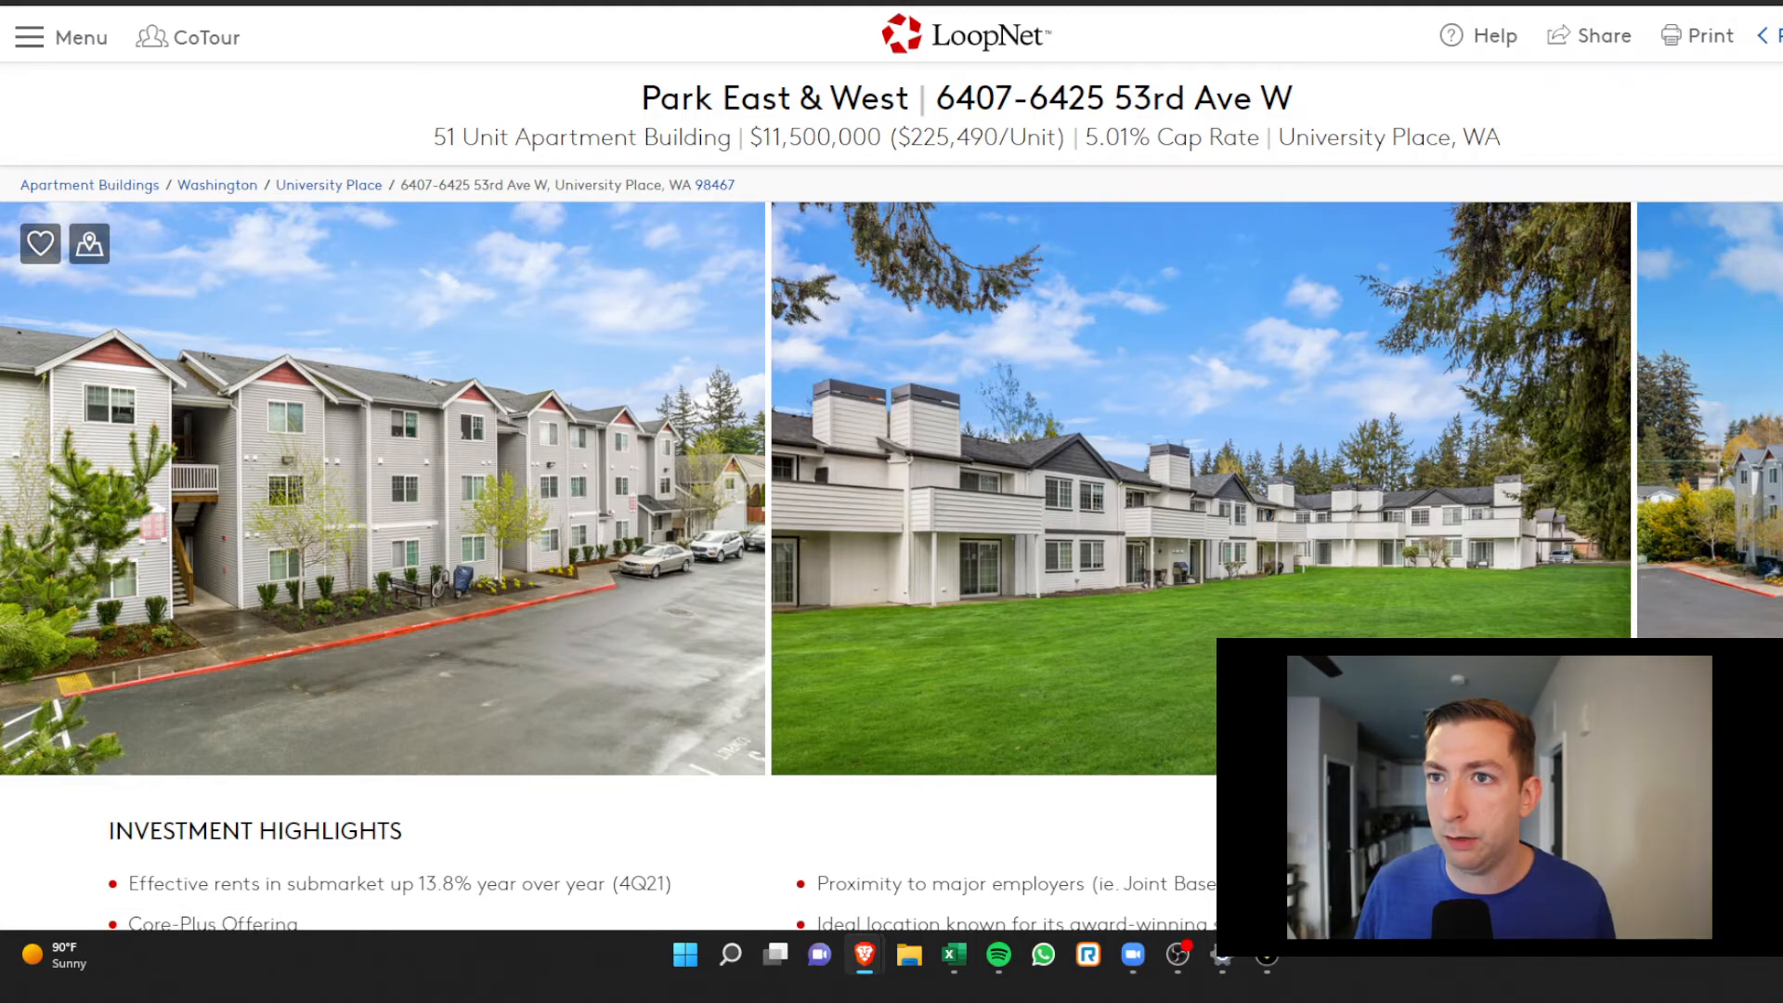
key(ctrl+shift+Tab)
scroll(1606, 390, down, 1)
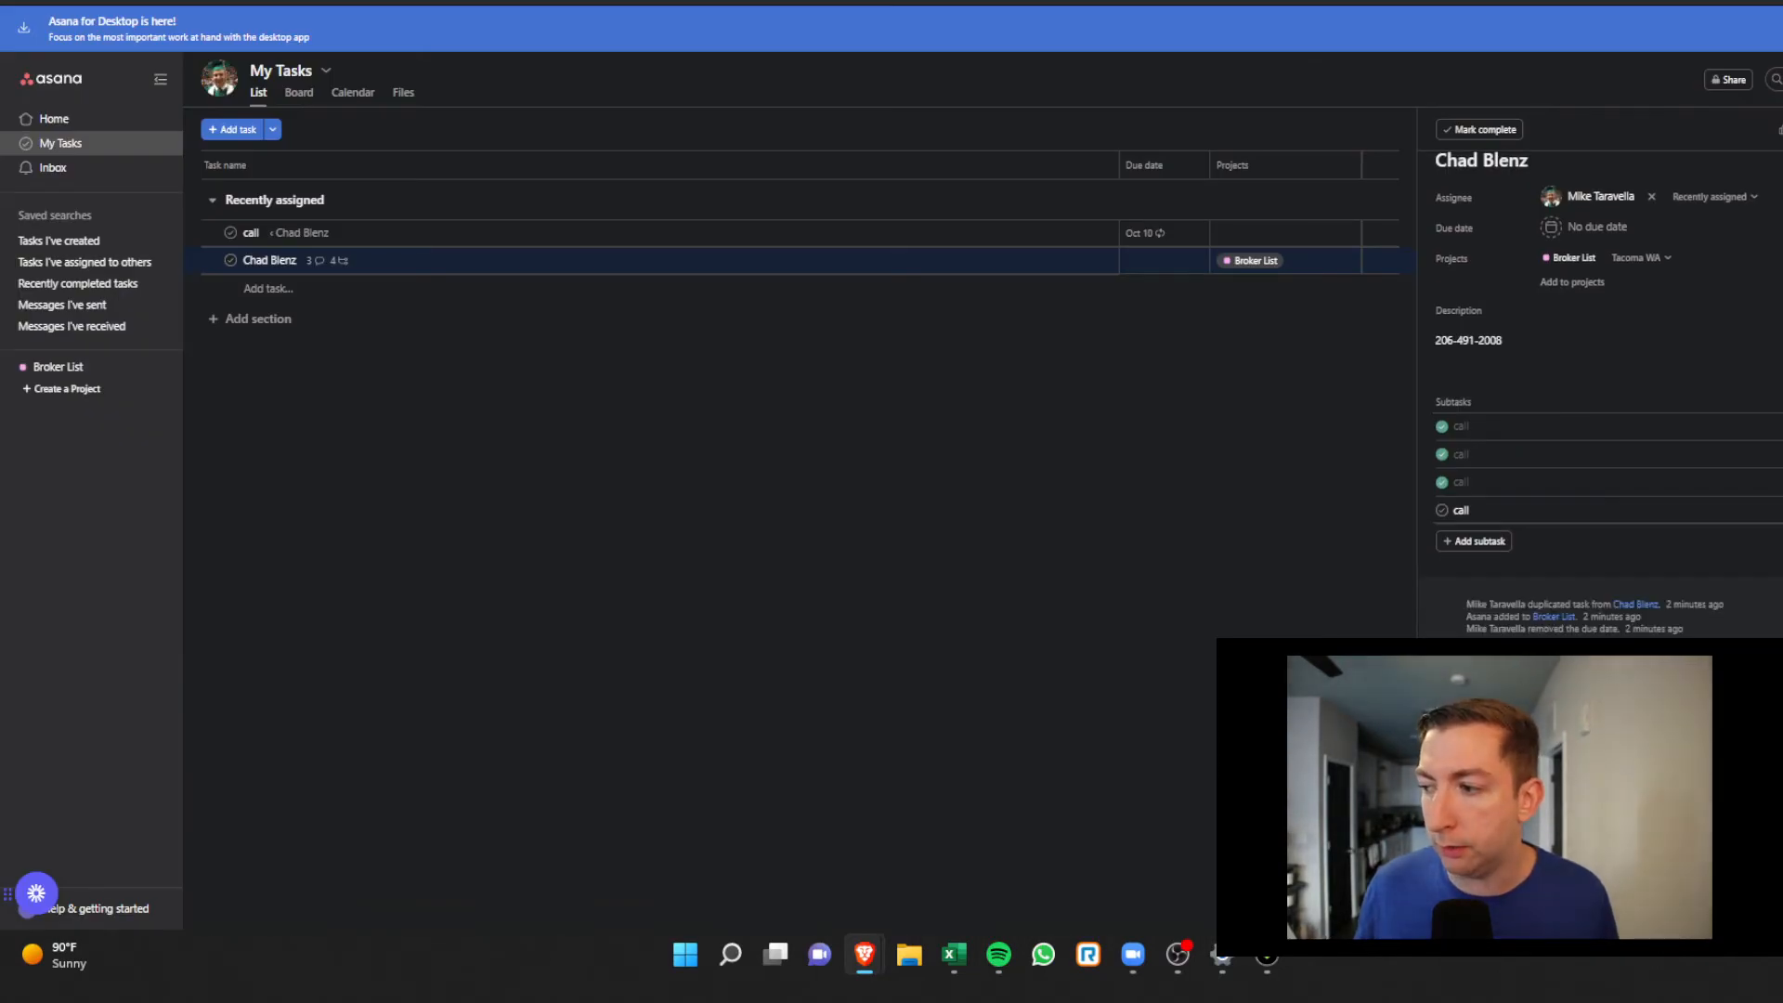
key(ctrl+Return)
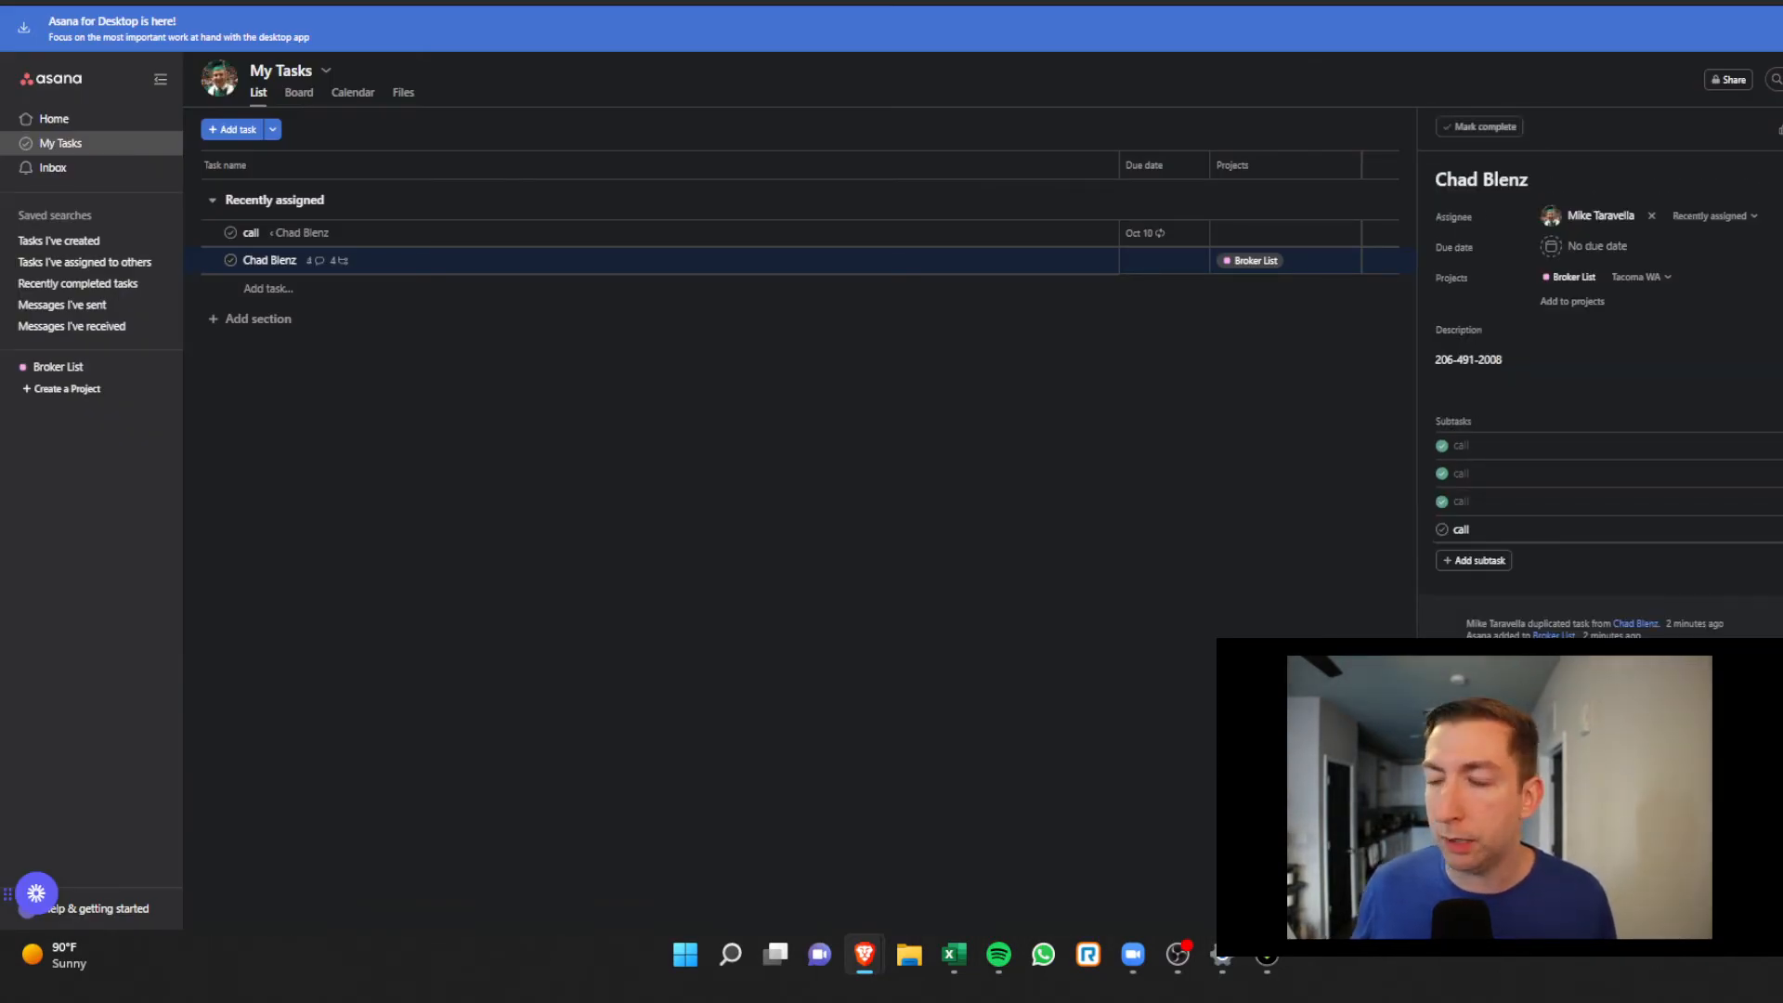